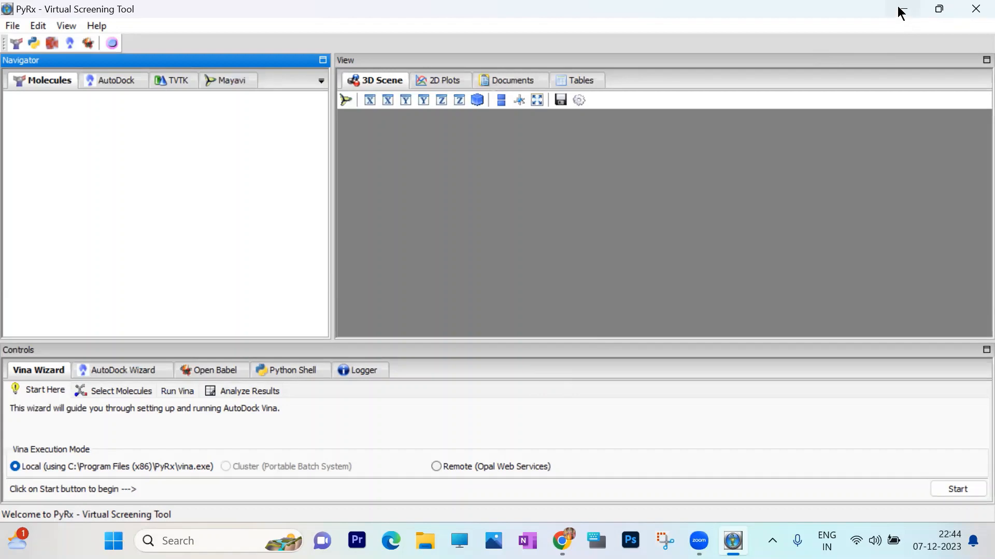
# - Minimise PyRx and create a new folder on the desktop, opening it briefly to check its contents
pyautogui.click(901, 9)
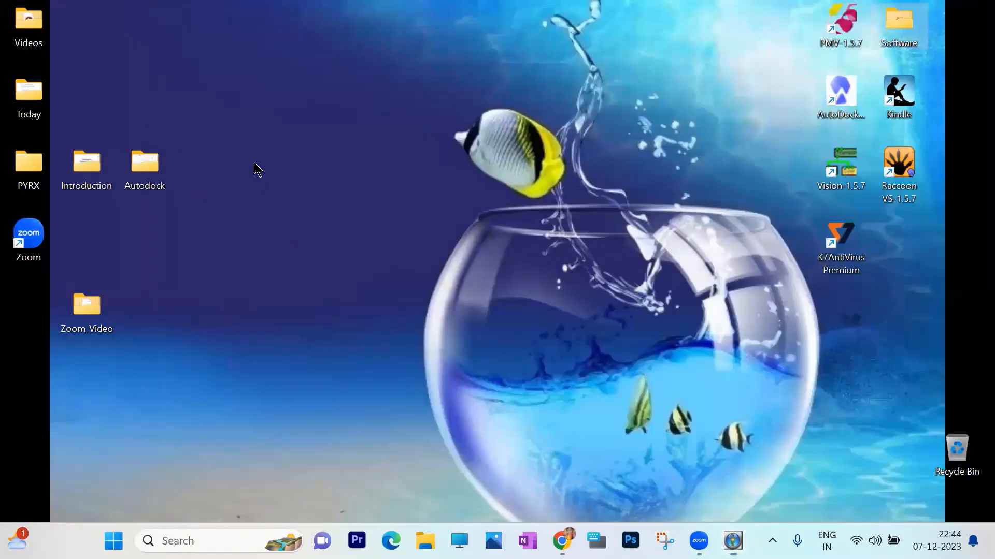
pyautogui.rightClick(255, 164)
pyautogui.moveTo(315, 287)
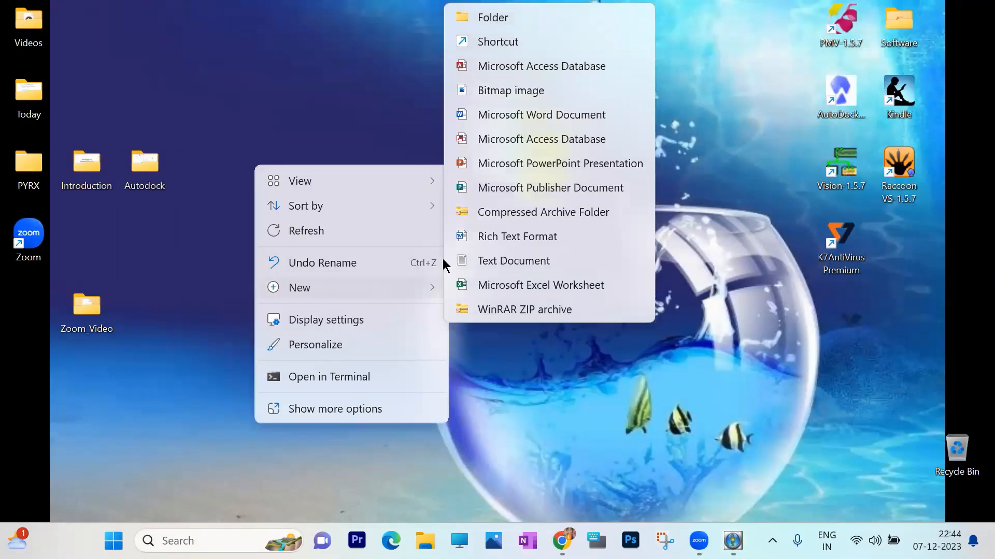
pyautogui.click(492, 18)
pyautogui.press('Return')
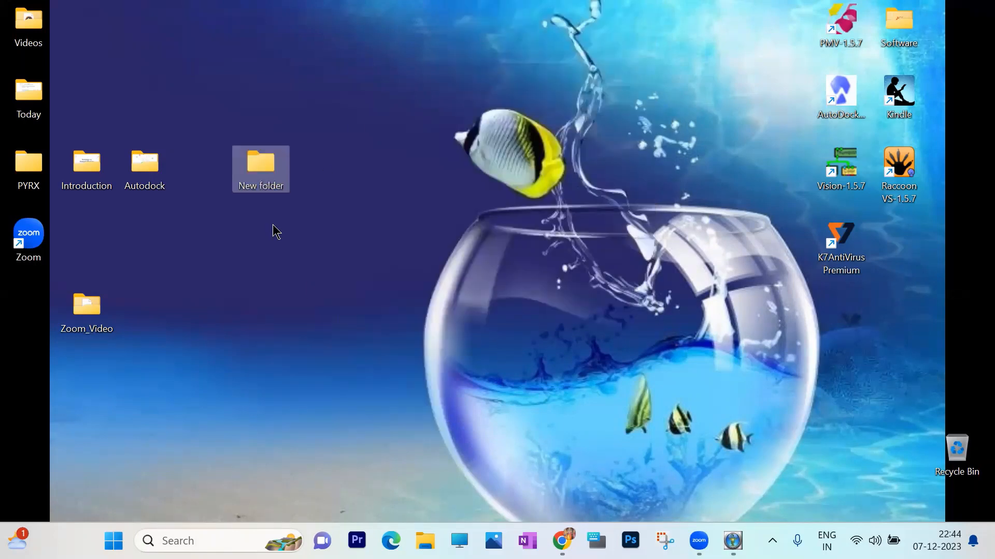
pyautogui.doubleClick(262, 163)
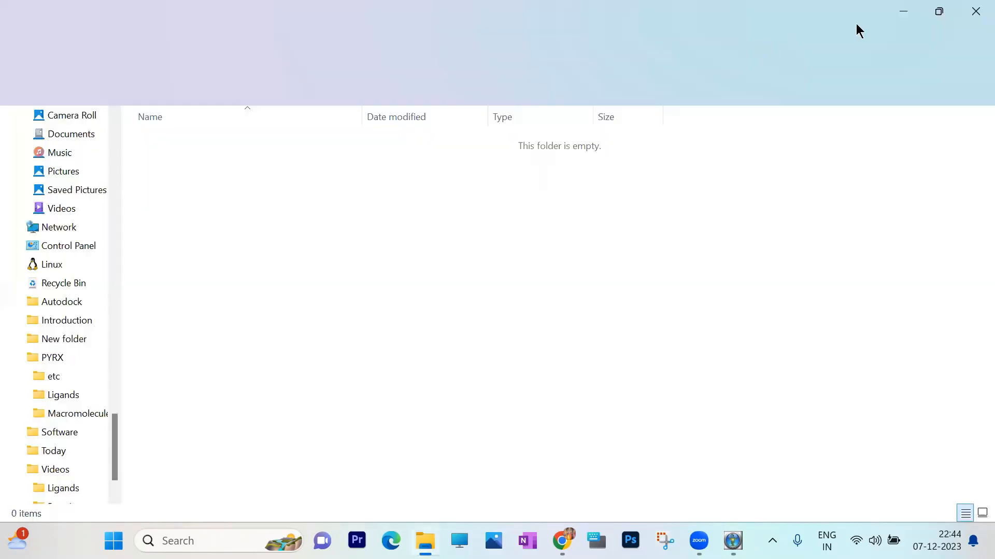
pyautogui.click(912, 17)
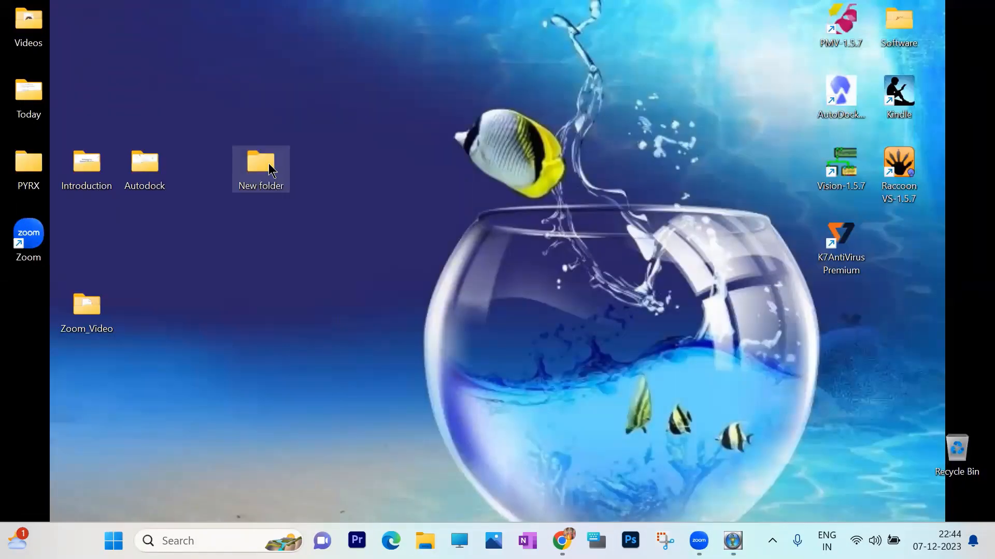
# - Try to rename the new desktop folder to PyRx
pyautogui.rightClick(269, 163)
pyautogui.click(350, 184)
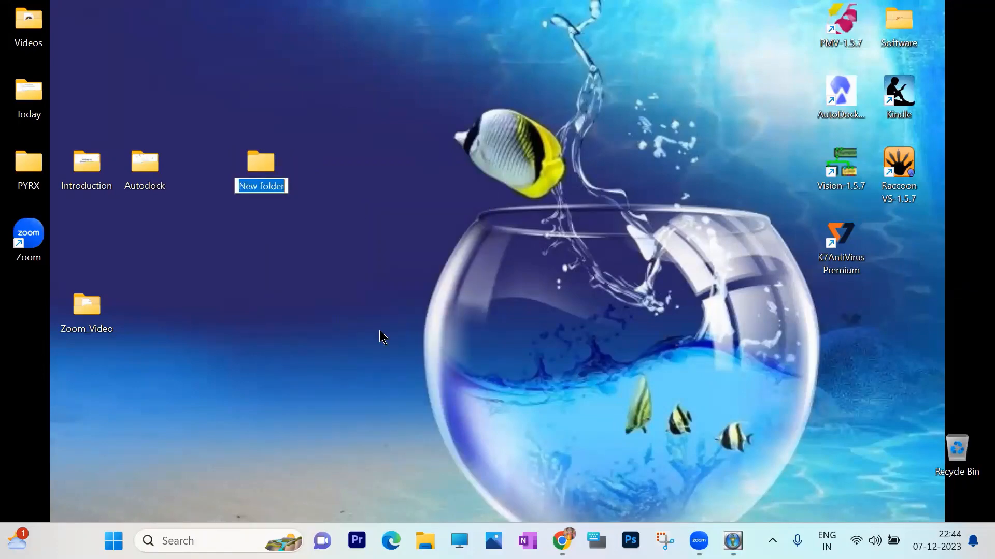
pyautogui.write('Py')
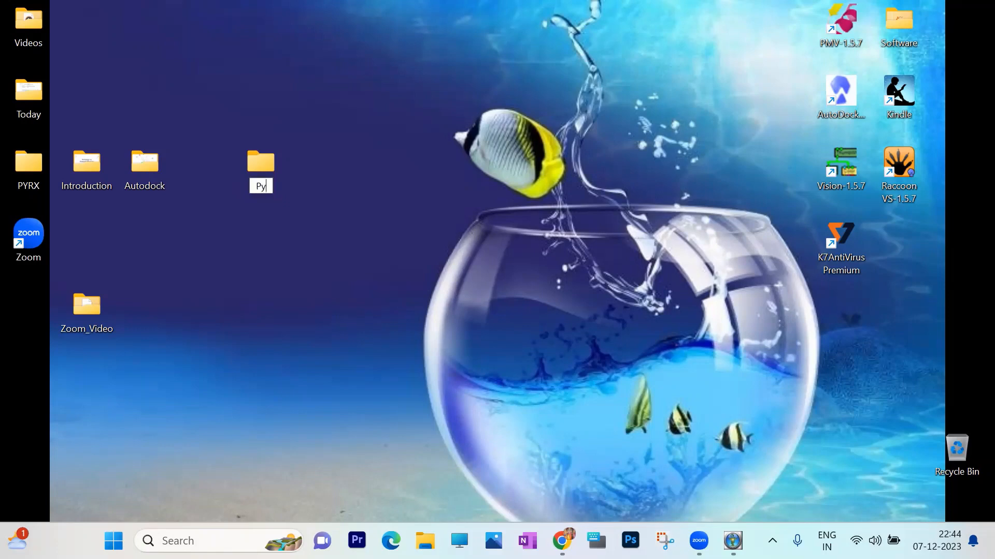
pyautogui.write('Rx')
pyautogui.press('Return')
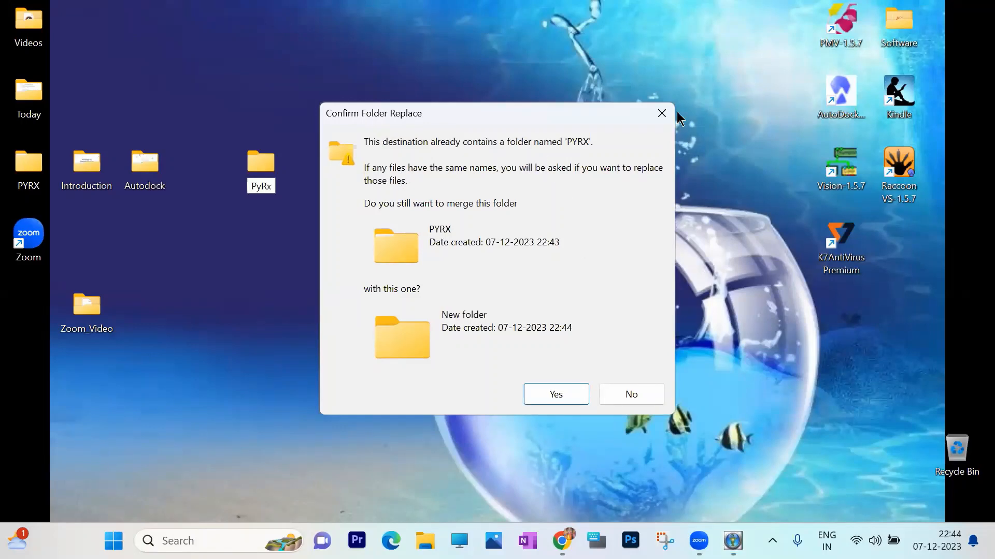
pyautogui.click(661, 114)
pyautogui.click(329, 226)
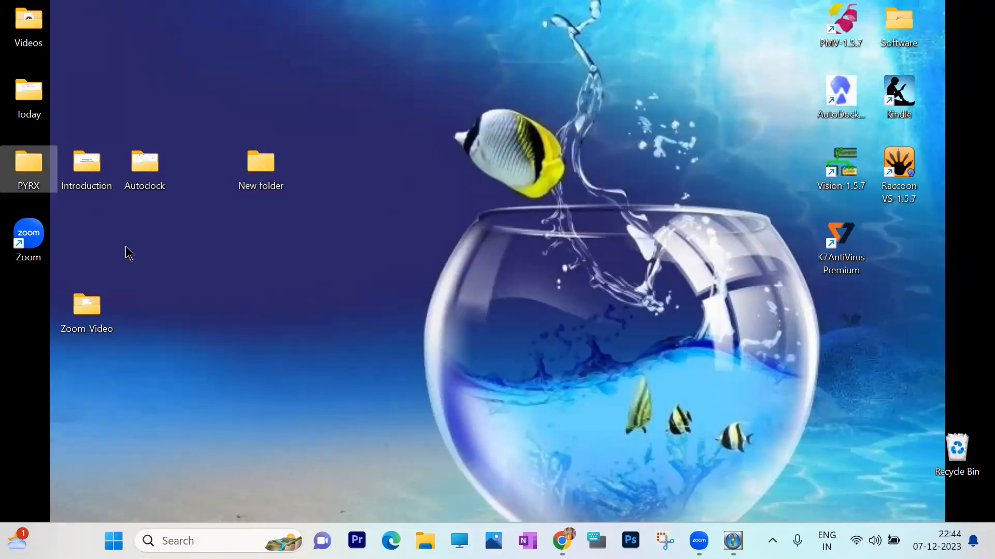
# - Delete the old PYRX folder from the desktop and rename the new folder to PyRx
pyautogui.press('Delete')
pyautogui.rightClick(258, 169)
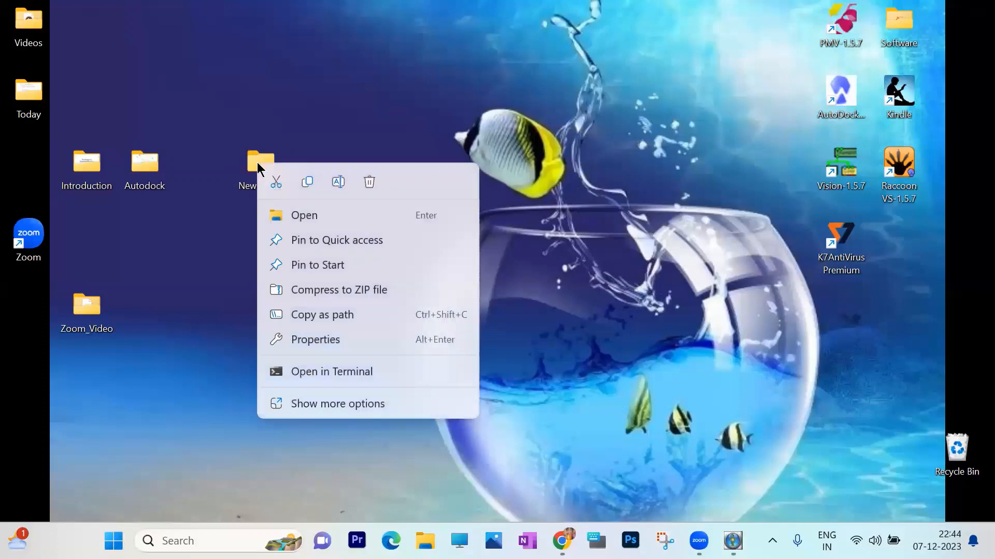
pyautogui.click(341, 182)
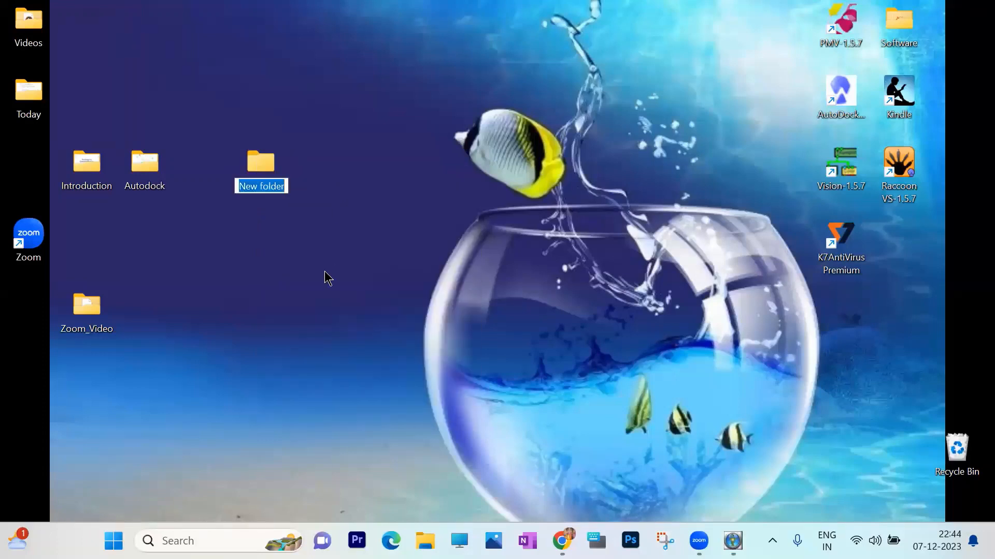
pyautogui.write('P')
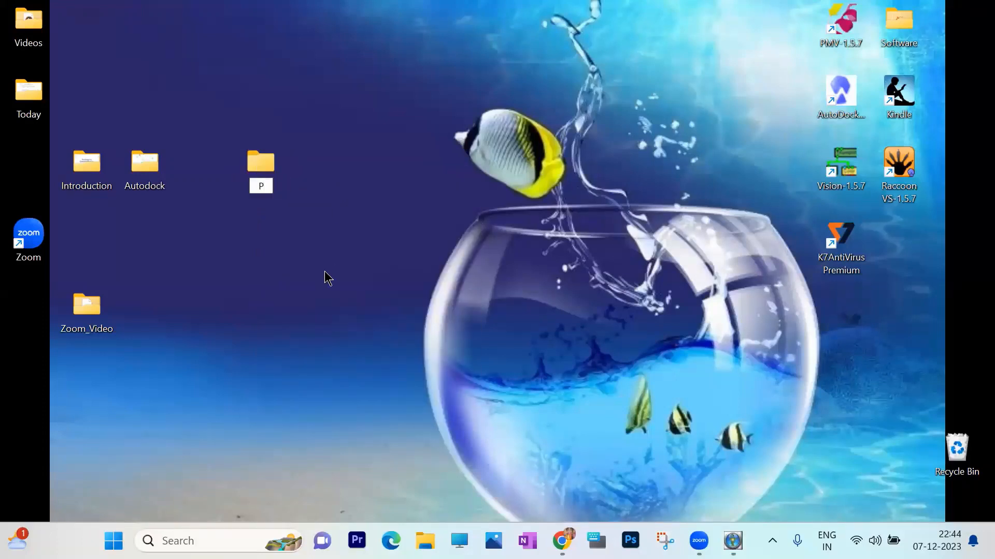
pyautogui.write('yRx')
pyautogui.press('Return')
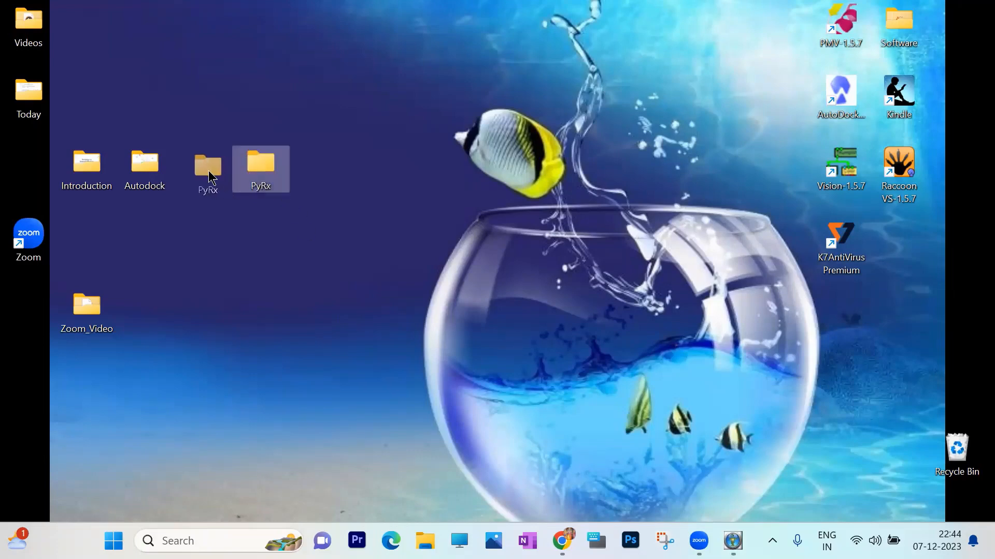
# - Move the PyRx folder next to the Autodock folder on the desktop and check its contents
pyautogui.moveTo(209, 170); pyautogui.dragTo(207, 170)
pyautogui.click(306, 257)
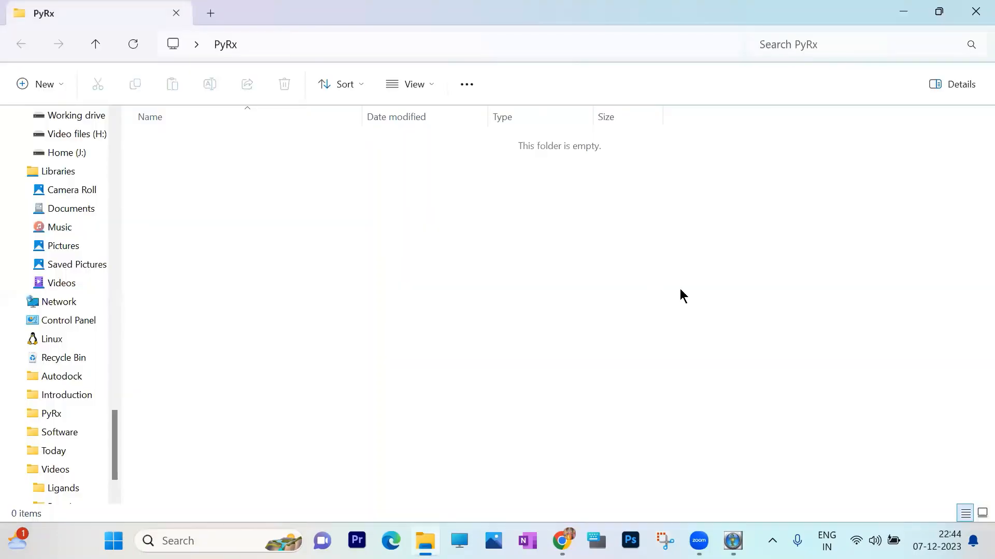
pyautogui.click(975, 11)
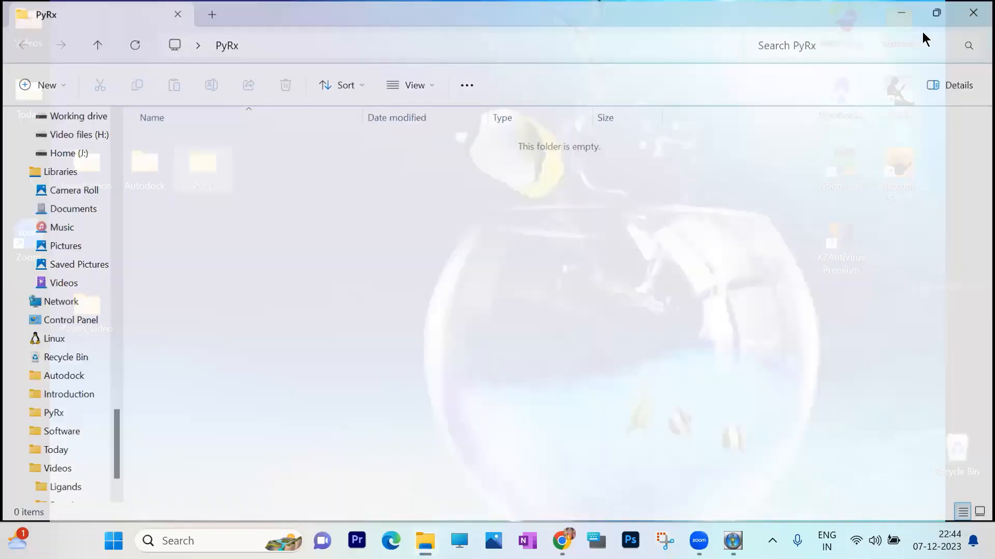
pyautogui.click(568, 246)
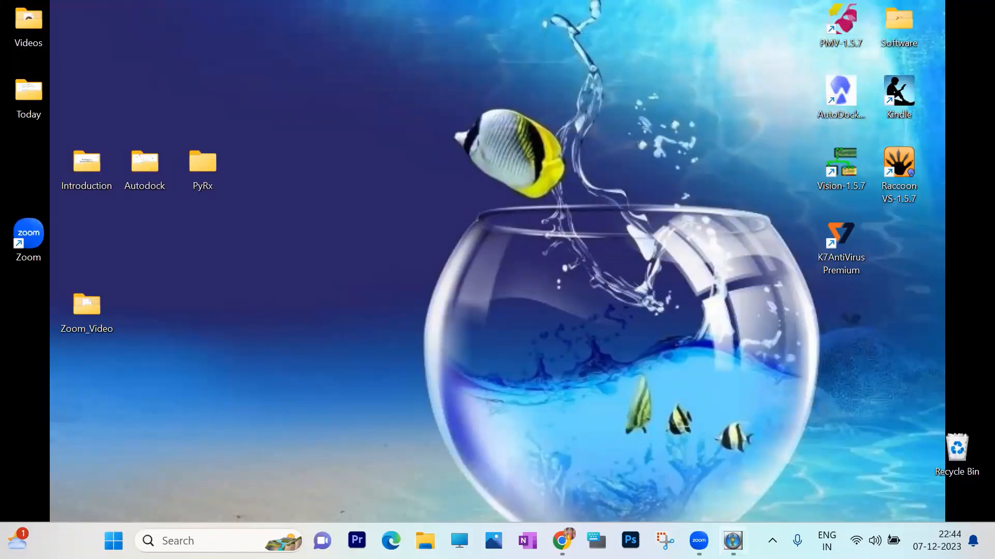
# - Switch to PyRx and set the workspace in the AutoDock preferences to the desktop's PyRx folder
pyautogui.click(733, 540)
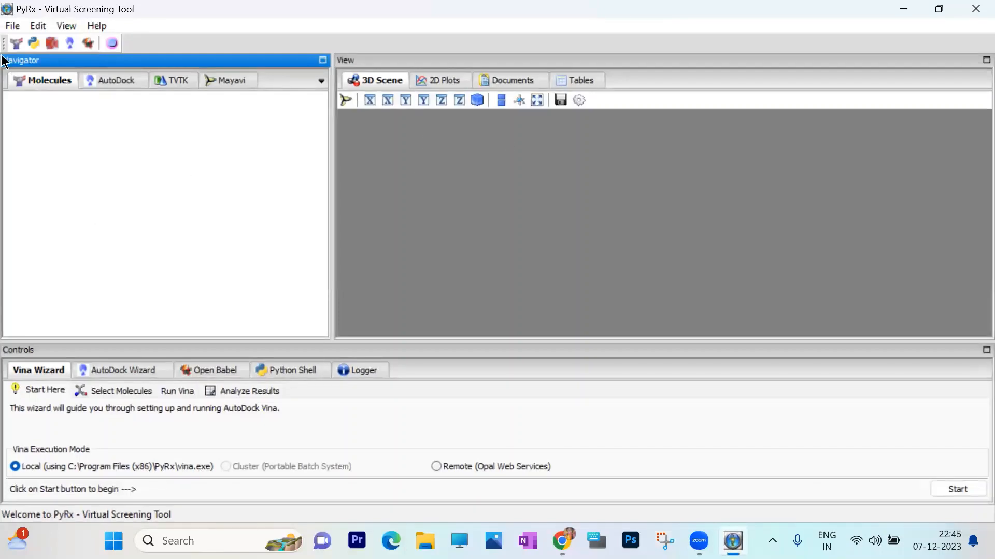
pyautogui.click(12, 29)
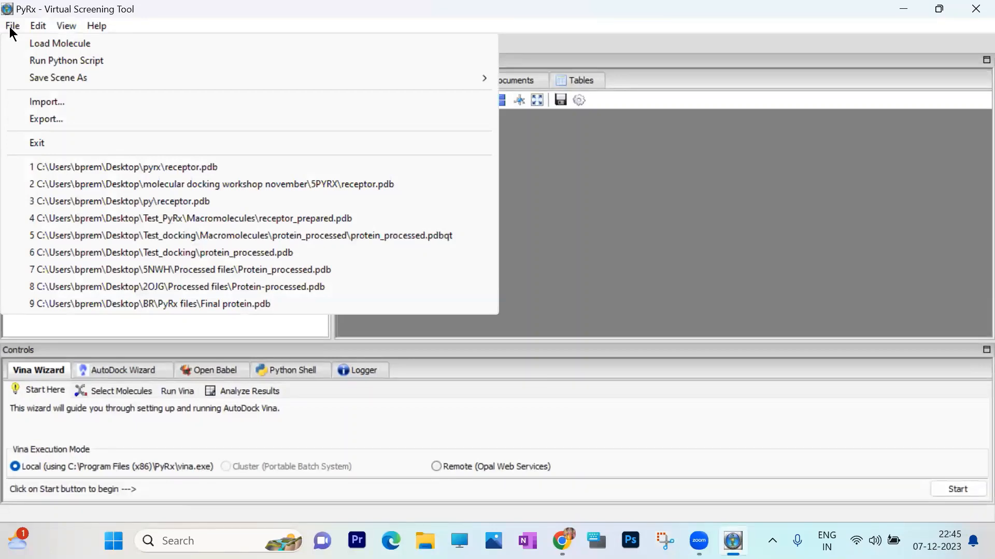
pyautogui.moveTo(42, 33)
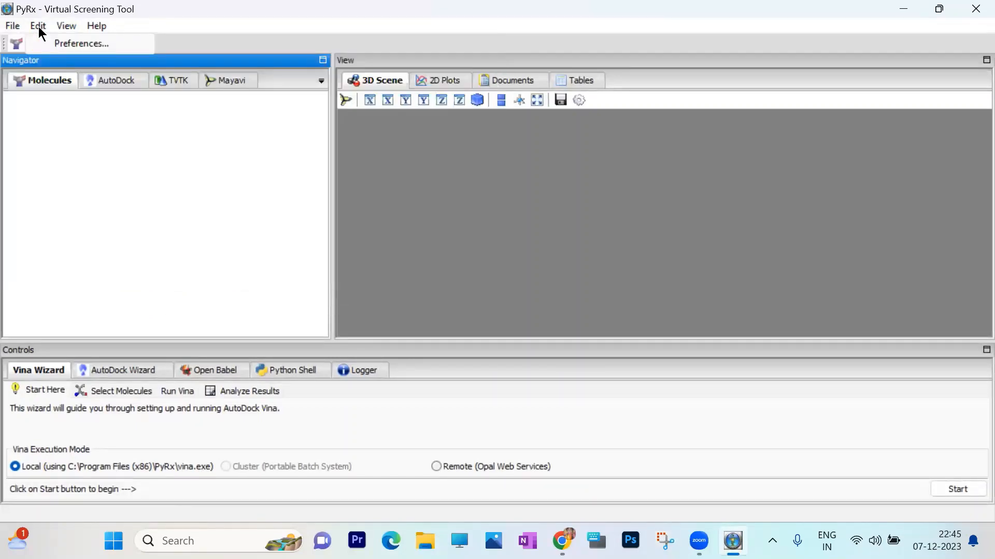
pyautogui.click(68, 43)
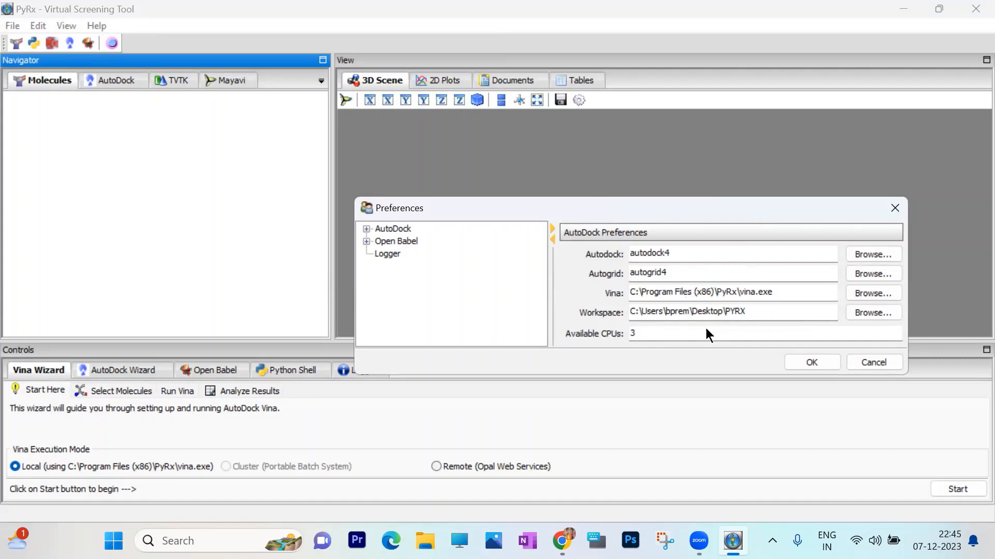
pyautogui.click(872, 310)
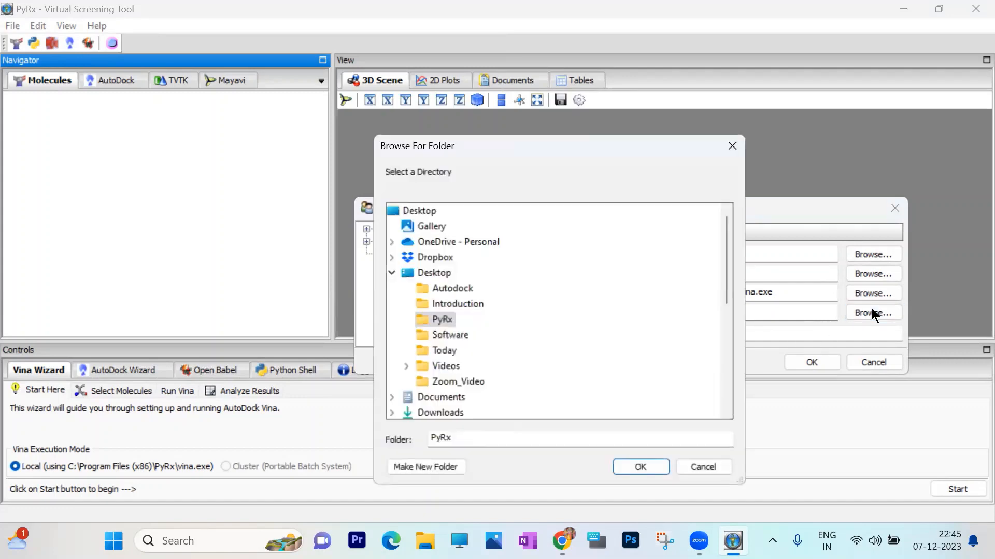
pyautogui.click(445, 321)
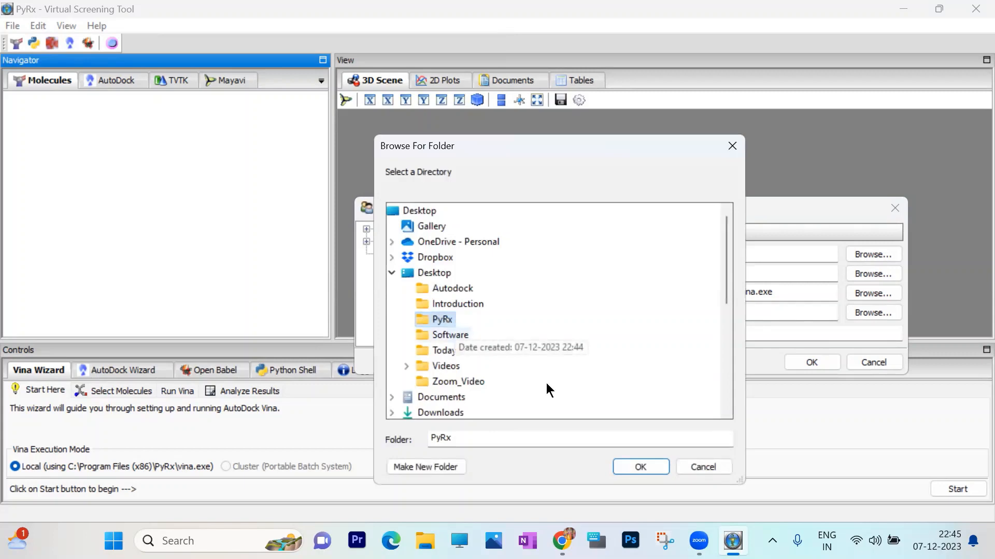
pyautogui.click(641, 465)
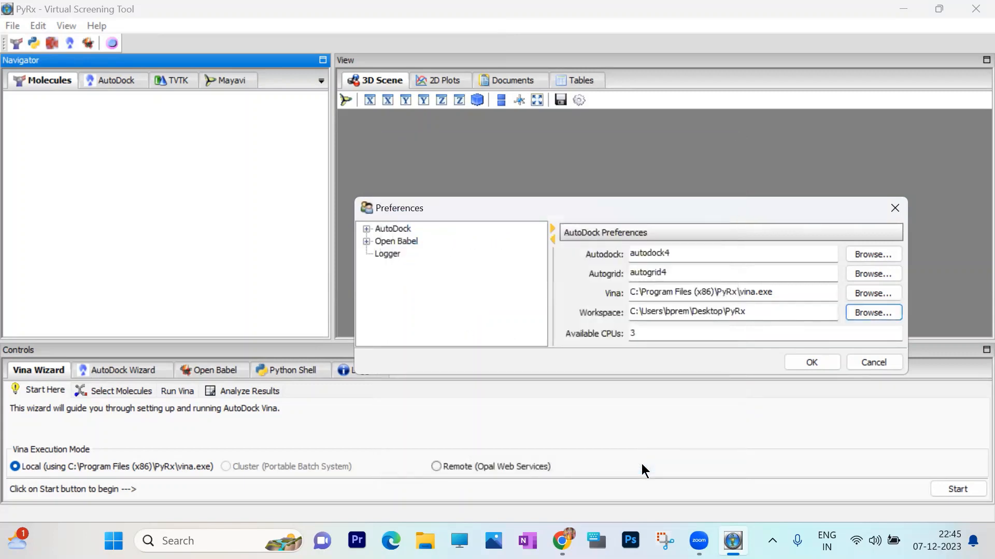
pyautogui.click(810, 362)
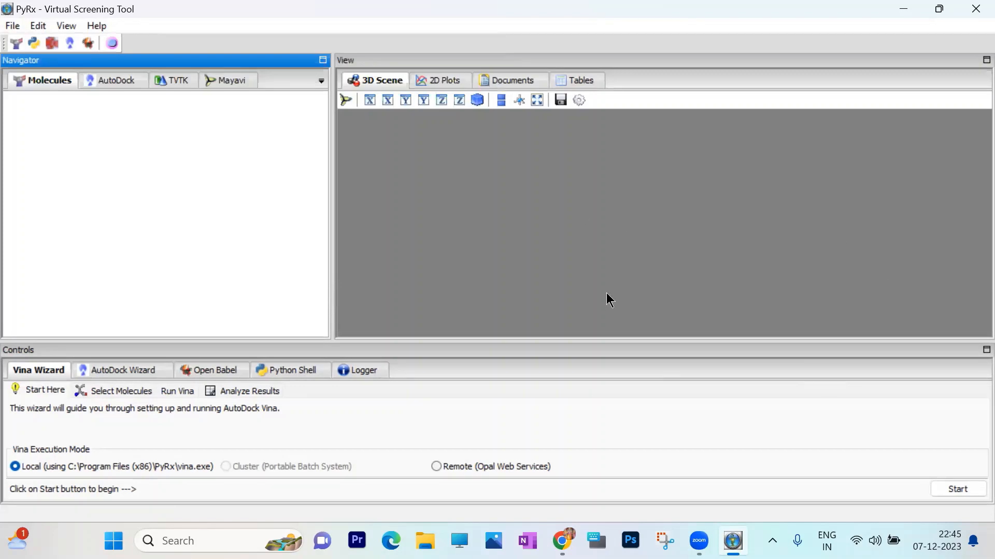
# - Close PyRx, relaunch it from its shortcut in the desktop's Software folder, and maximise its window
pyautogui.click(975, 9)
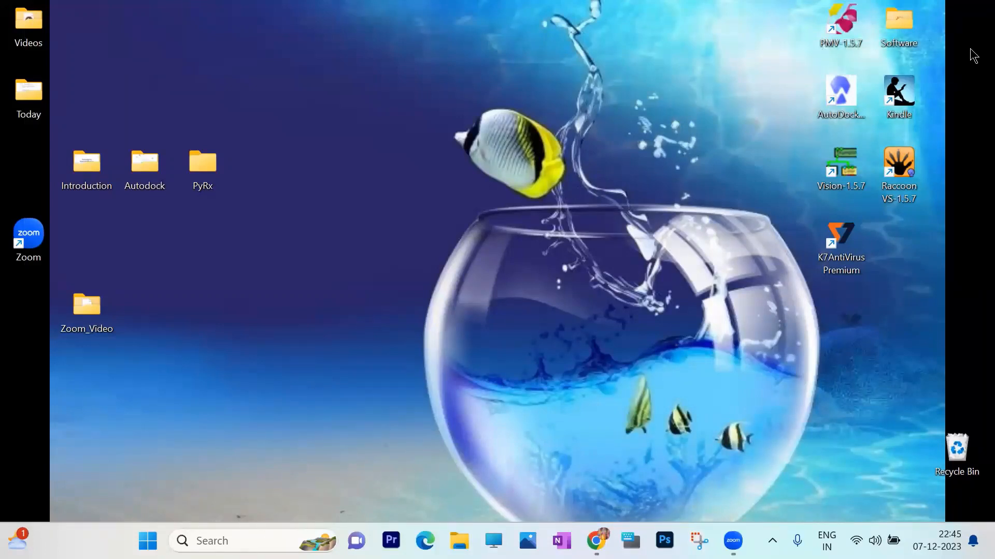
pyautogui.doubleClick(898, 26)
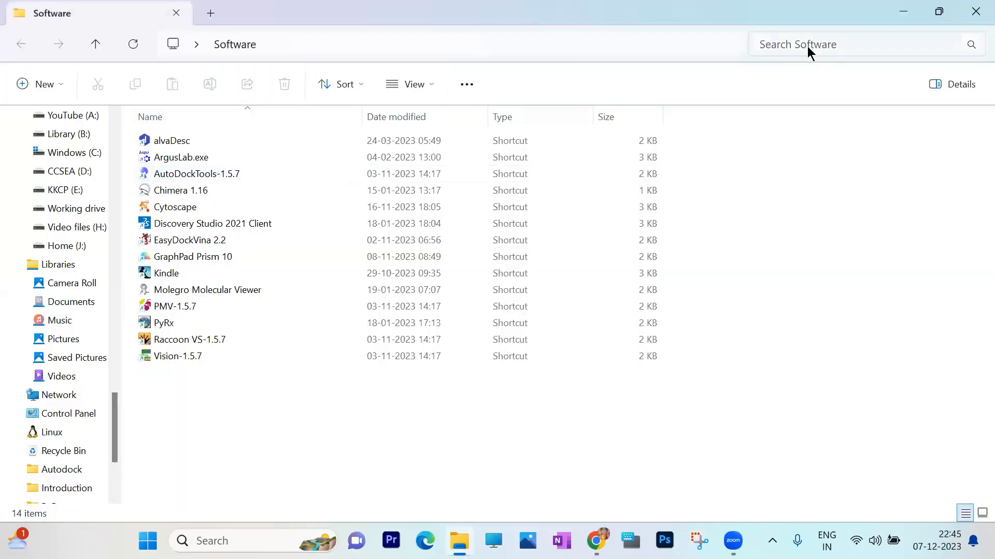
pyautogui.click(903, 11)
pyautogui.doubleClick(212, 171)
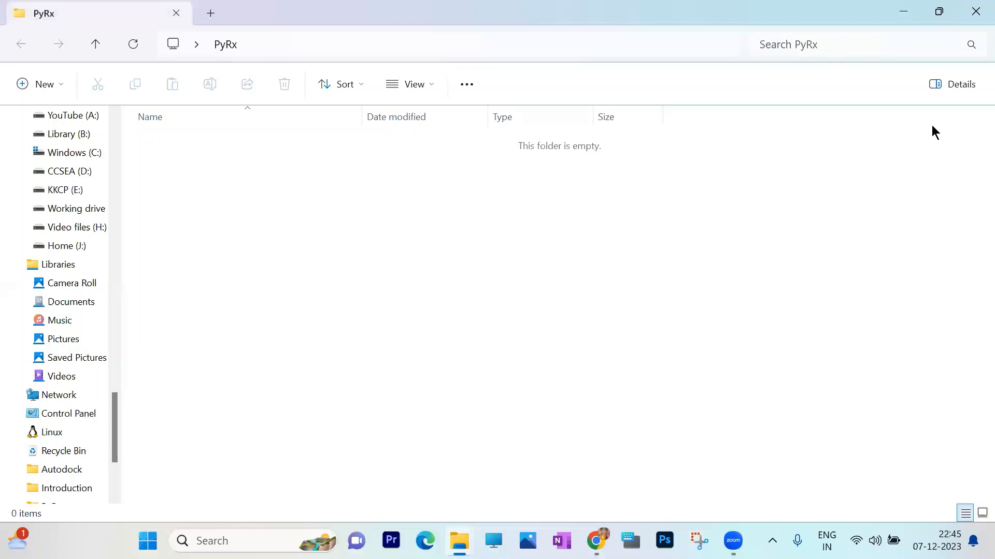
pyautogui.click(975, 12)
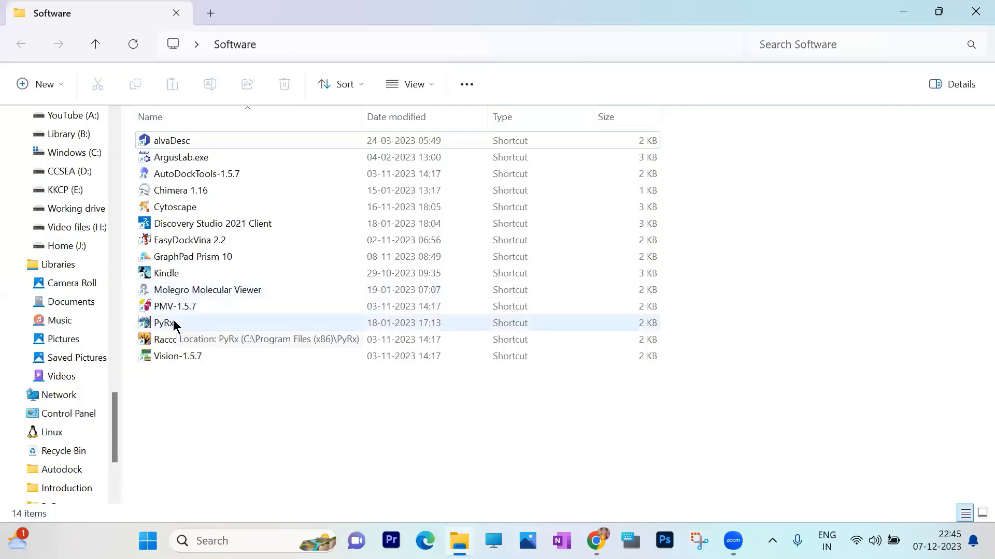
pyautogui.click(169, 323)
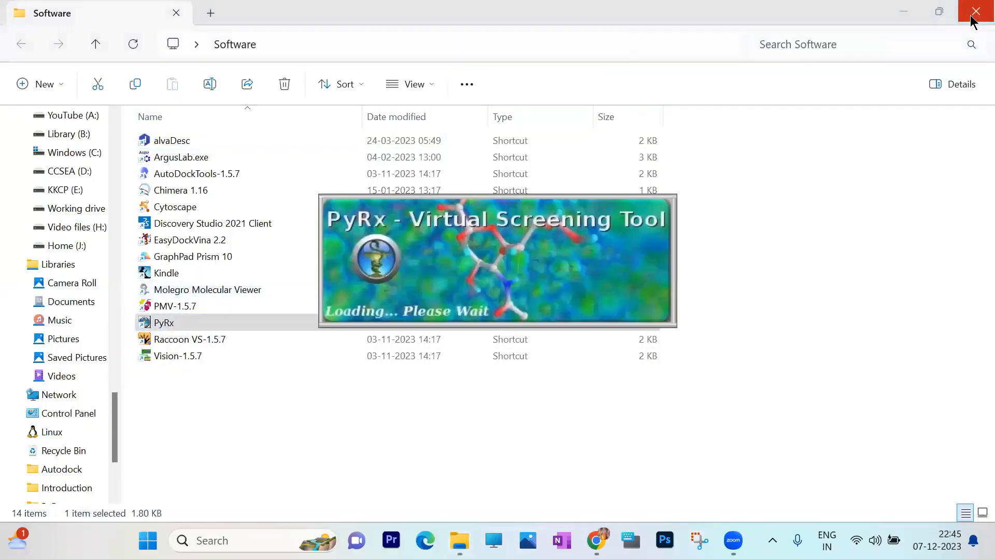
pyautogui.click(975, 11)
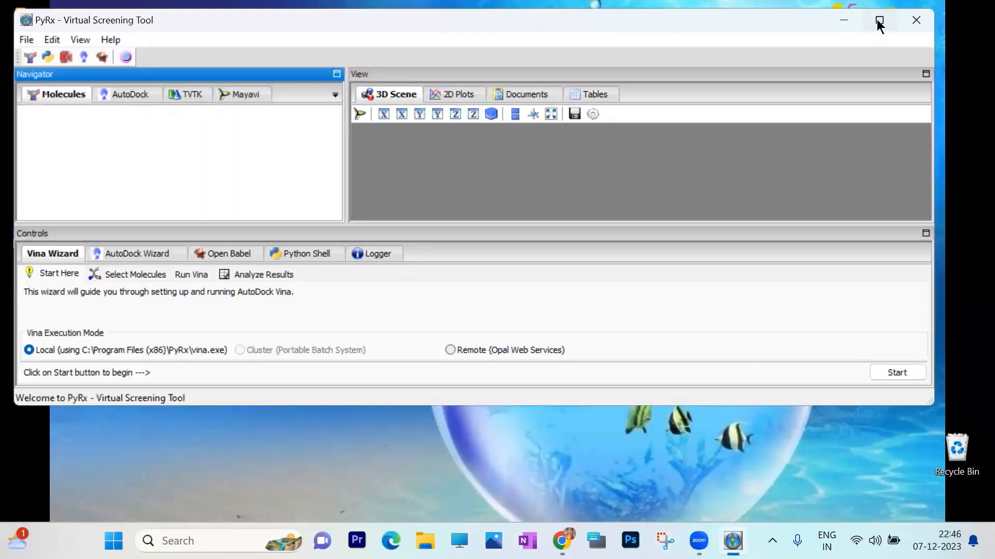
pyautogui.click(878, 19)
# - Minimise PyRx and examine the contents of the desktop's PyRx workspace folder, including the Ligands subfolder
pyautogui.click(904, 12)
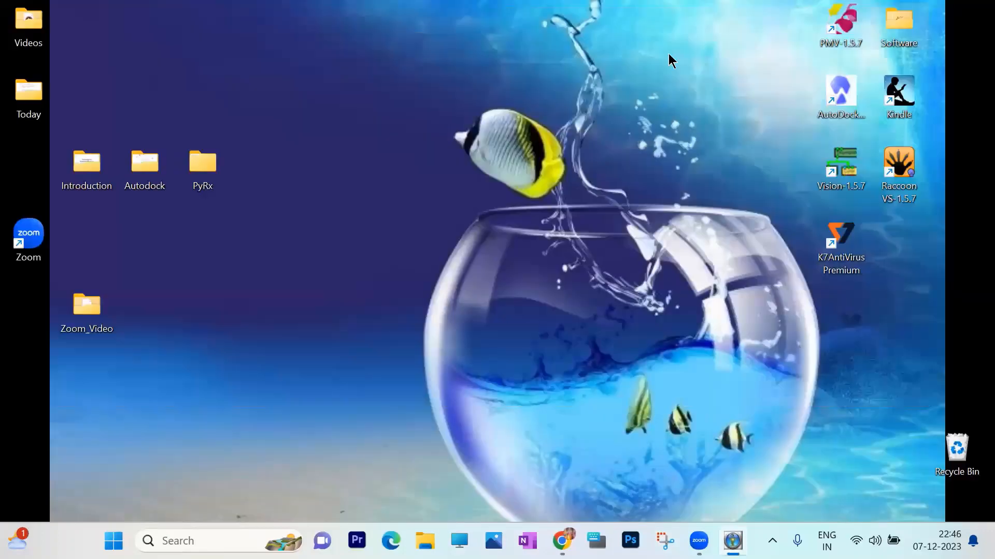
pyautogui.doubleClick(206, 164)
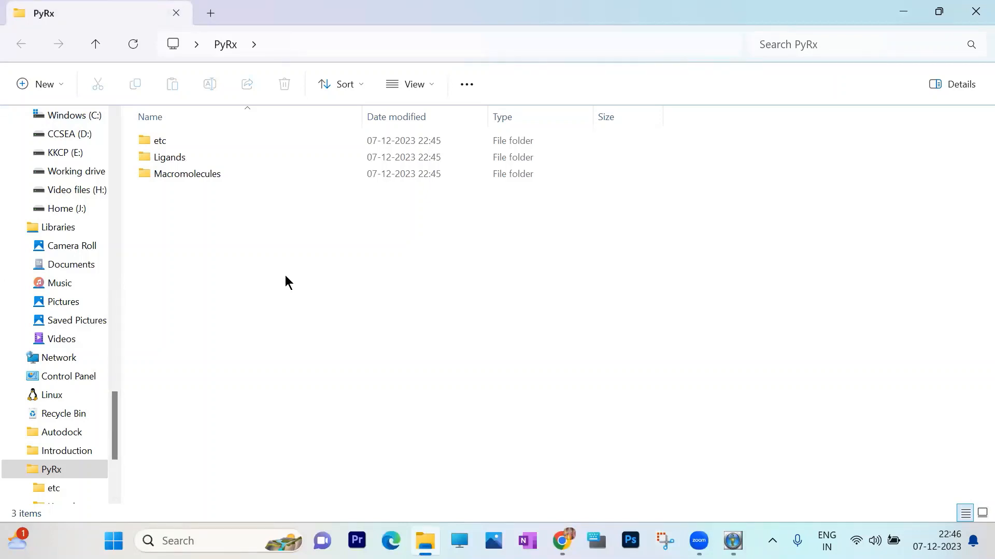
pyautogui.doubleClick(176, 158)
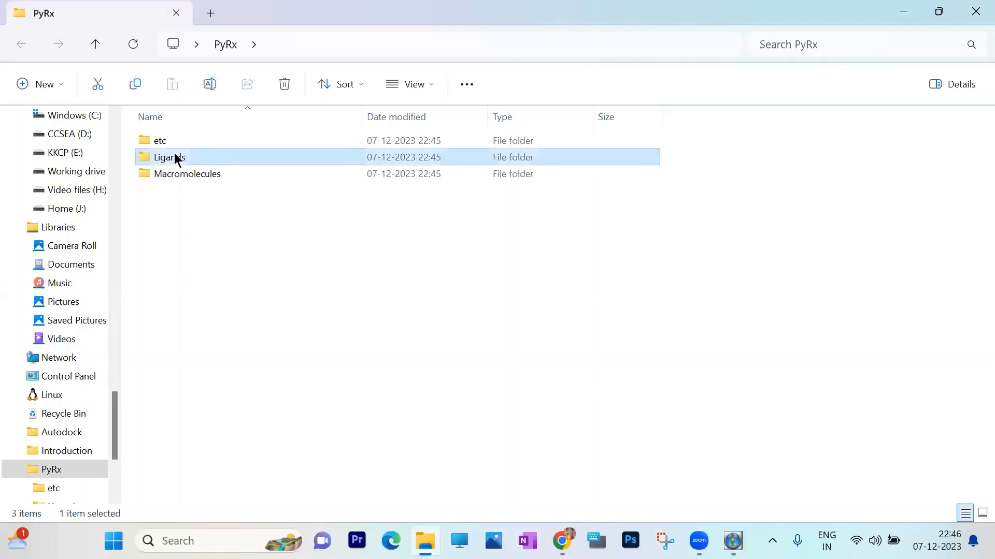
pyautogui.click(96, 42)
pyautogui.click(204, 247)
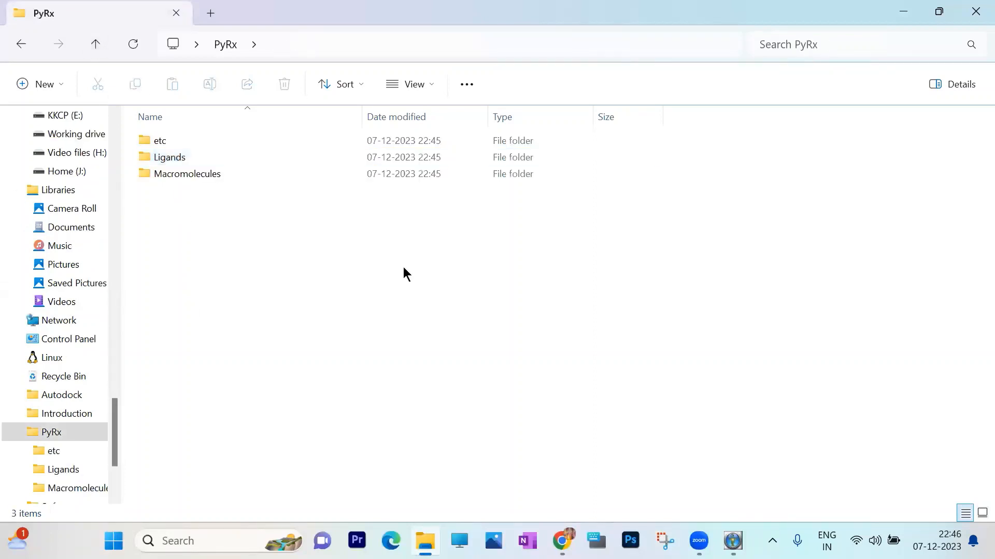
pyautogui.click(903, 11)
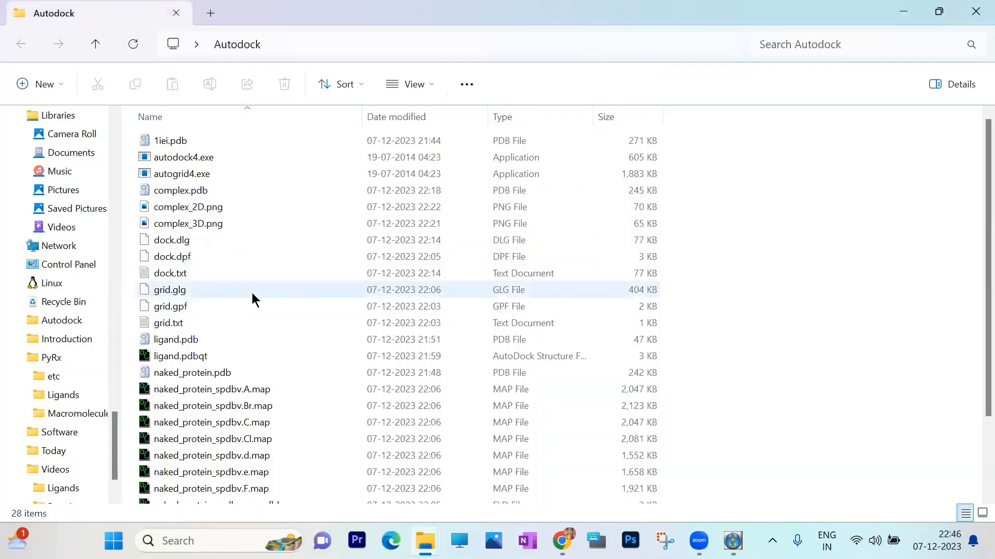
# - Copy naked_protein_spdbv.pdb from the Autodock folder into the desktop's PyRx folder and minimise the folder window
pyautogui.scroll(-2, 248, 287)
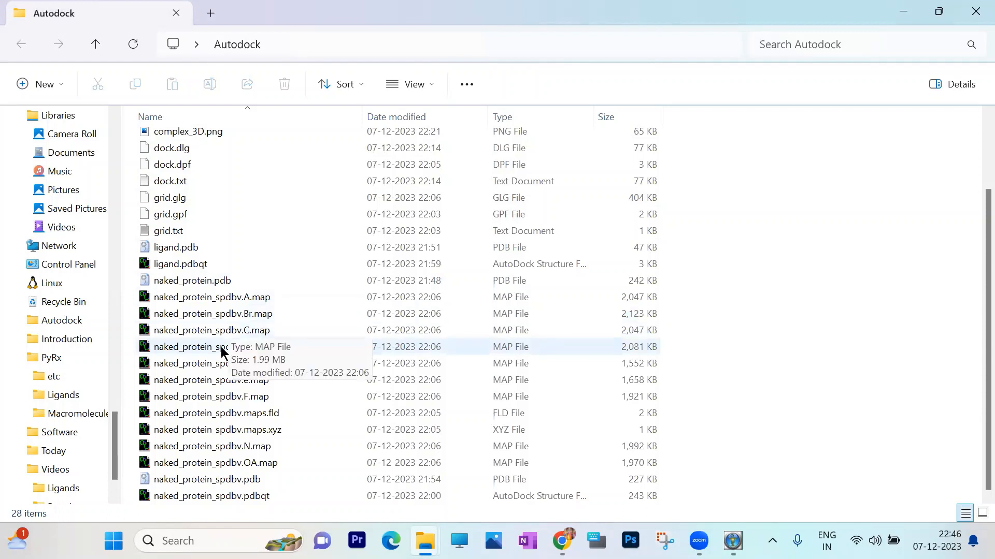
pyautogui.click(234, 481)
pyautogui.rightClick(235, 480)
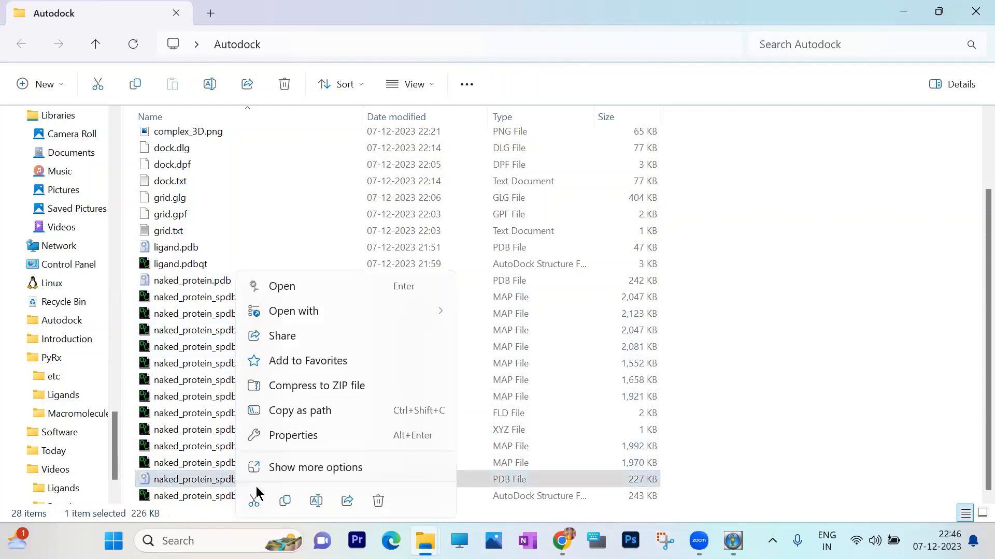
pyautogui.click(285, 501)
pyautogui.click(939, 11)
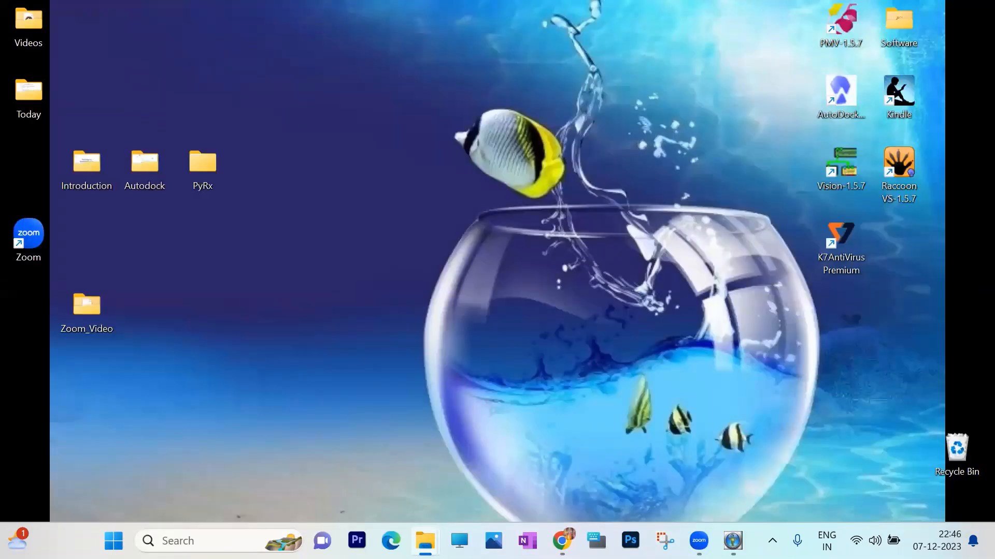
pyautogui.rightClick(286, 223)
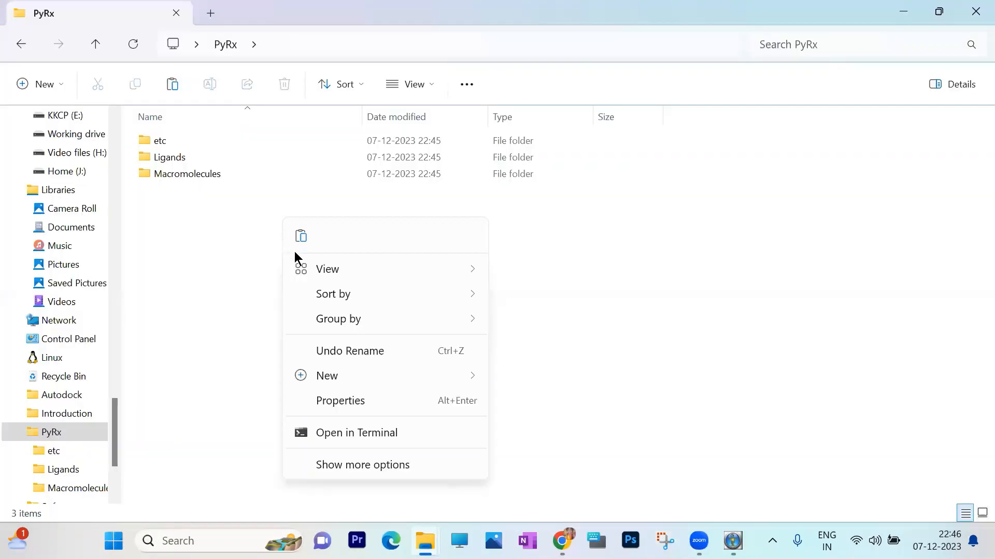
pyautogui.press('Escape')
pyautogui.hotkey('ctrl', 'v')
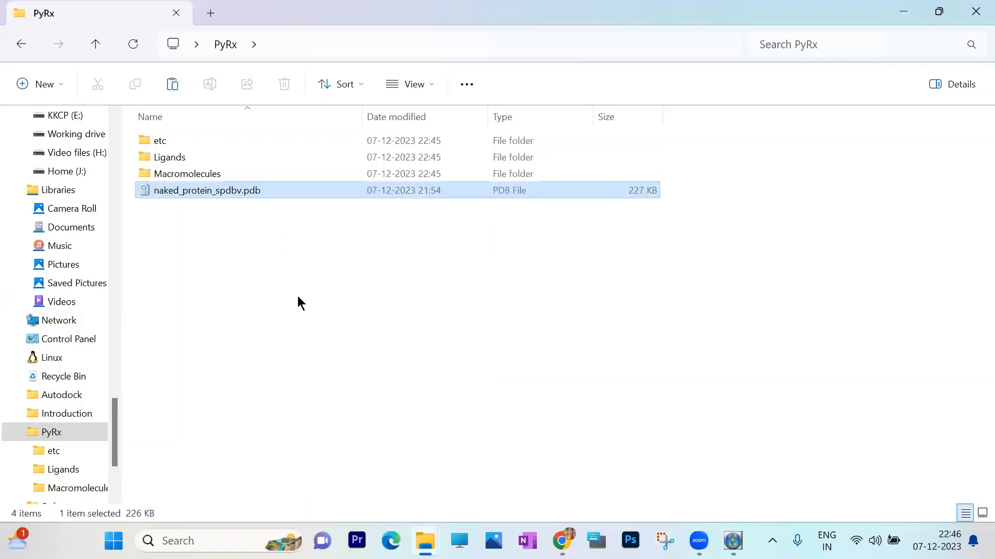
pyautogui.click(472, 361)
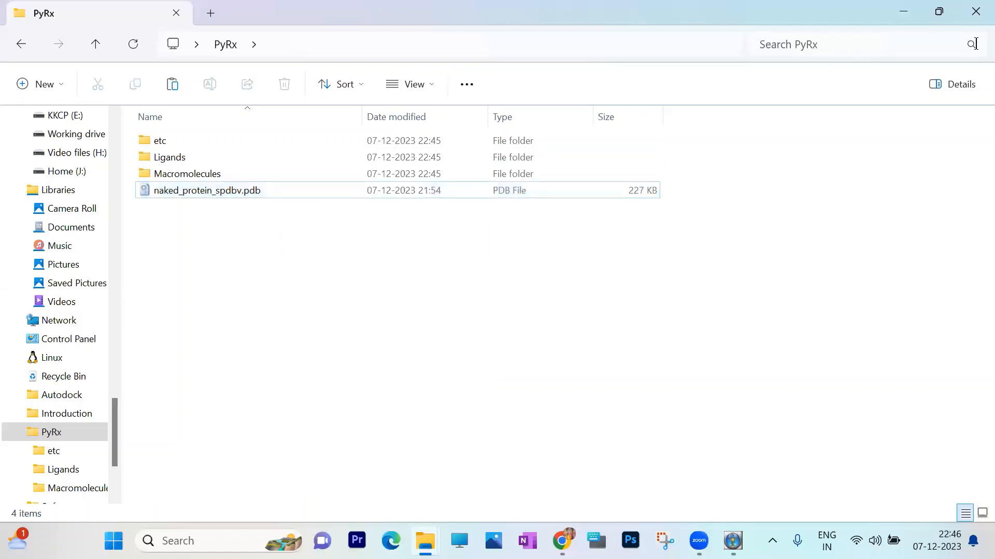
pyautogui.click(905, 11)
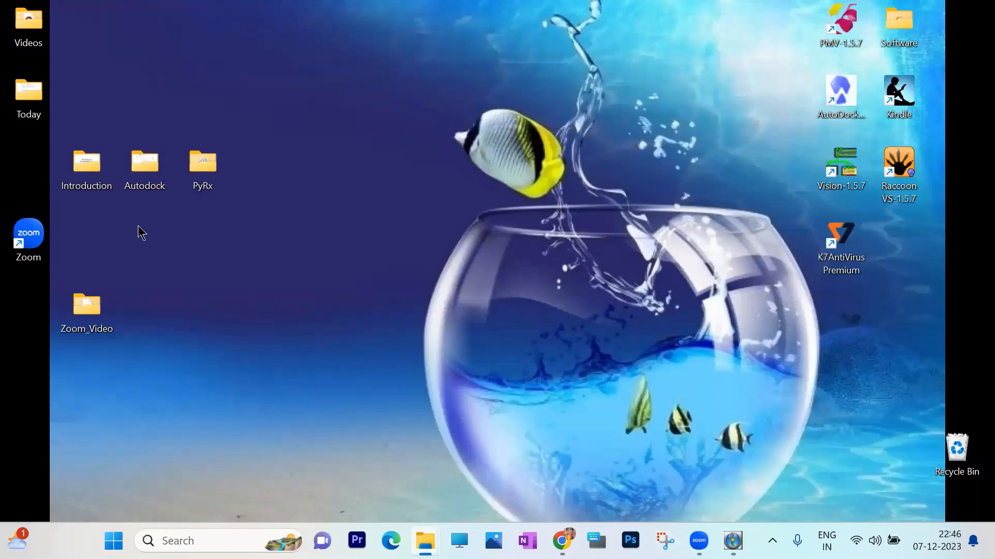
# - Open Introduction.pptx from the desktop's Introduction folder, read through to the Literature Curation slide, and close the presentation
pyautogui.click(96, 167)
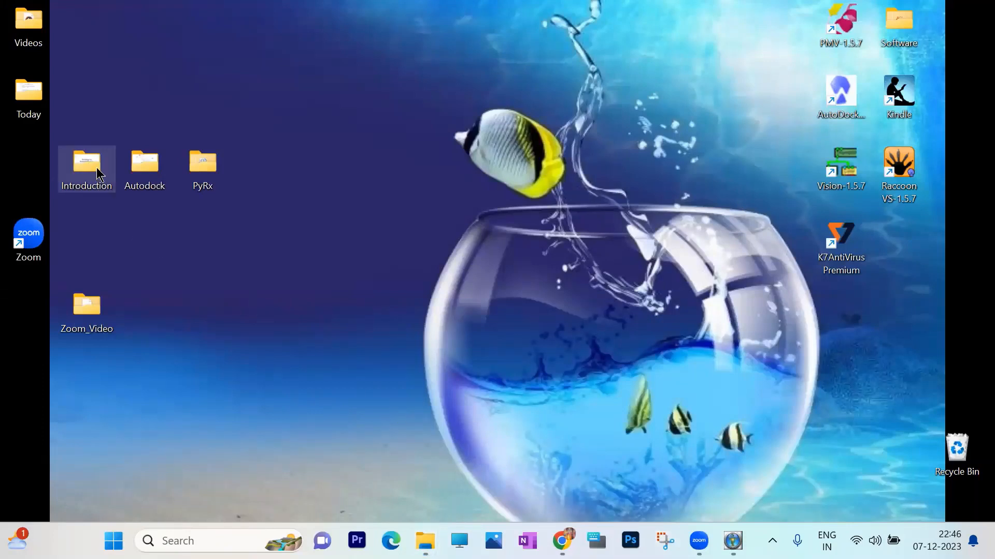
pyautogui.doubleClick(97, 167)
pyautogui.doubleClick(188, 138)
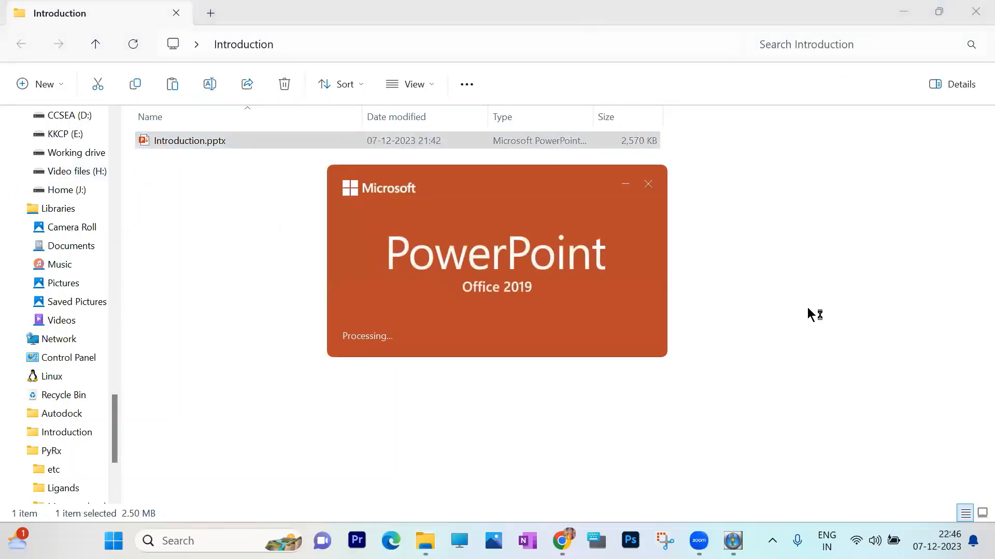
pyautogui.scroll(-1, 771, 335)
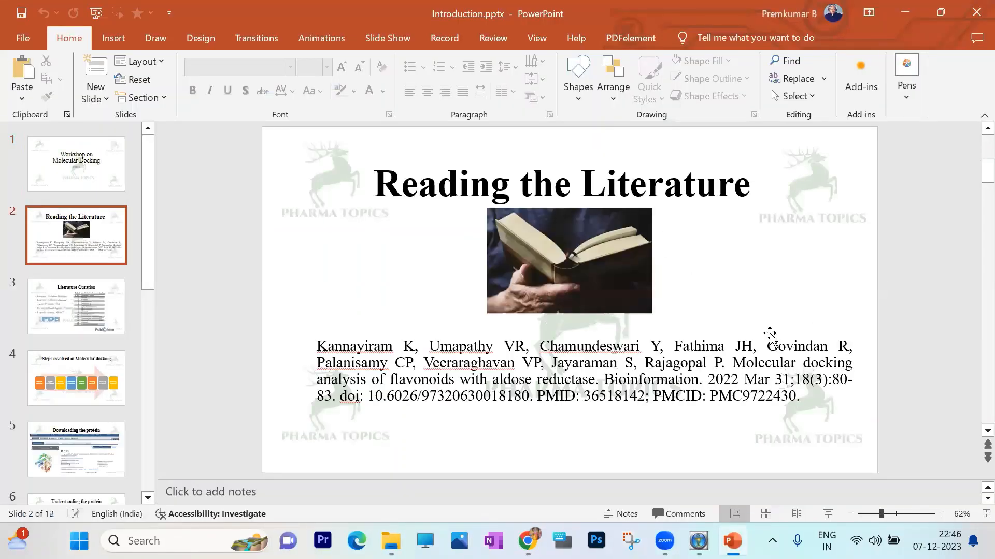
pyautogui.scroll(-1, 769, 336)
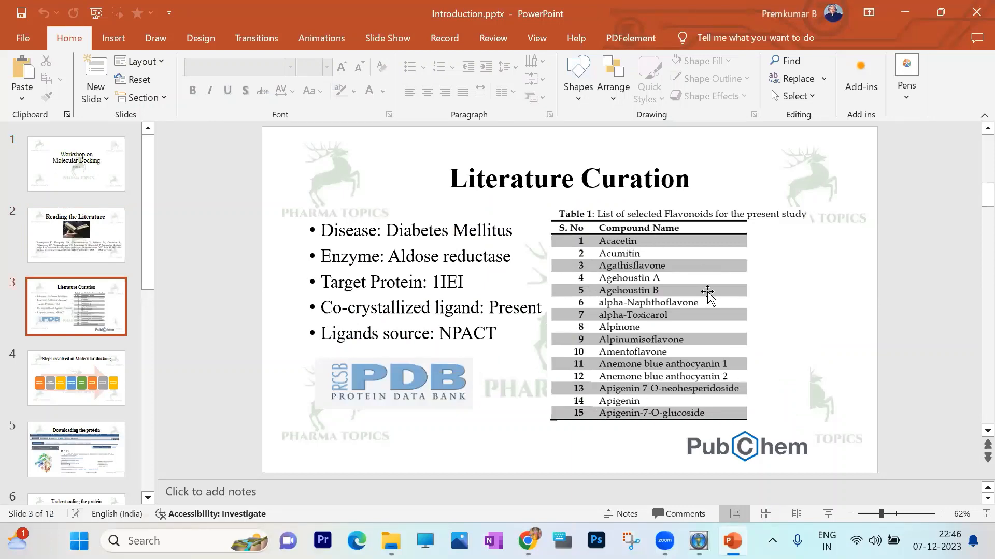
pyautogui.click(973, 15)
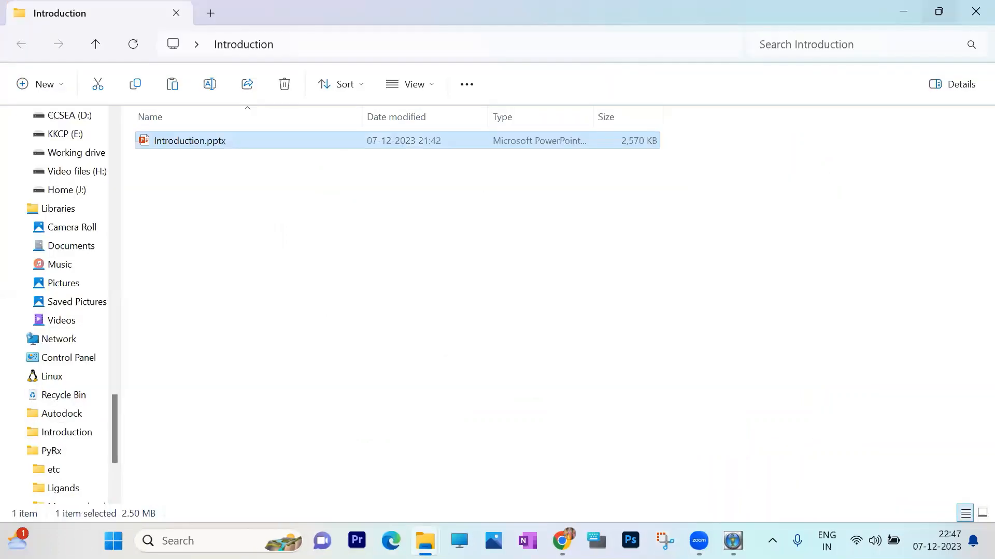
# - Close the Autodock and Introduction folder windows and bring the PyRx folder window forward
pyautogui.moveTo(425, 541)
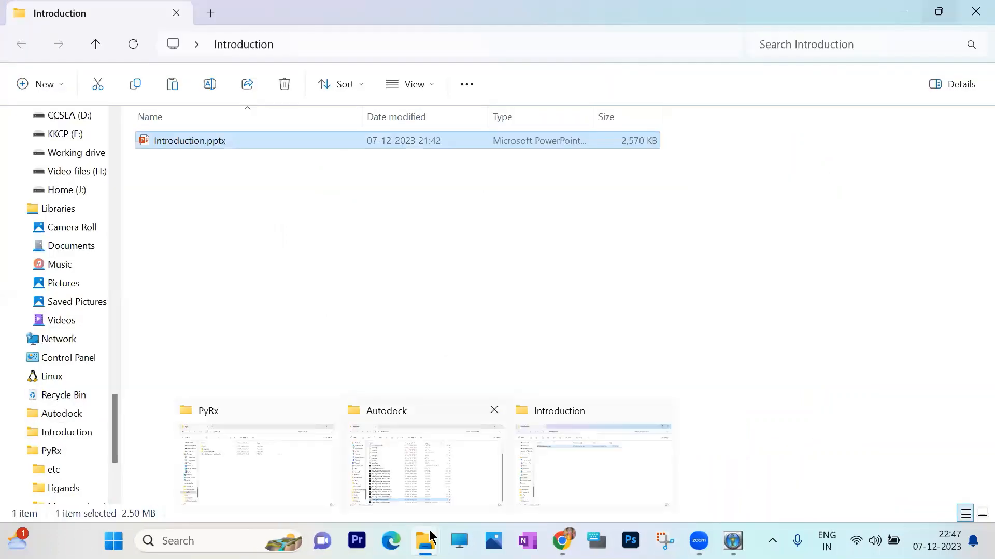
pyautogui.click(495, 411)
pyautogui.click(579, 410)
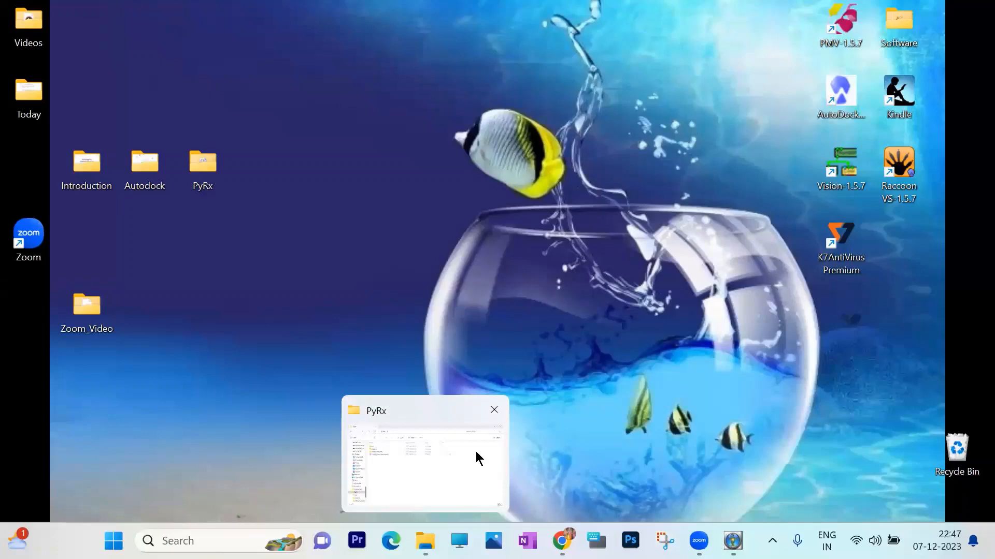
pyautogui.click(476, 452)
# - Open the pyrx_ligands folder on drive KKCP (E:) under Department, Jan2023_Workshop, Master
pyautogui.click(459, 541)
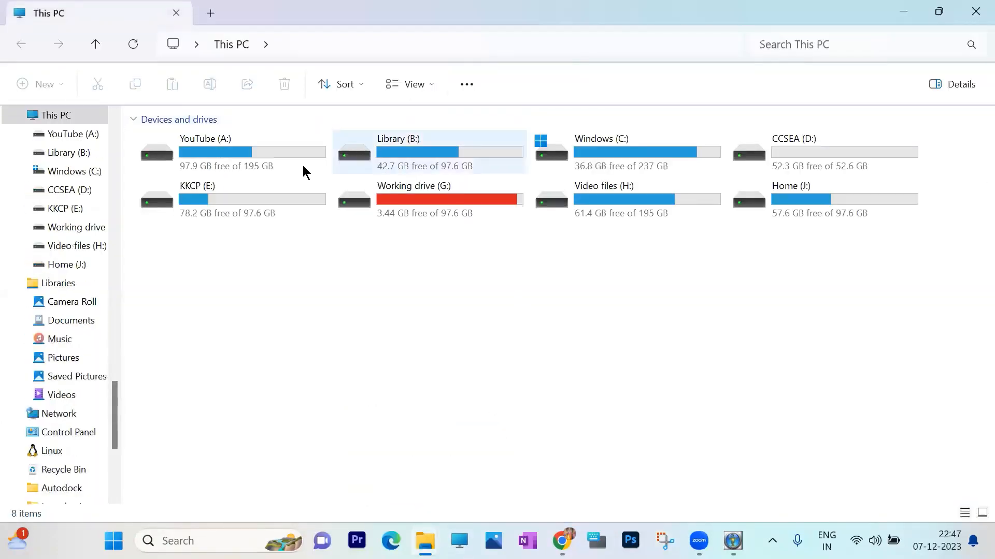
pyautogui.doubleClick(240, 192)
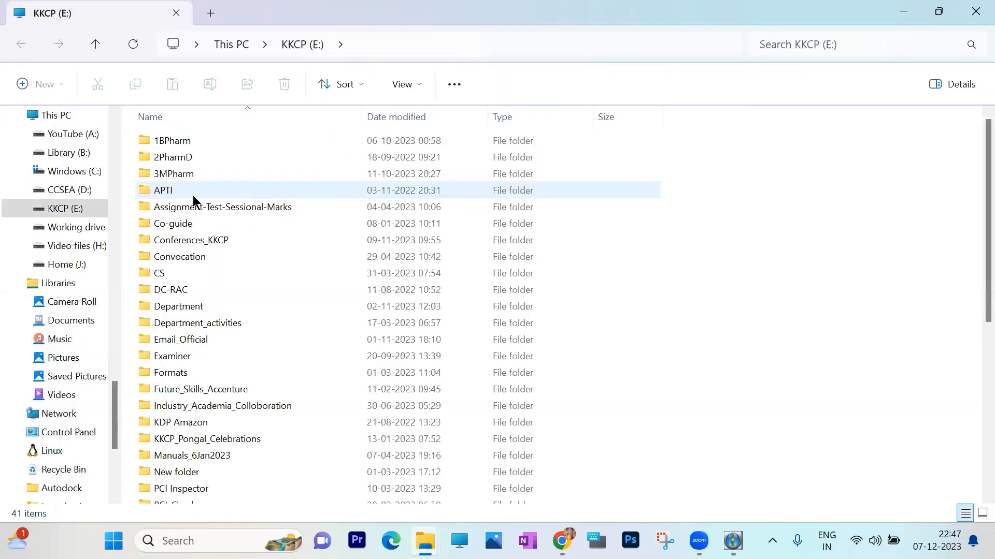
pyautogui.scroll(-1, 196, 271)
pyautogui.click(190, 266)
pyautogui.doubleClick(192, 267)
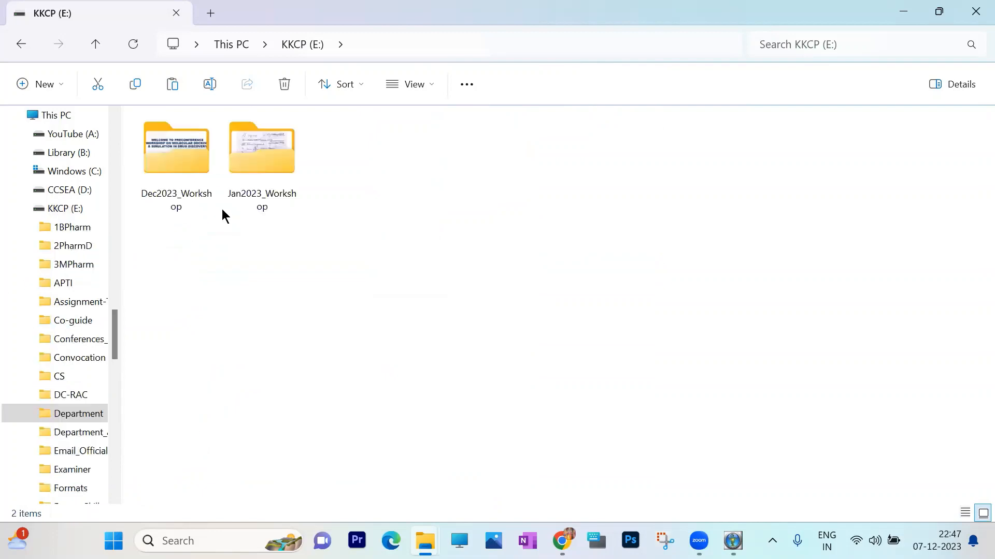
pyautogui.doubleClick(257, 151)
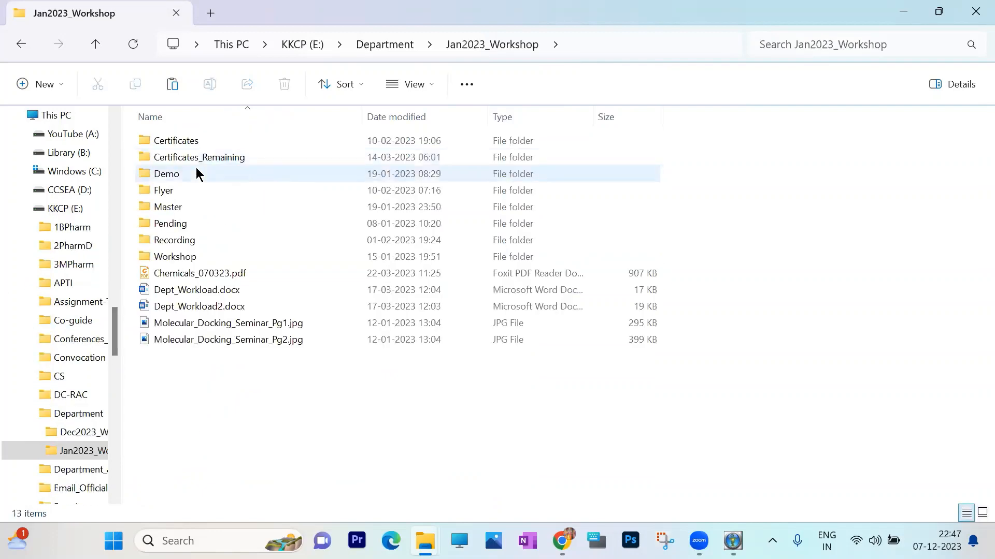
pyautogui.doubleClick(172, 208)
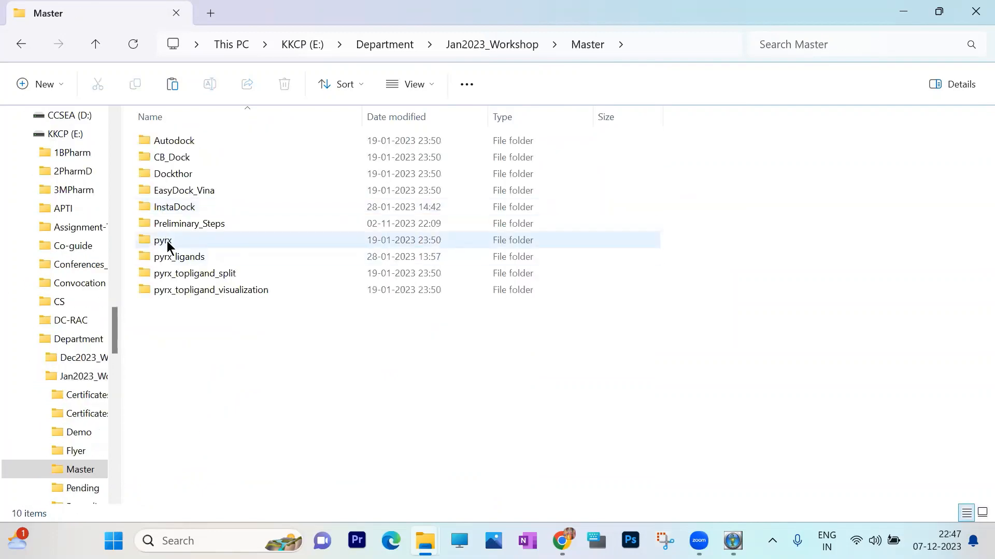
pyautogui.doubleClick(176, 257)
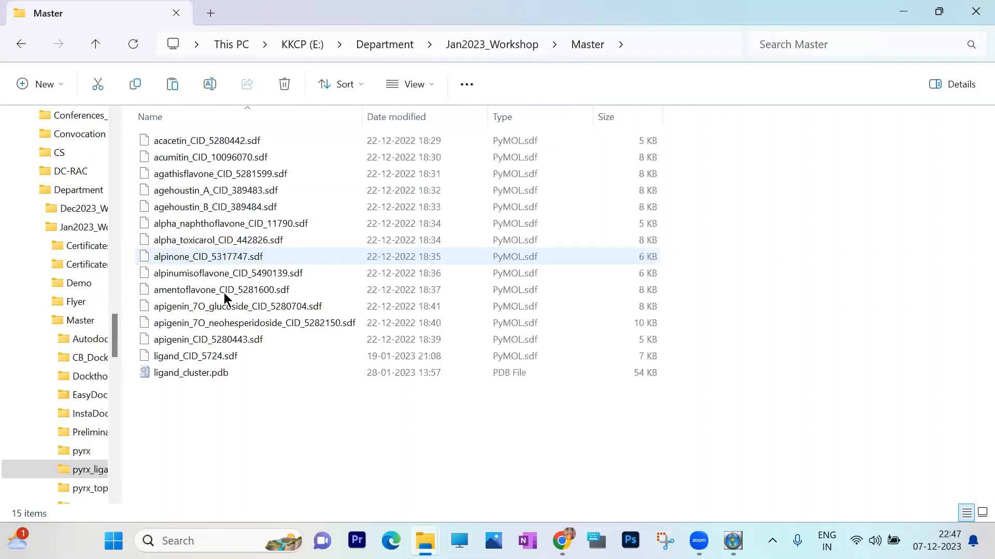
# - Copy the SDF files from acacetin_CID_5280442.sdf through ligand_CID_5724.sdf into the desktop's PyRx folder, leaving out ligand_cluster.pdb
pyautogui.click(222, 146)
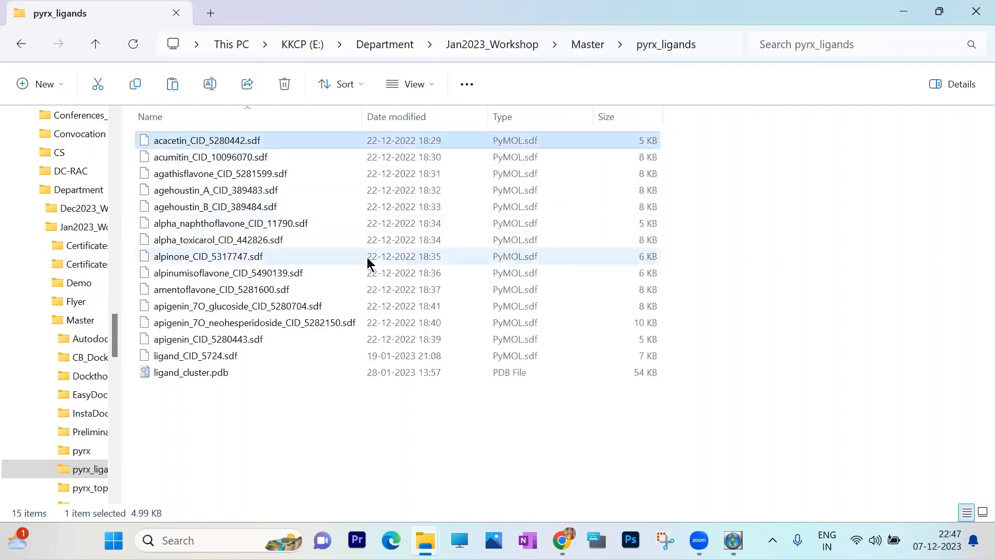
pyautogui.keyDown('shift'); pyautogui.click(237, 353); pyautogui.keyUp('shift')
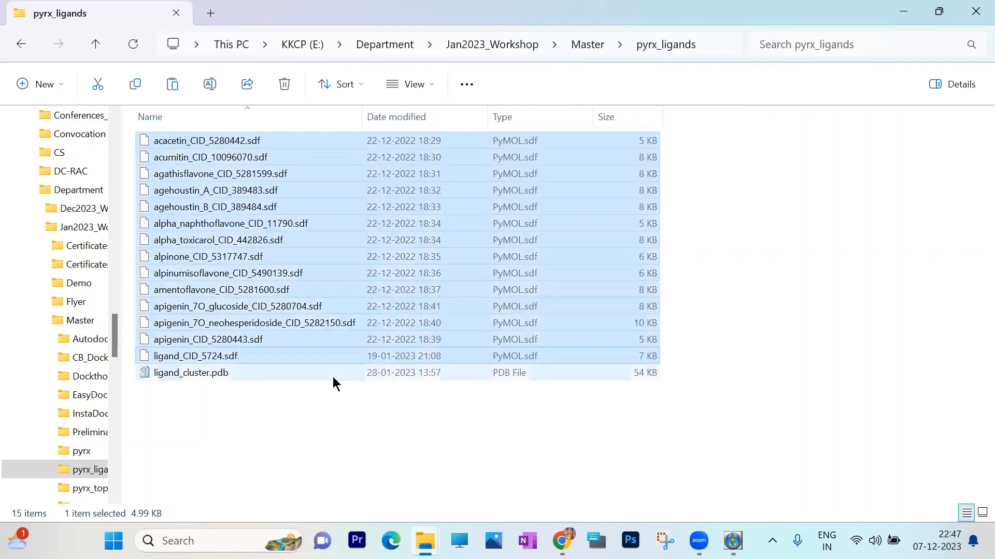
pyautogui.rightClick(296, 254)
pyautogui.click(344, 272)
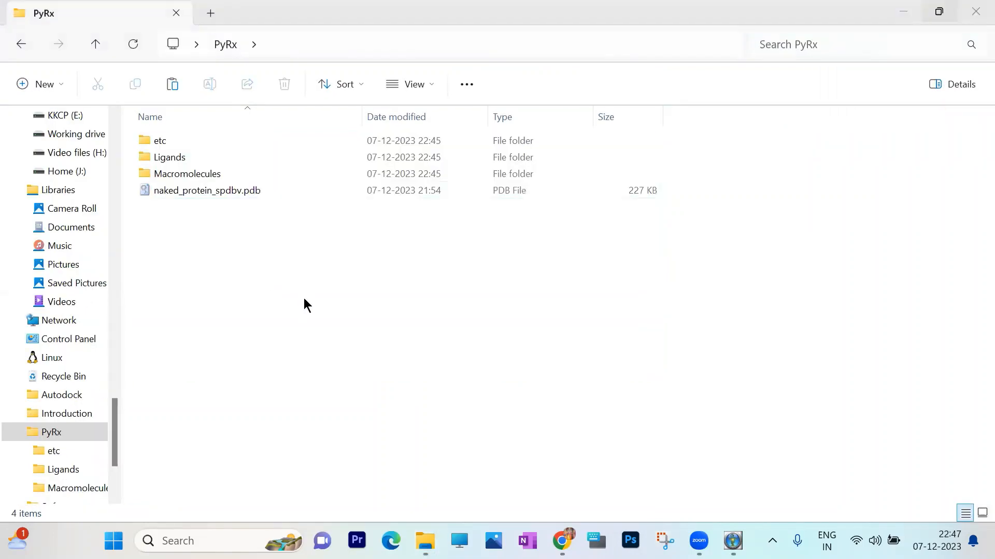
pyautogui.rightClick(305, 299)
pyautogui.click(323, 319)
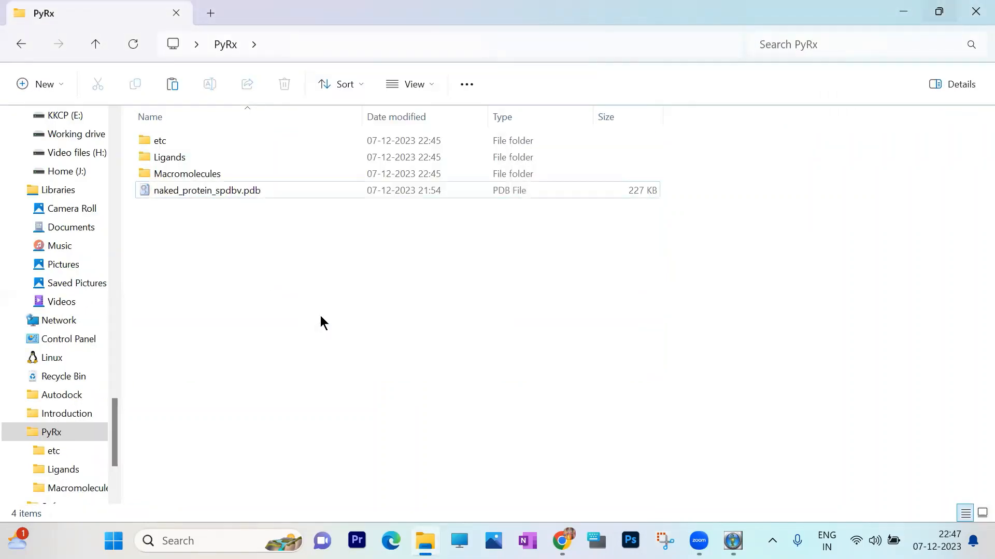
pyautogui.click(736, 367)
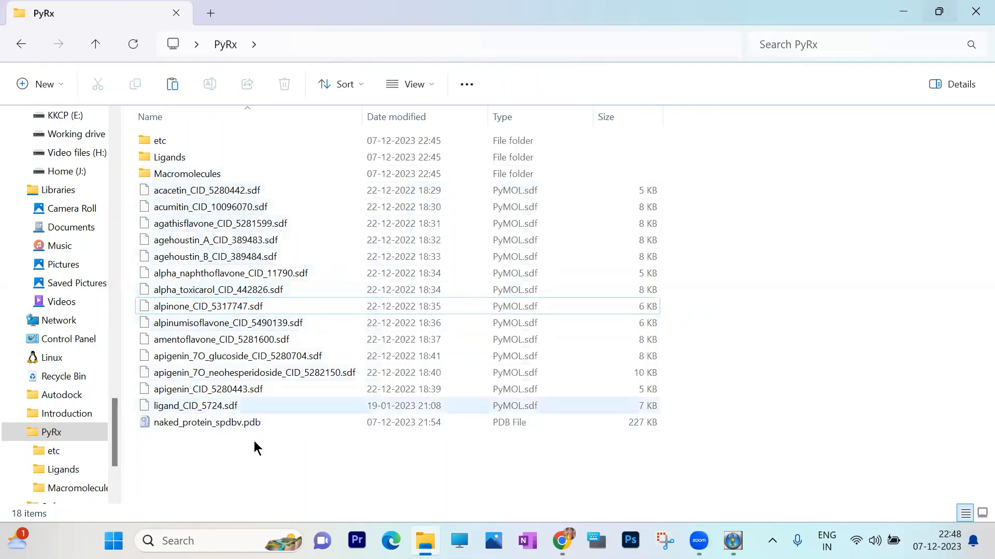
# - Minimise the PyRx folder, launch Discovery Studio 2021 Client from the desktop's Software folder, and close that folder
pyautogui.click(900, 13)
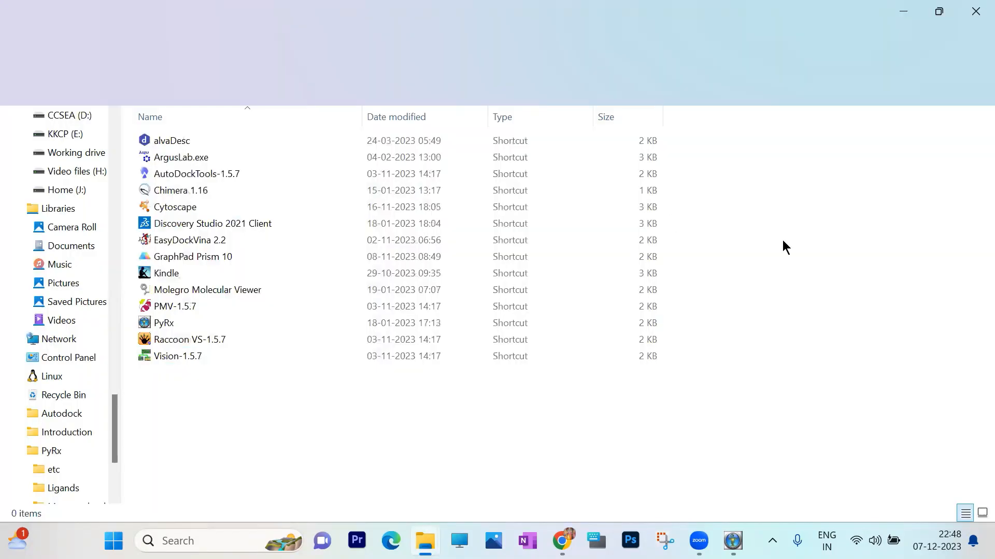
pyautogui.doubleClick(198, 227)
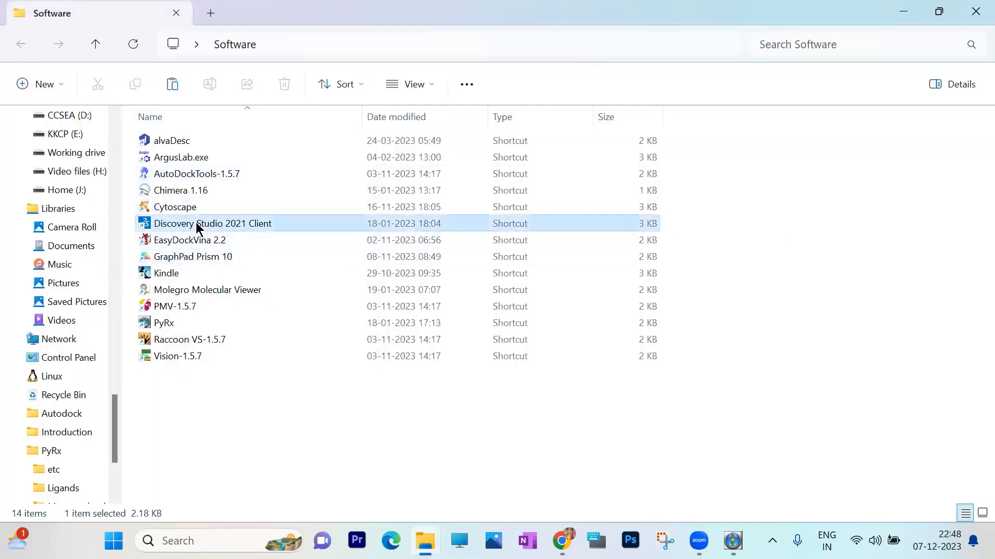
pyautogui.click(972, 11)
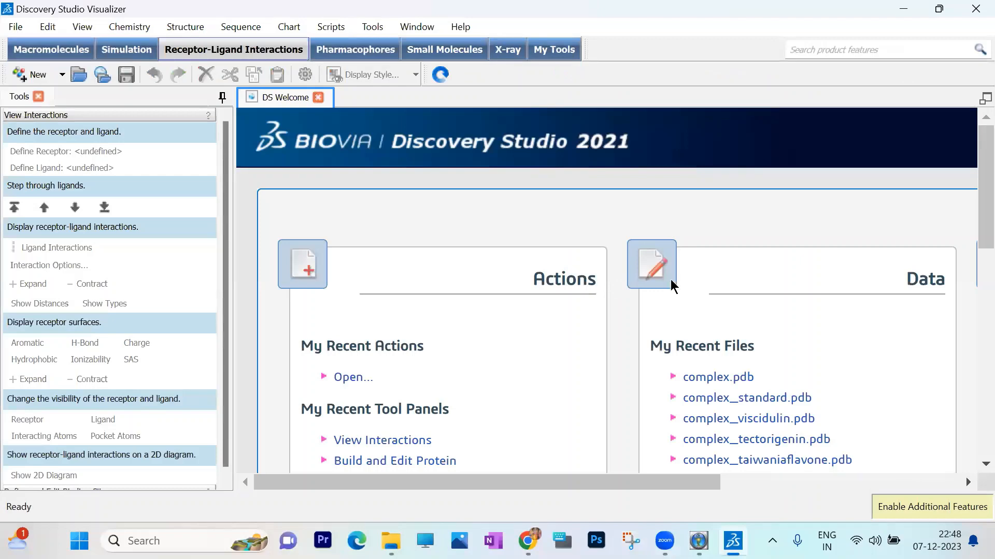
# - Create a new empty Molecule Window in Discovery Studio Visualizer
pyautogui.click(21, 33)
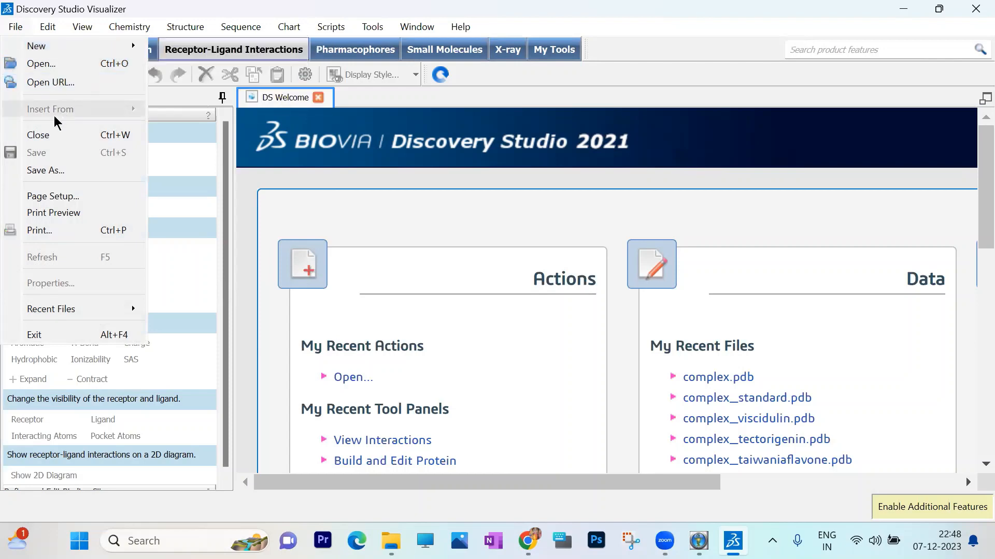
pyautogui.moveTo(45, 27)
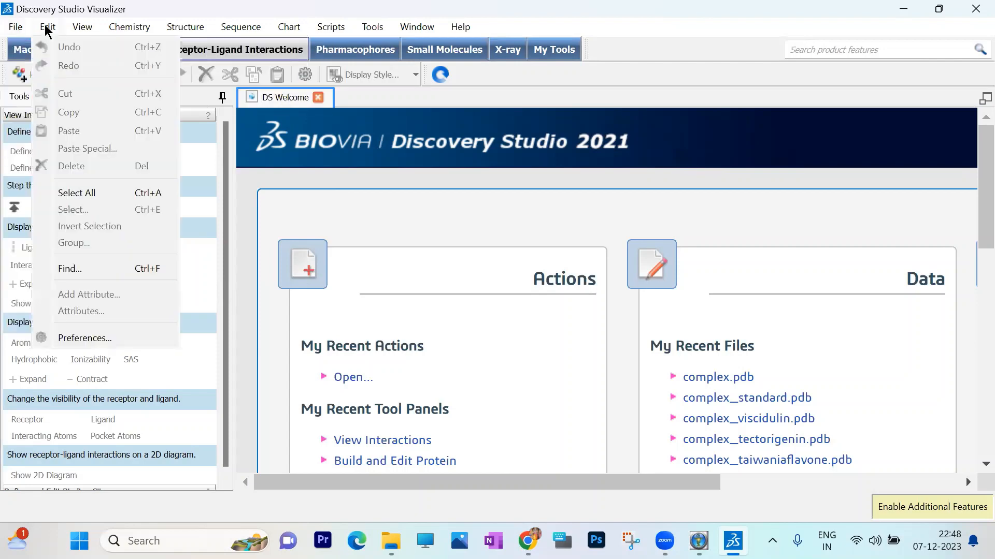
pyautogui.moveTo(12, 27)
pyautogui.moveTo(33, 46)
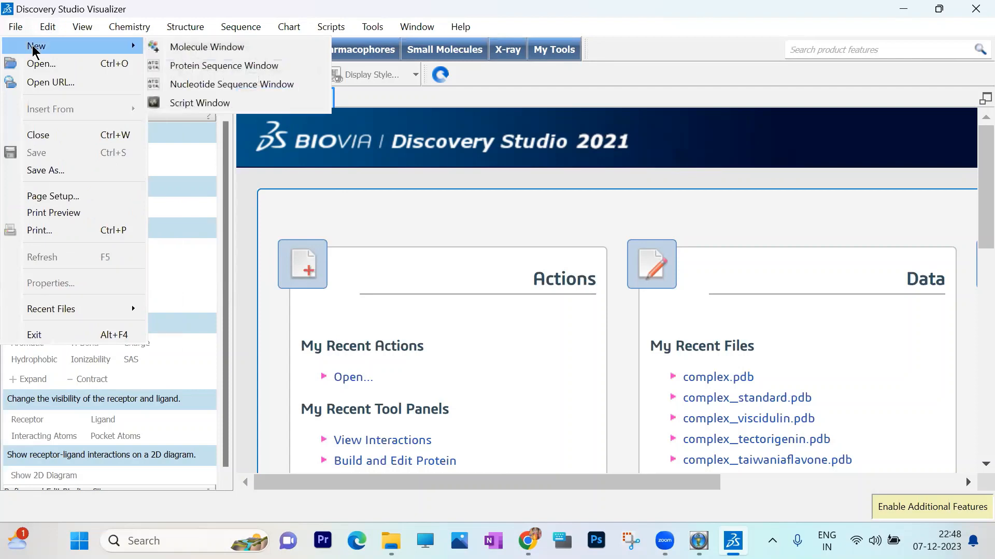
pyautogui.click(183, 51)
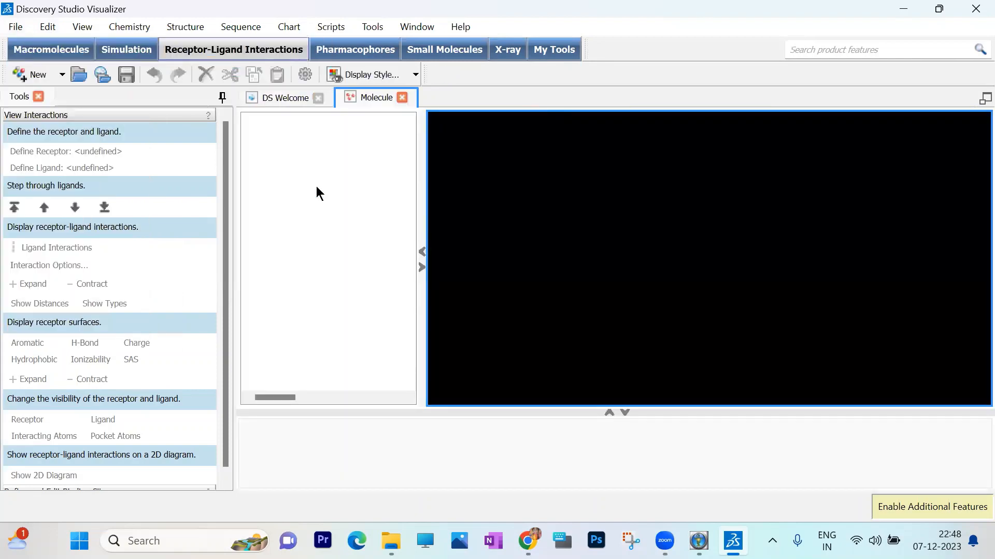
# - Start inserting molecules from files into the empty Molecule window and browse to the desktop's PyRx folder
pyautogui.click(13, 29)
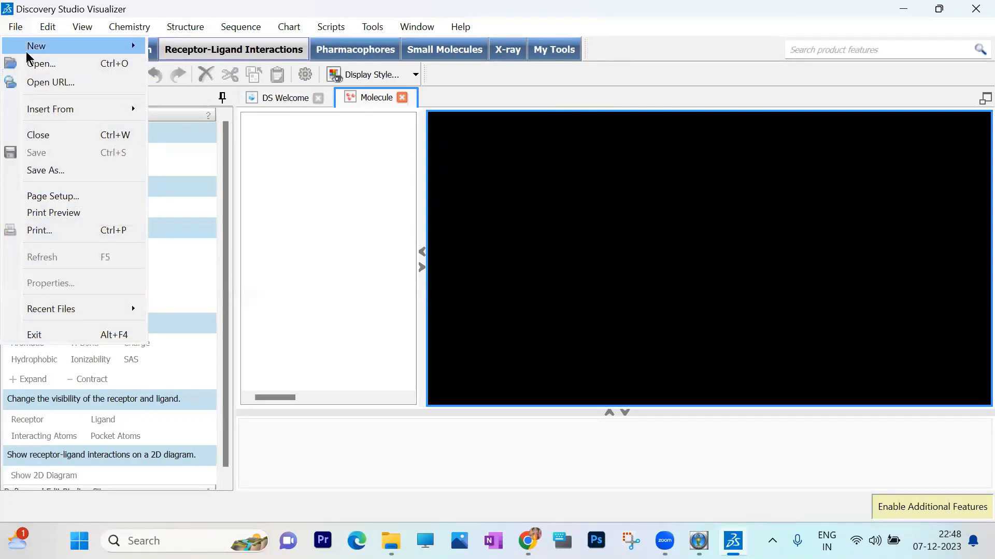
pyautogui.moveTo(60, 110)
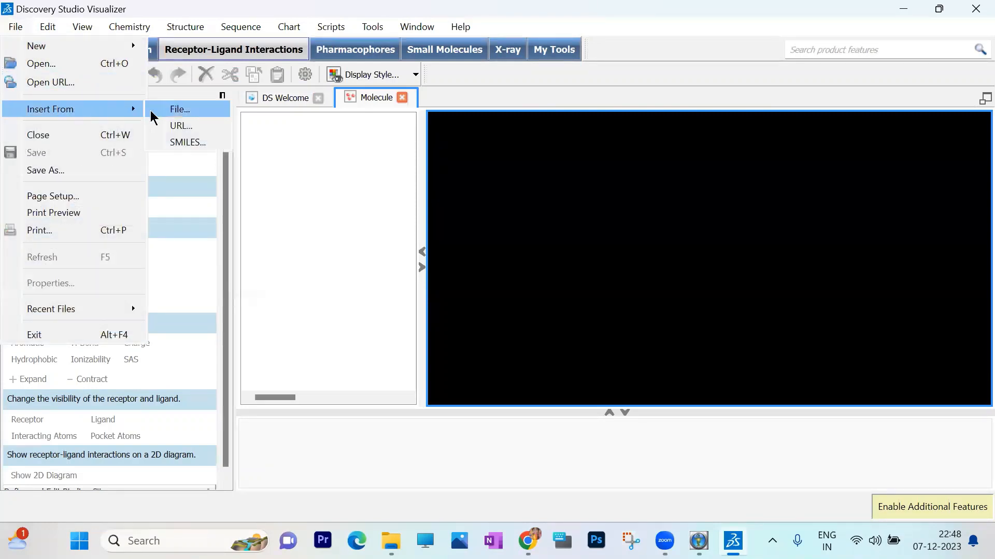
pyautogui.click(20, 29)
pyautogui.click(20, 29)
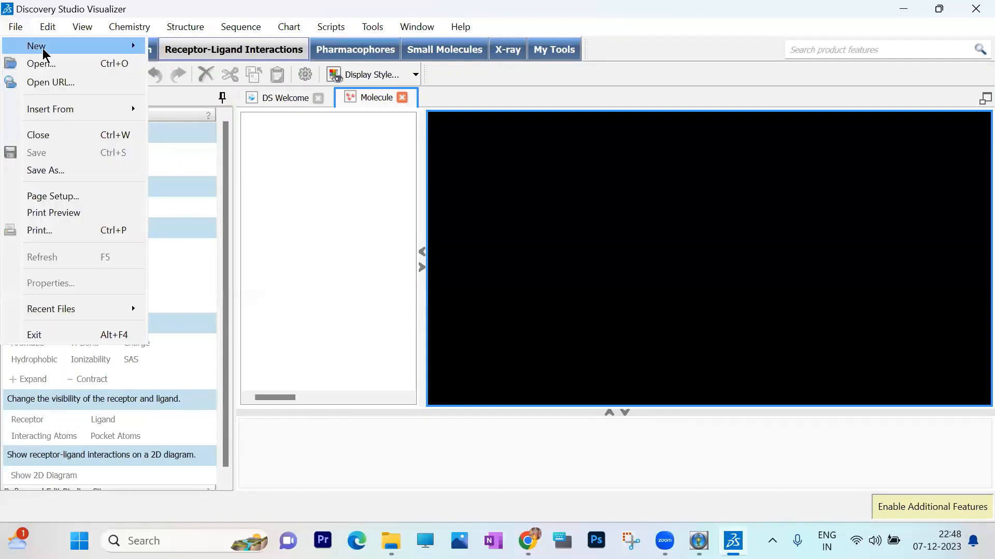
pyautogui.moveTo(117, 52)
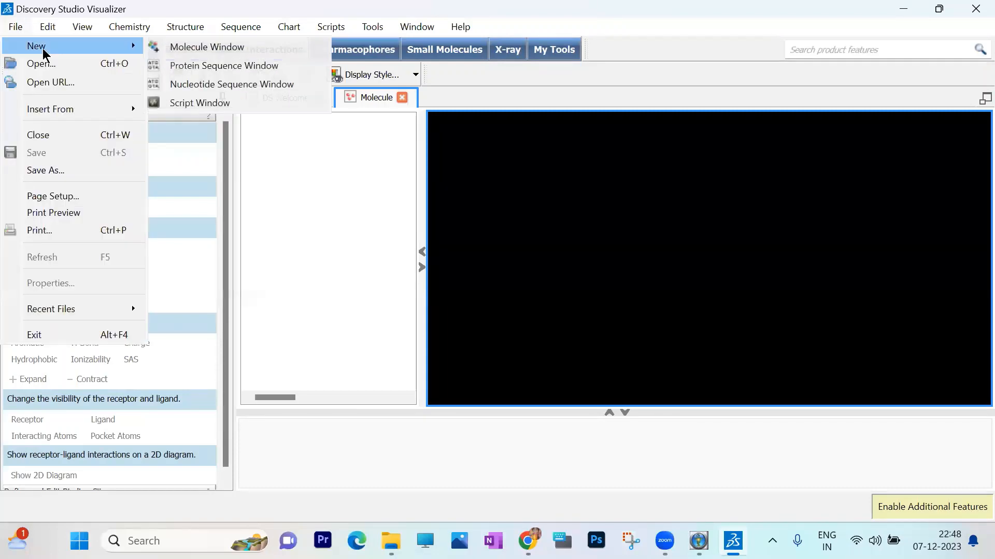
pyautogui.click(20, 29)
pyautogui.click(20, 30)
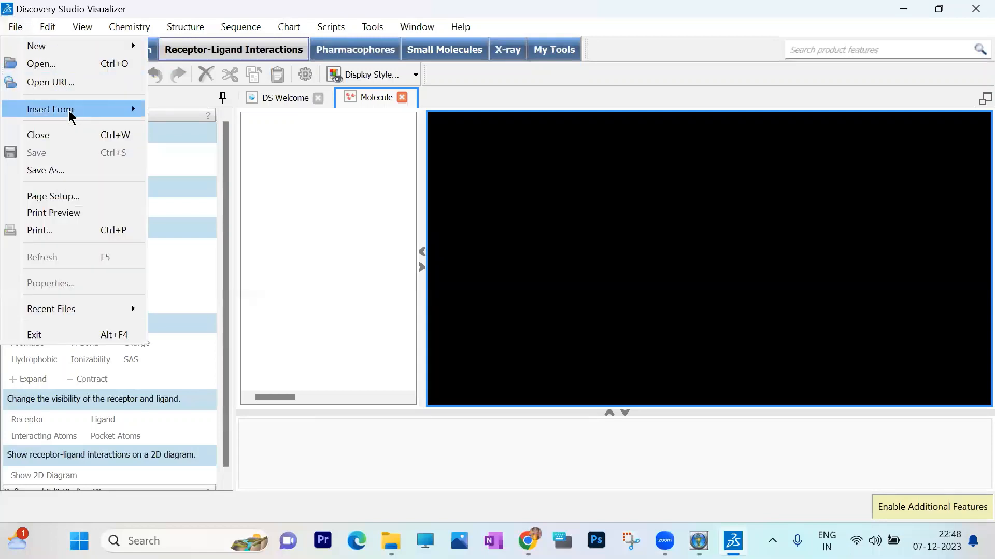
pyautogui.moveTo(69, 109)
pyautogui.click(177, 110)
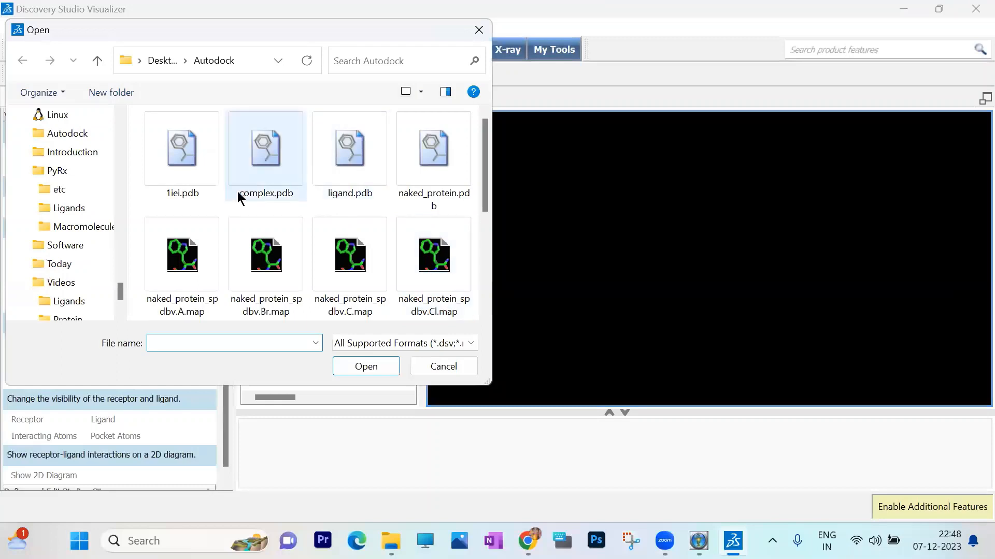
pyautogui.click(98, 61)
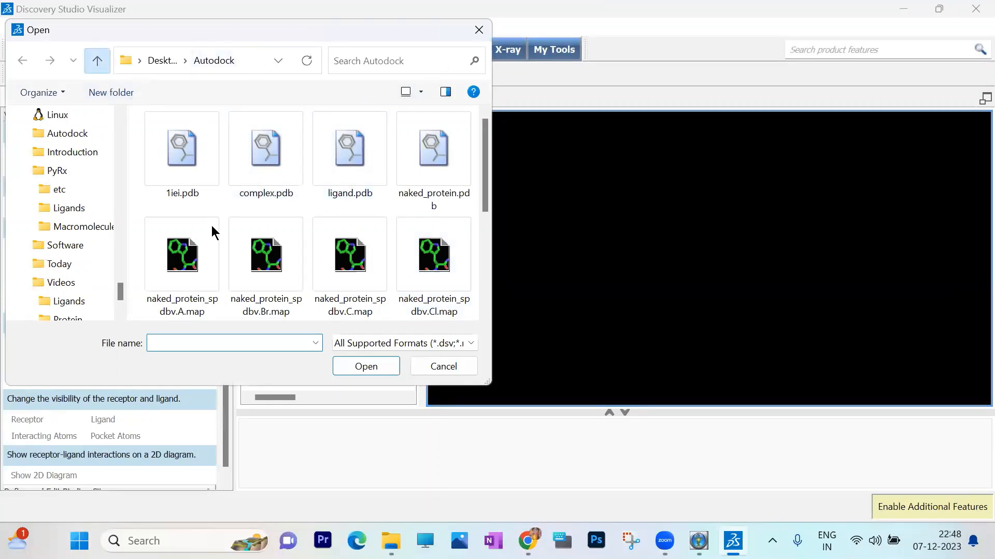
pyautogui.click(372, 162)
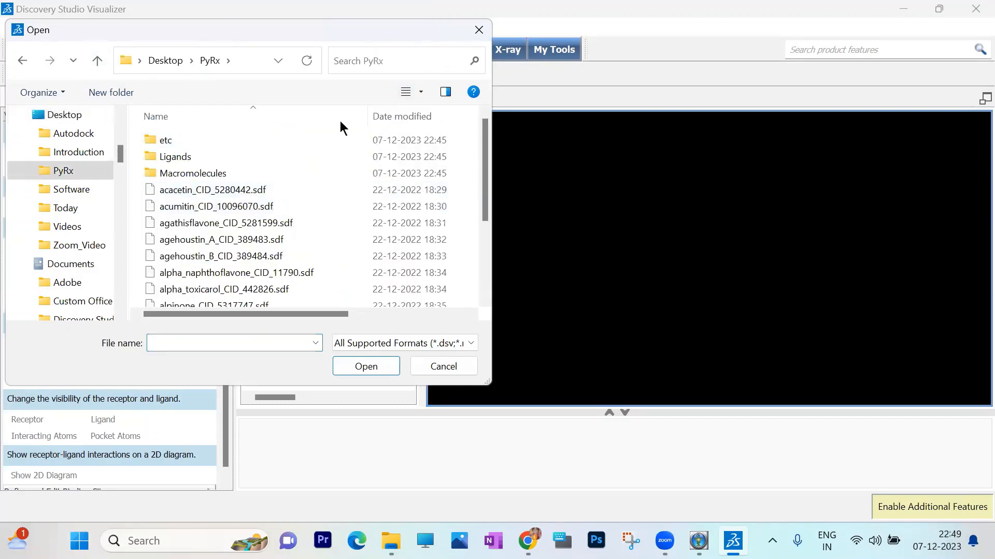
# - Insert all the SDF files from acacetin_CID_5280442.sdf through ligand_CID_5724.sdf, leaving out naked_protein_spdbv.pdb
pyautogui.click(202, 188)
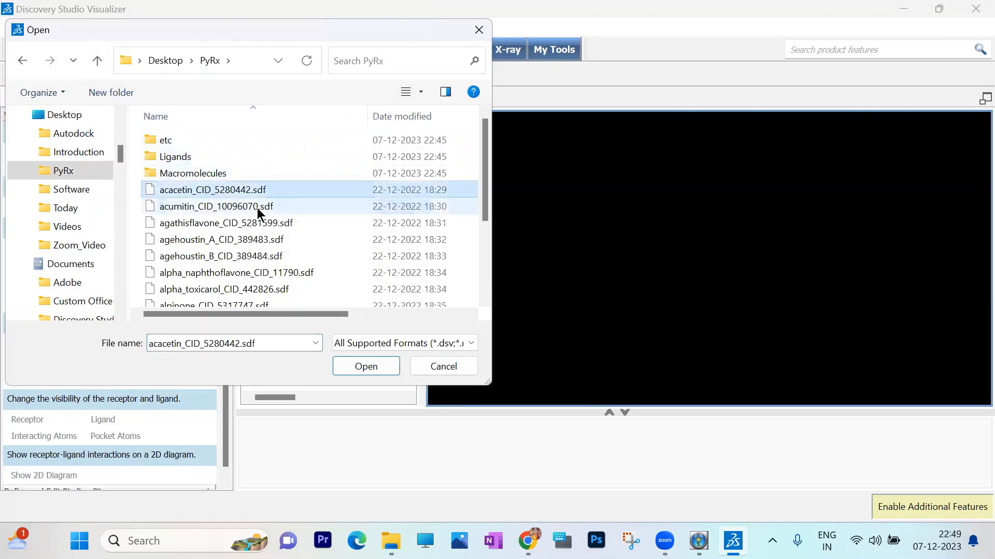
pyautogui.scroll(-3, 236, 213)
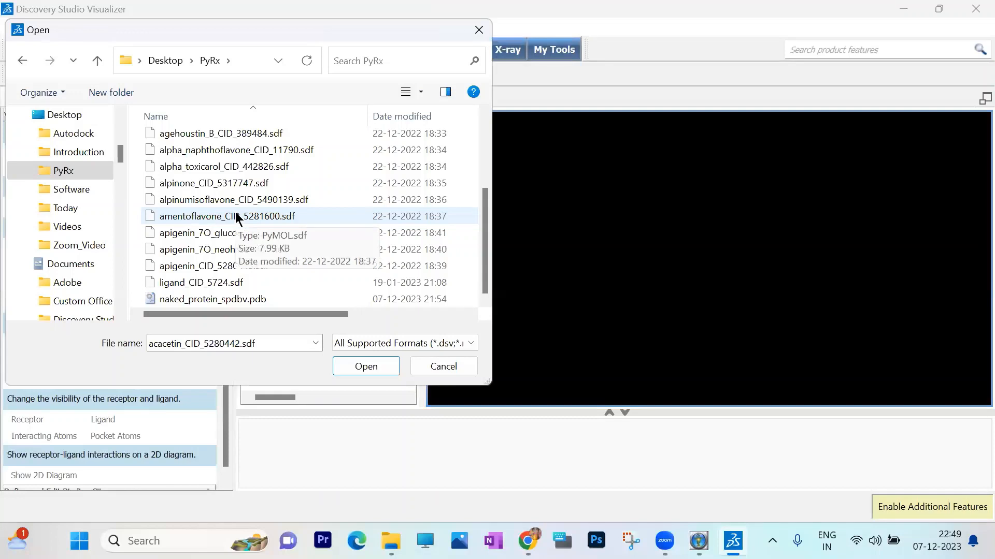
pyautogui.keyDown('shift'); pyautogui.click(210, 282); pyautogui.keyUp('shift')
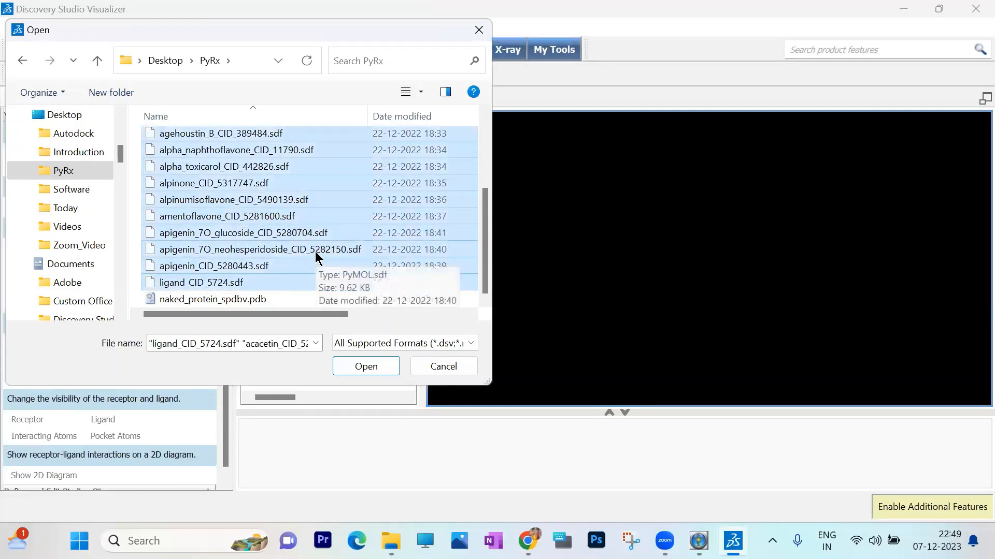
pyautogui.click(361, 363)
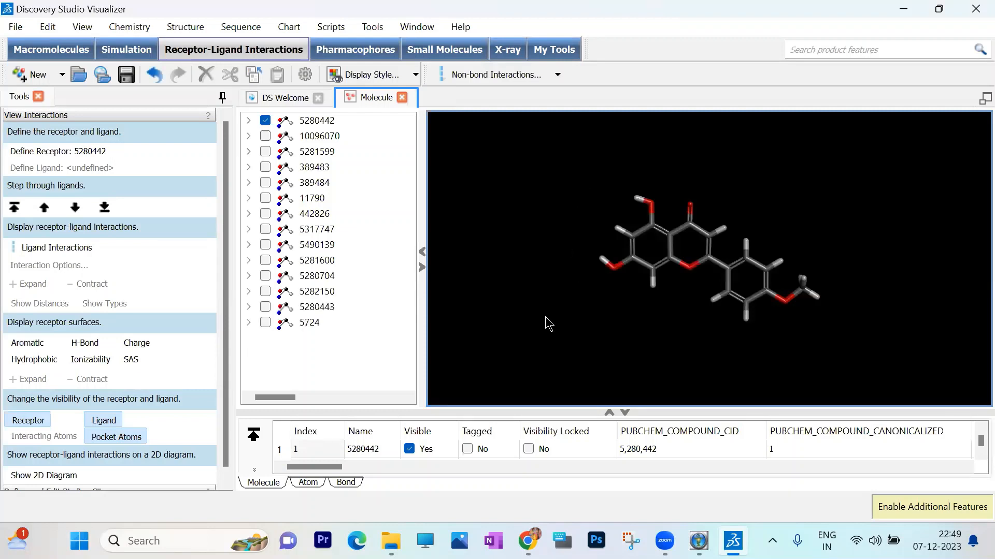
# - Make all the inserted ligands visible together, from 10096070 down to 5724 in the molecule hierarchy
pyautogui.click(265, 136)
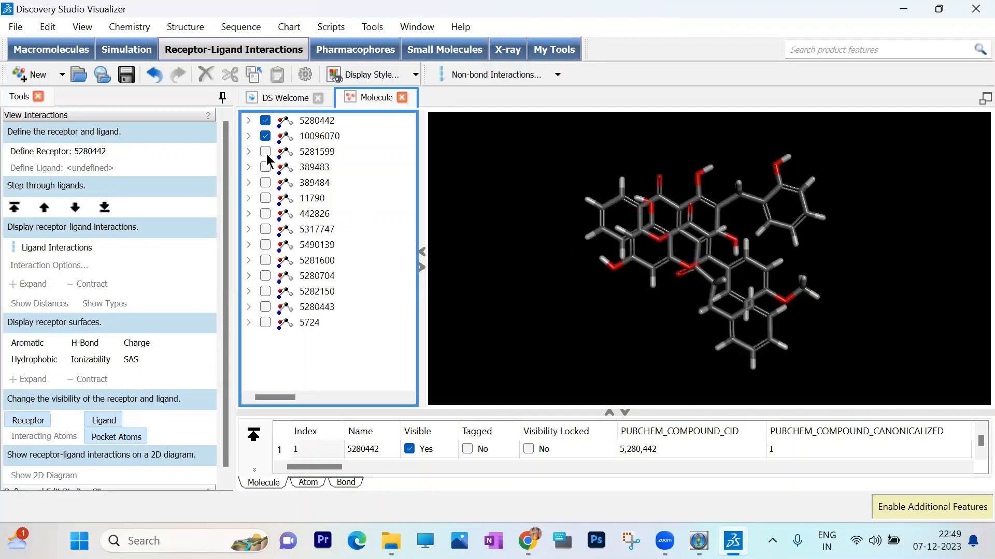
pyautogui.click(265, 151)
pyautogui.click(264, 164)
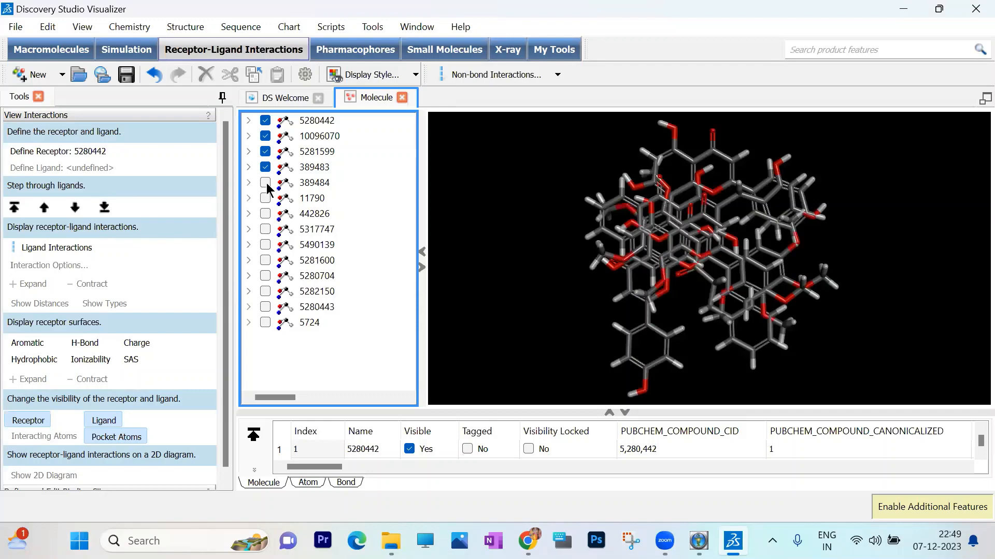
pyautogui.click(265, 183)
pyautogui.click(266, 198)
pyautogui.click(265, 213)
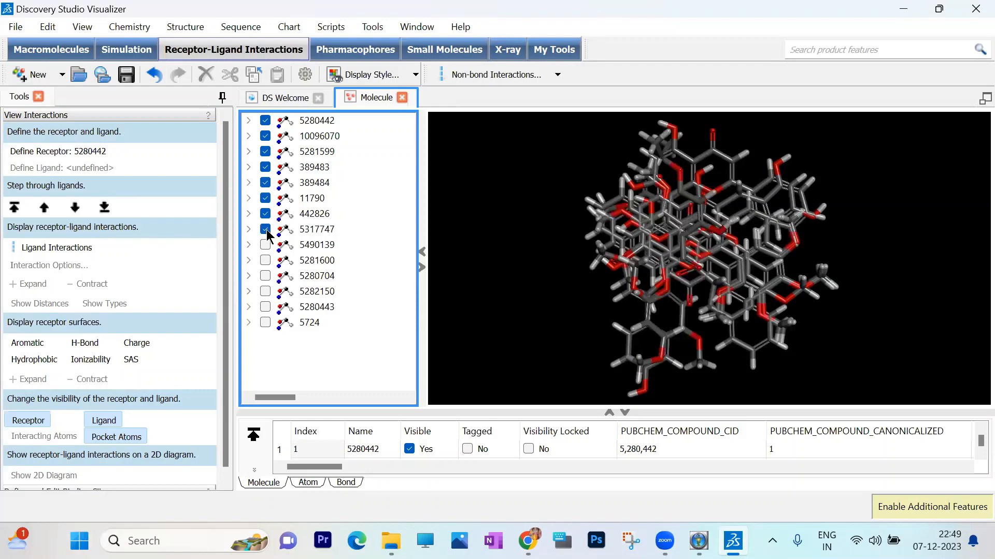
pyautogui.click(266, 246)
pyautogui.click(265, 259)
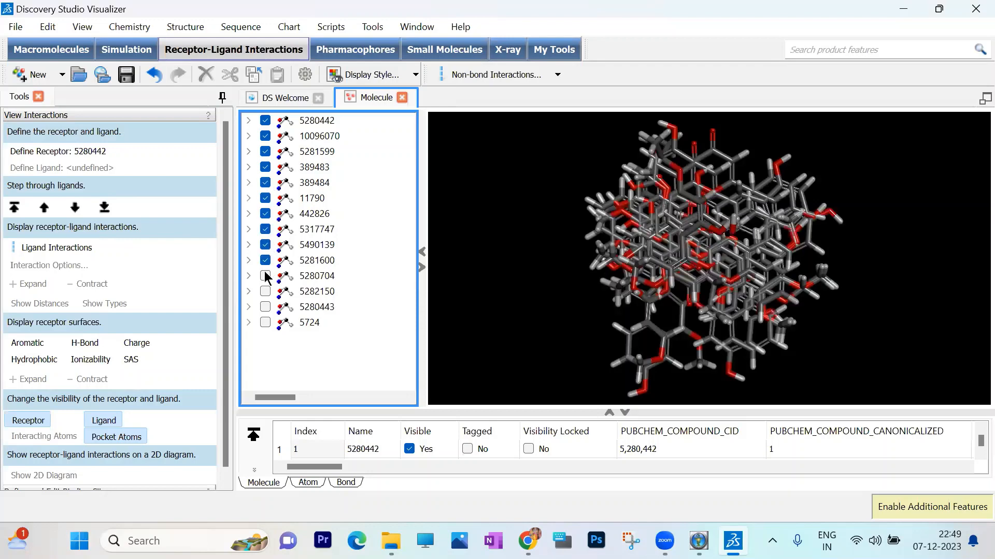
pyautogui.click(265, 291)
pyautogui.click(266, 307)
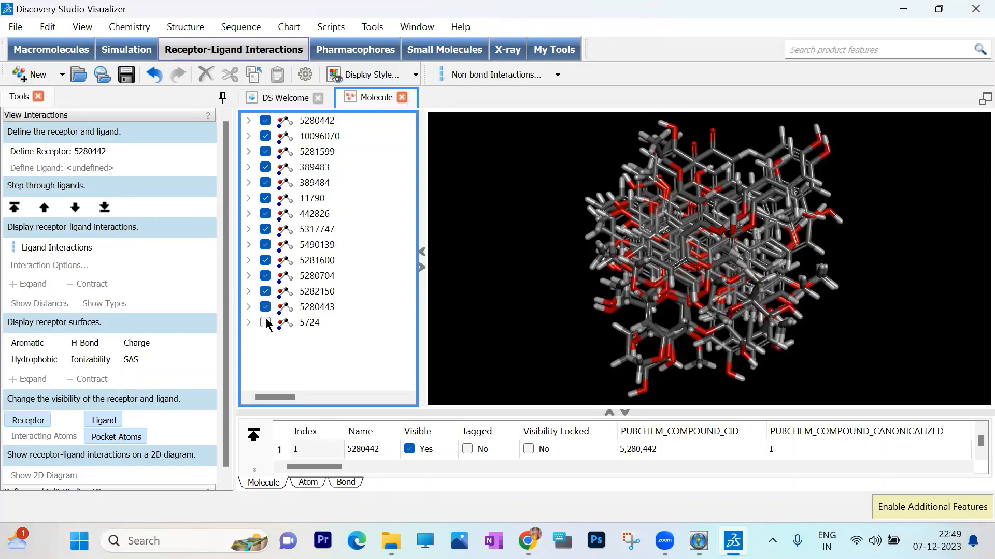
pyautogui.click(266, 322)
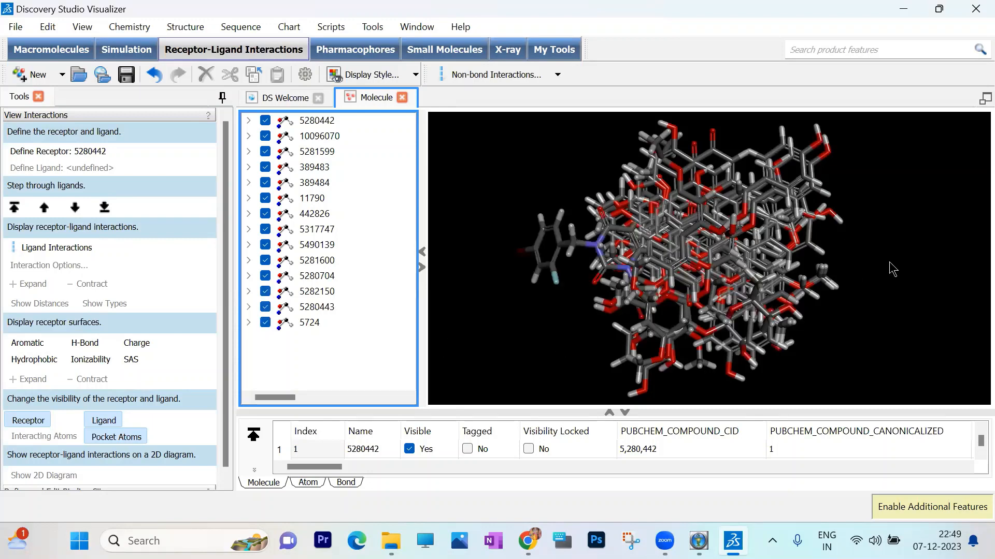
# - Save the combined ligands in the desktop's PyRx folder as ligands_cluster.sdf, using the MDL MOL/SD file format
pyautogui.press('Down')
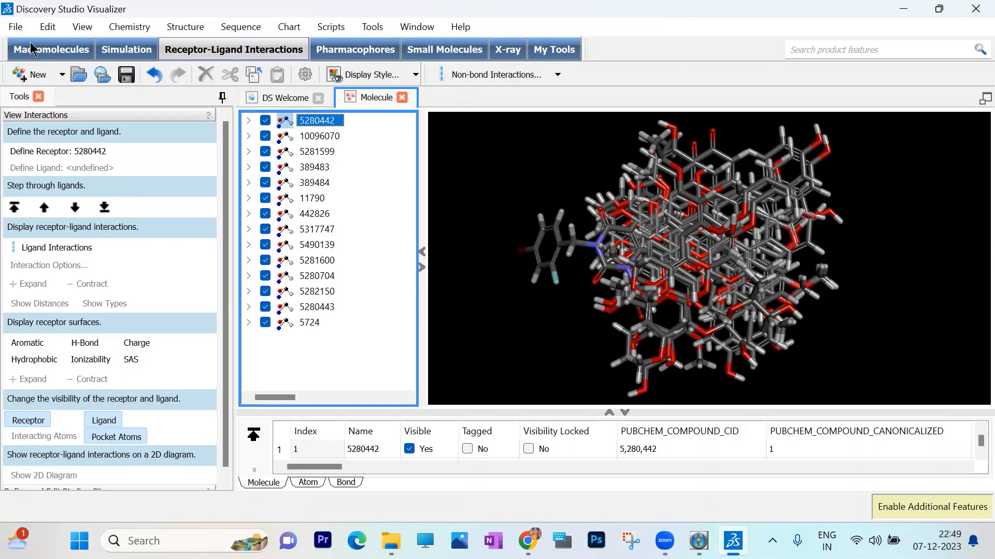
pyautogui.click(16, 28)
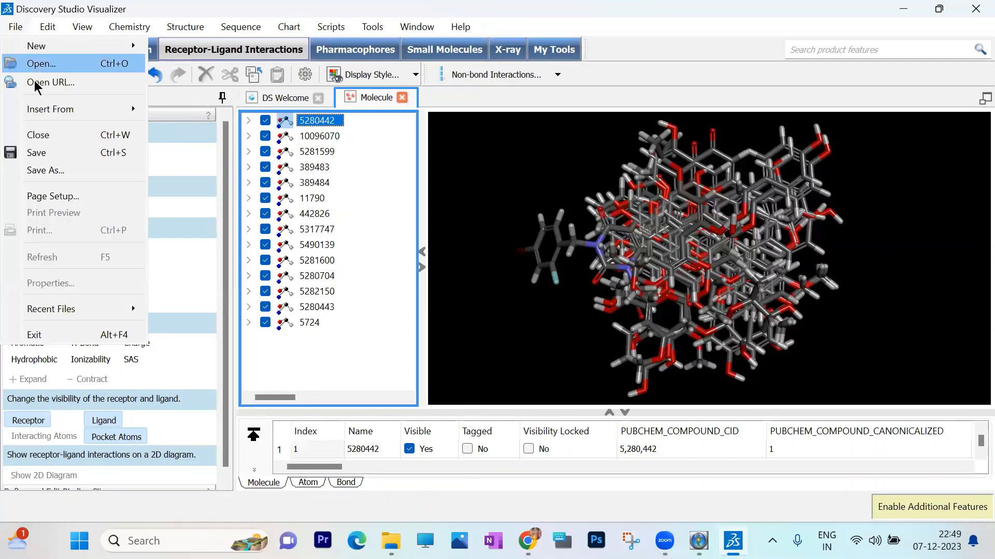
pyautogui.click(72, 171)
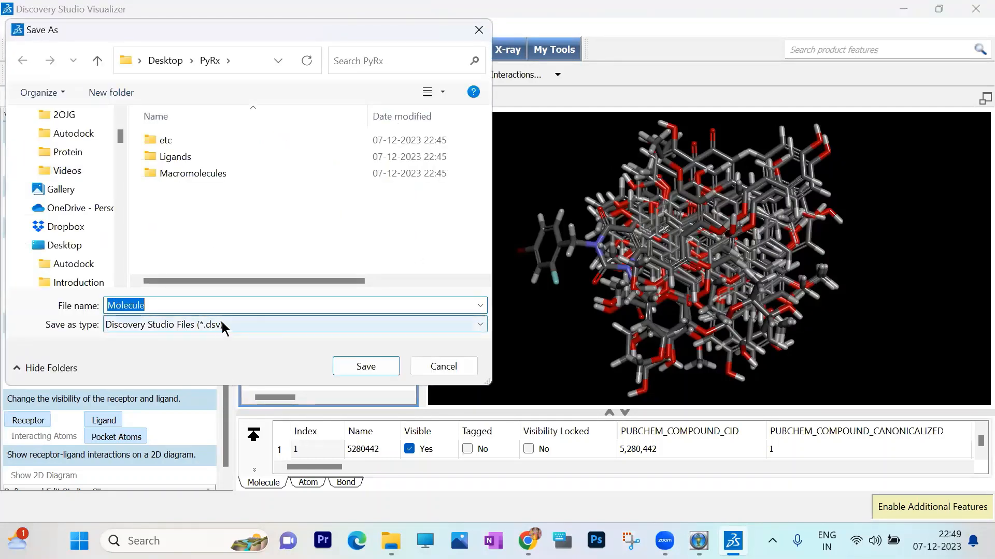
pyautogui.click(223, 325)
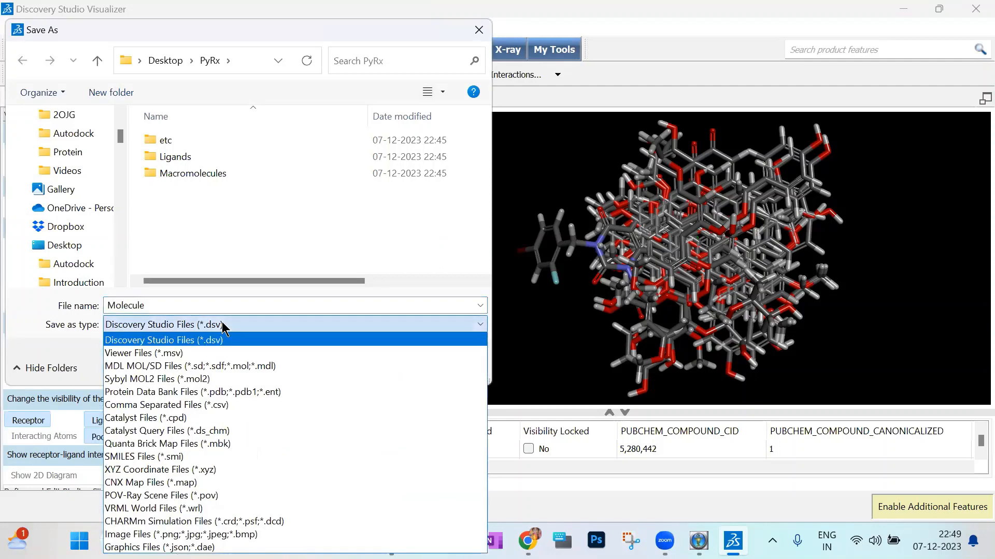
pyautogui.click(228, 365)
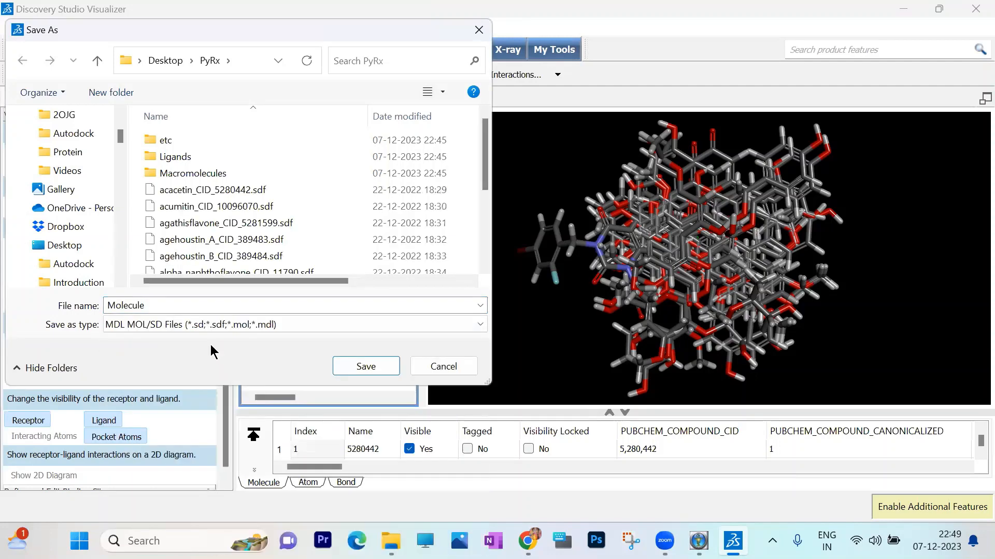
pyautogui.doubleClick(157, 306)
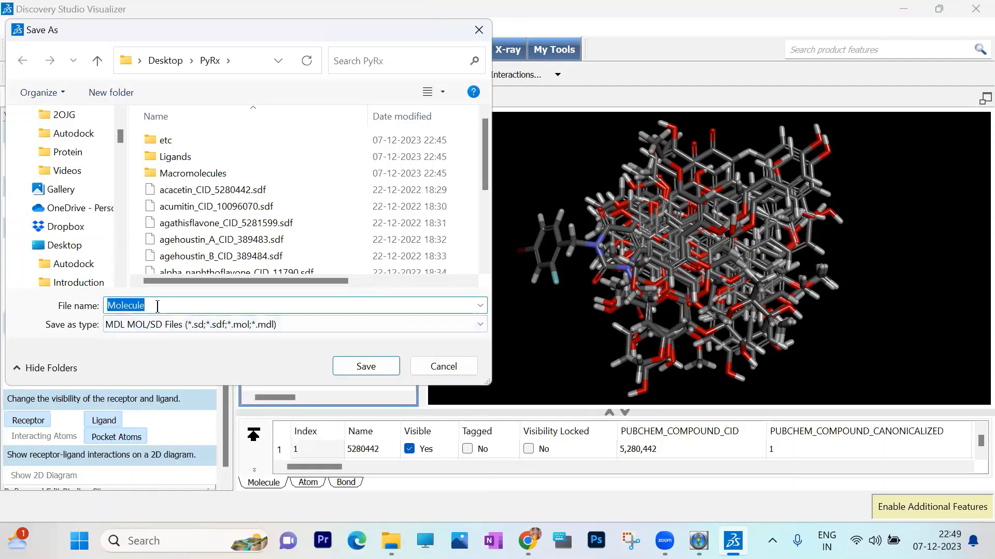
pyautogui.write('li')
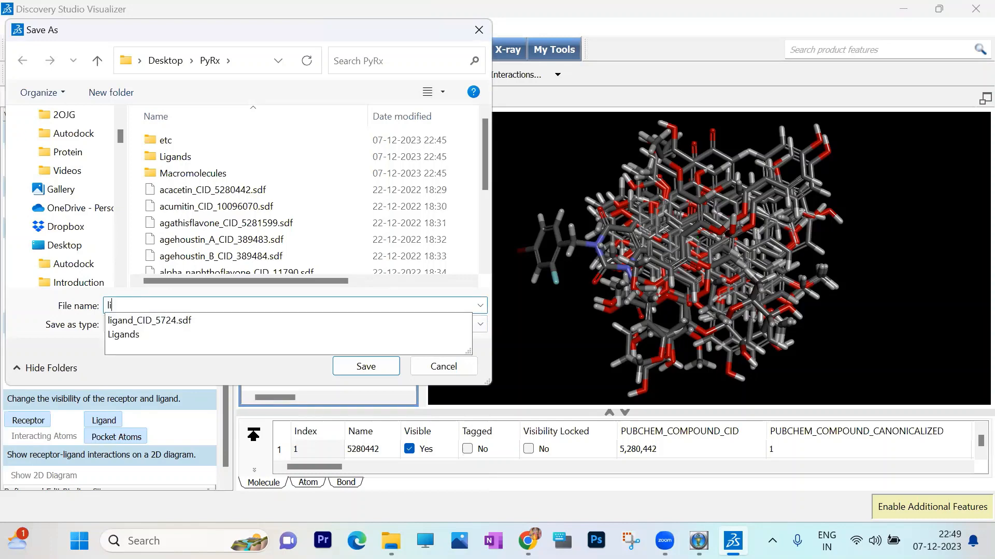
pyautogui.write('gands_')
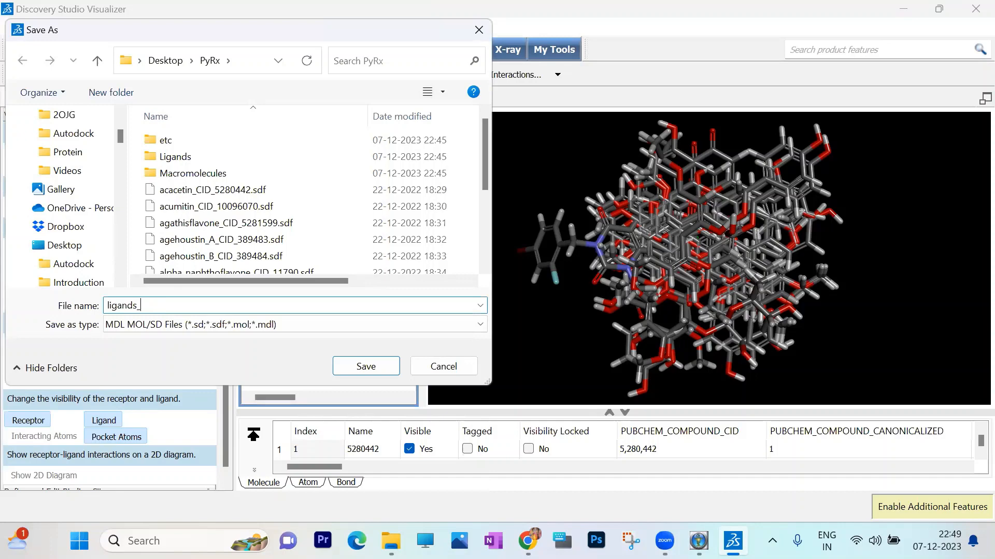
pyautogui.write('cluster.sdf')
pyautogui.click(384, 367)
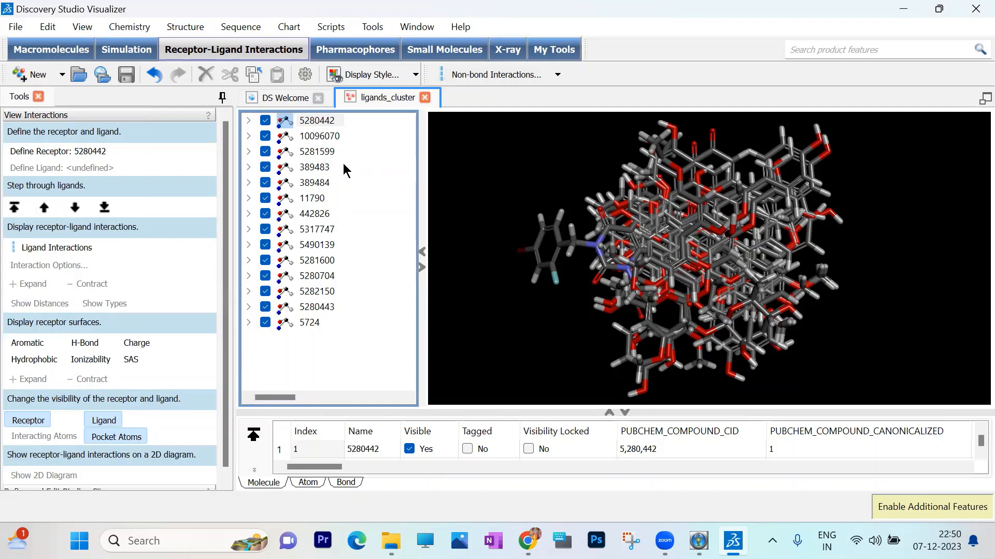
# - Close Discovery Studio Visualizer, check the PyRx folder for ligands_cluster.sdf, and minimise the folder window
pyautogui.click(972, 13)
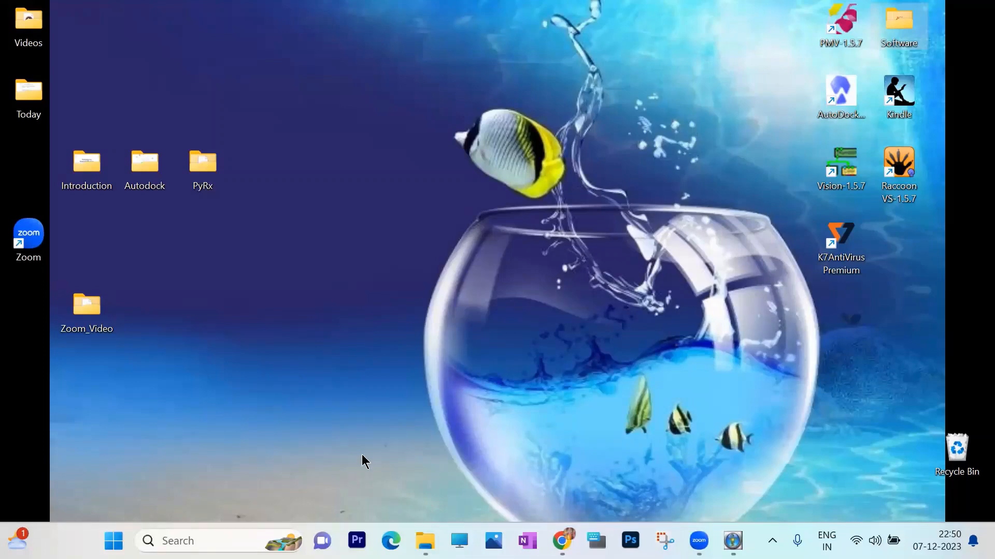
pyautogui.click(424, 541)
pyautogui.click(739, 455)
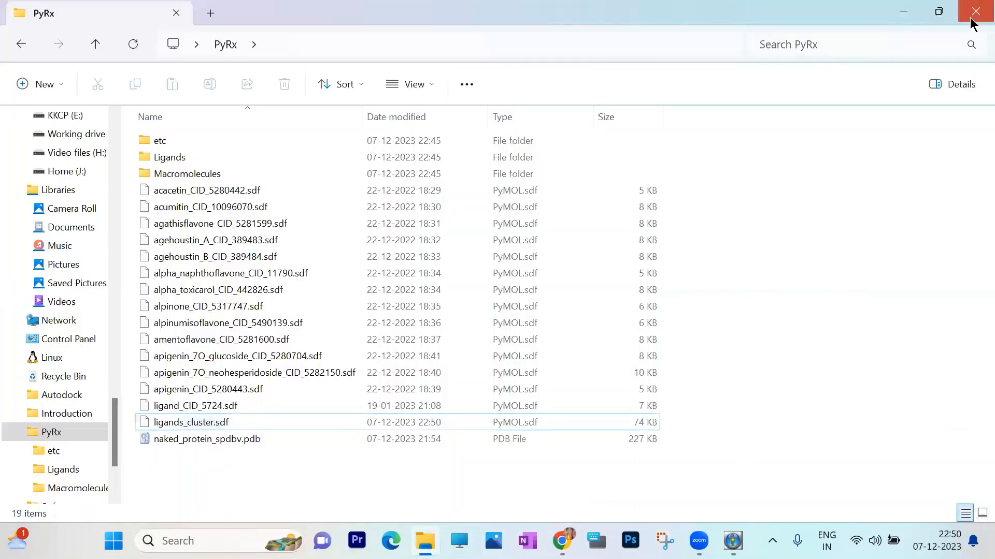
pyautogui.click(904, 11)
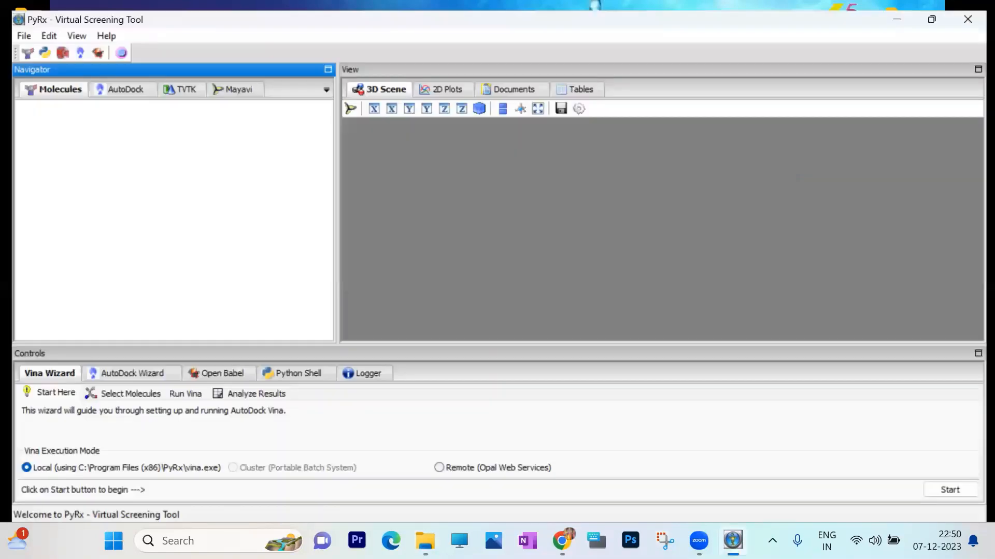
# - Switch to PyRx and import ligands_cluster.sdf from the desktop's PyRx folder as a Chemical Table File - SDF
pyautogui.click(732, 540)
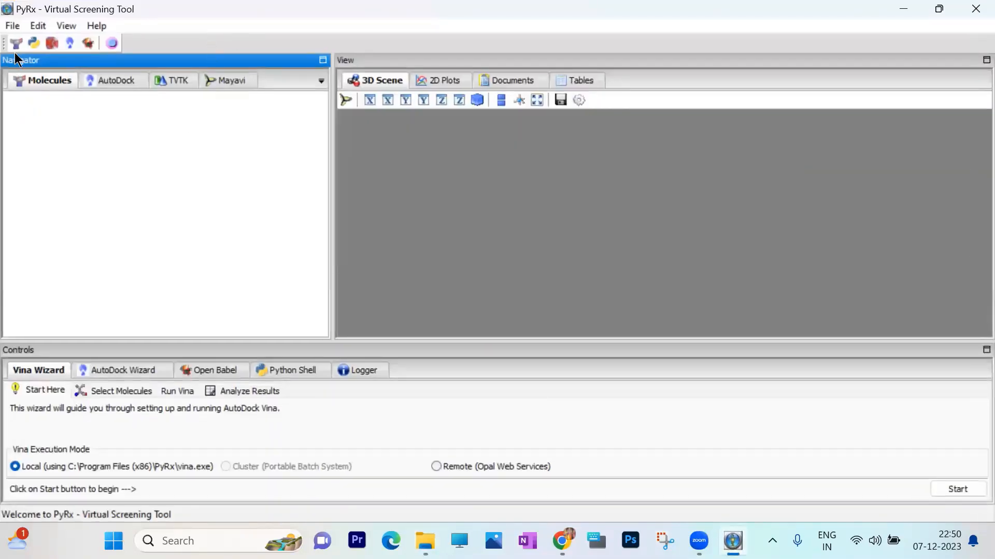
pyautogui.click(10, 27)
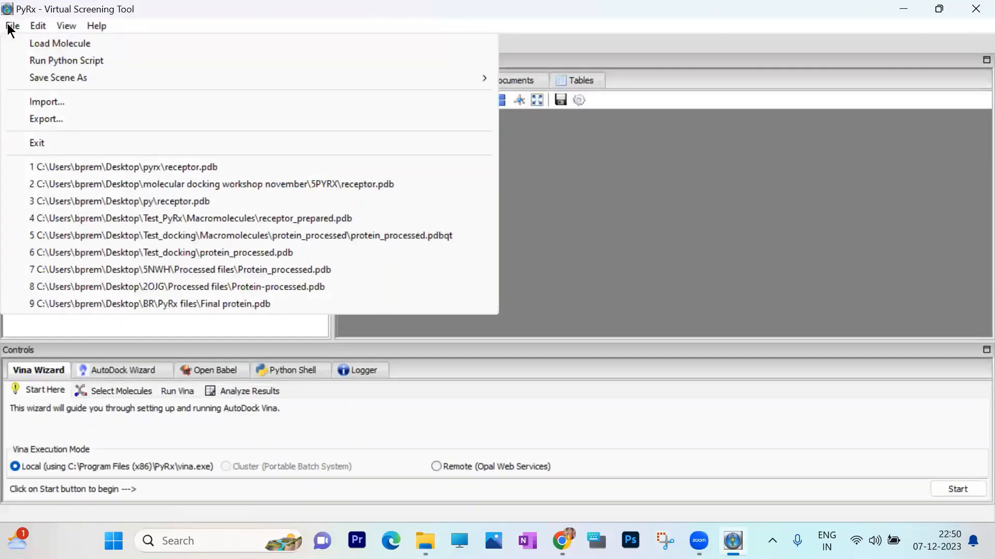
pyautogui.click(36, 102)
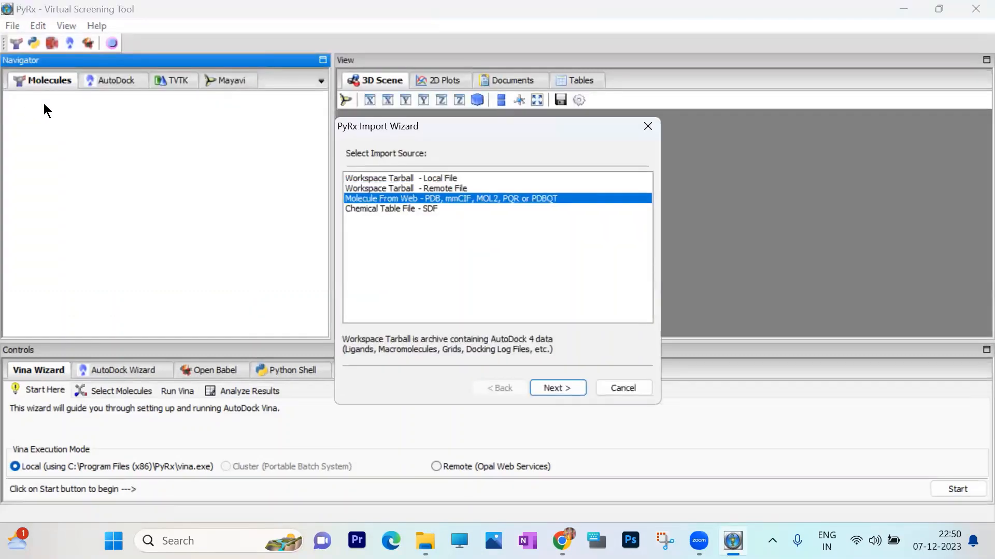
pyautogui.click(425, 207)
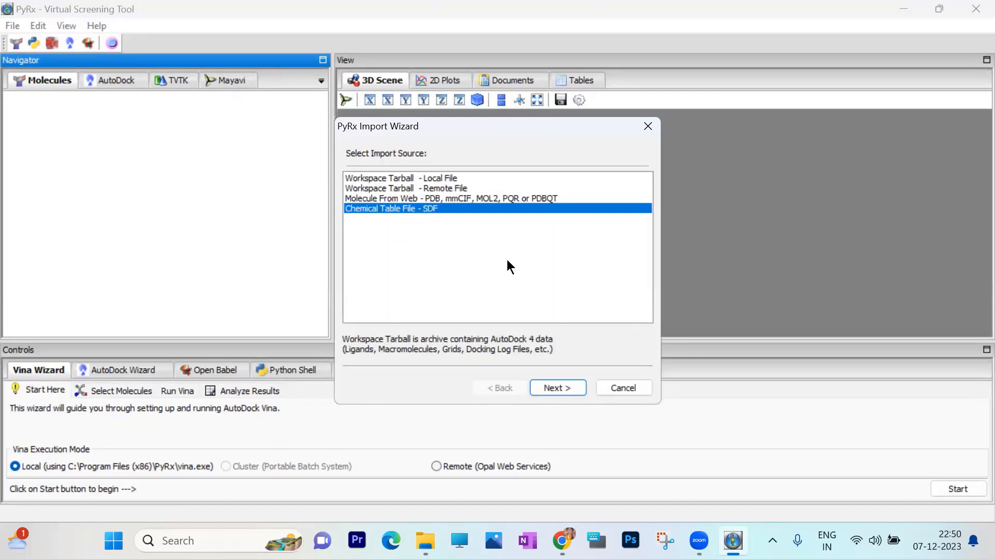
pyautogui.click(557, 388)
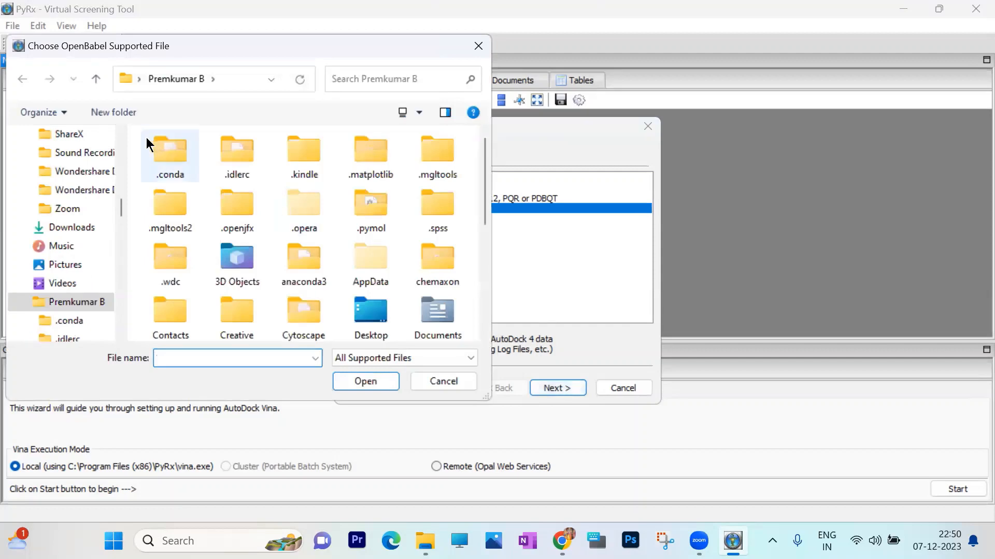
pyautogui.moveTo(120, 205); pyautogui.dragTo(122, 138)
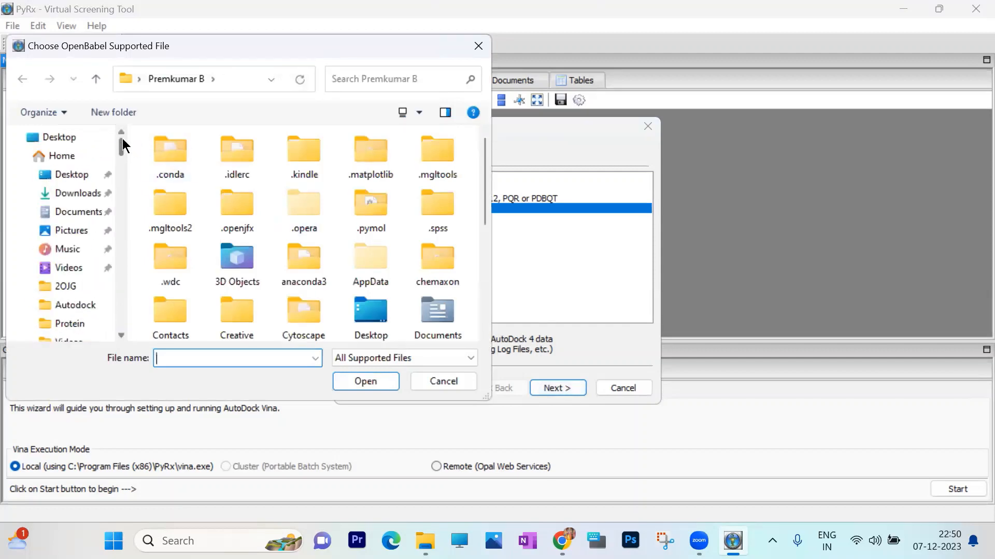
pyautogui.click(82, 134)
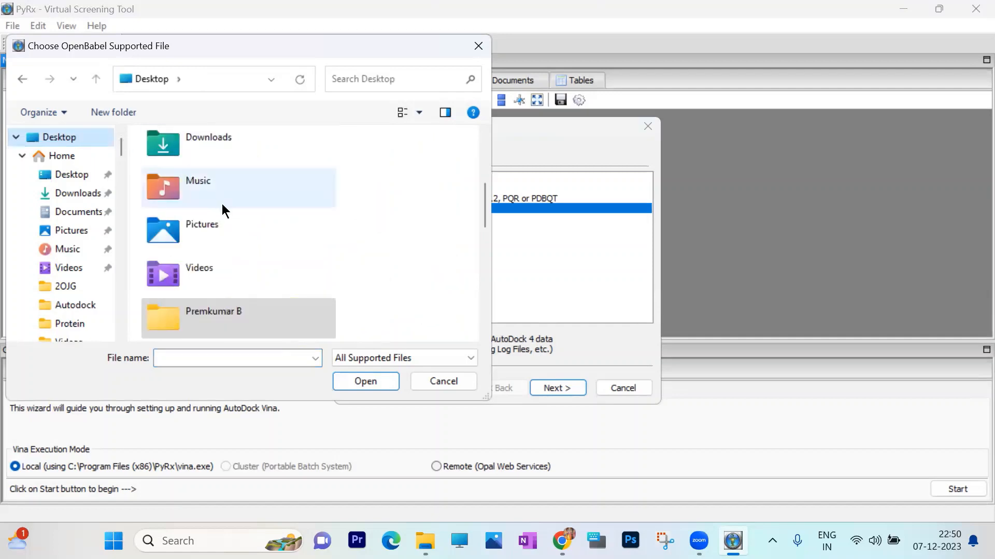
pyautogui.scroll(-10, 223, 208)
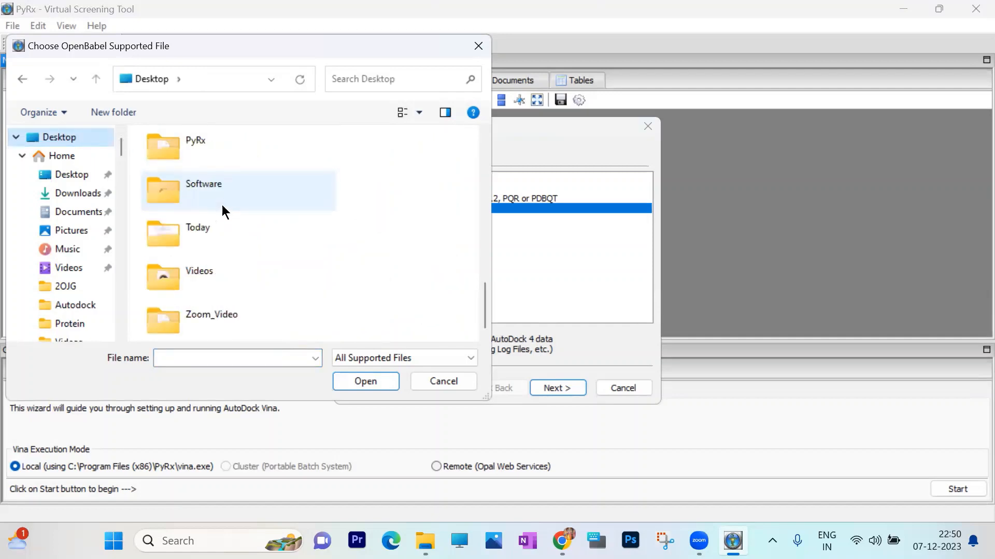
pyautogui.click(192, 150)
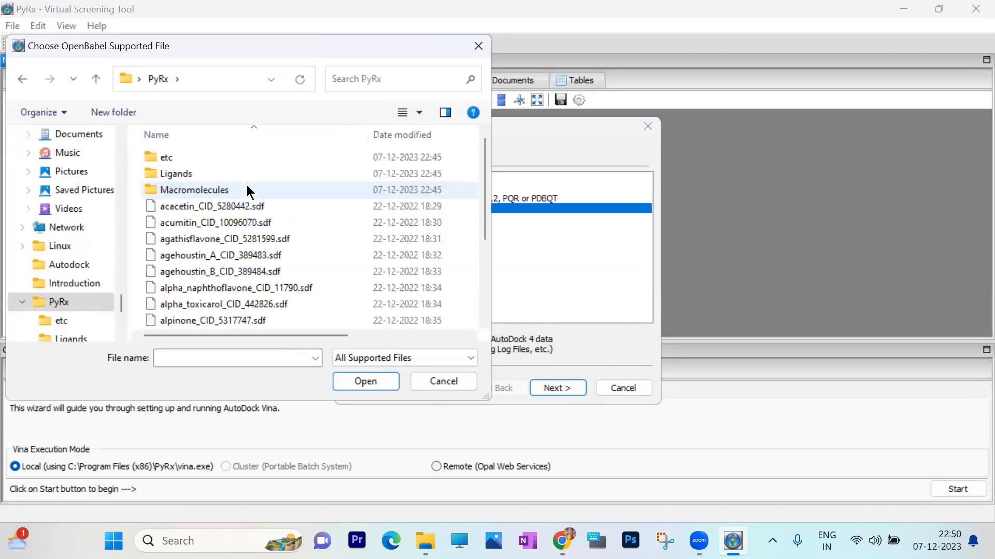
pyautogui.scroll(-3, 253, 239)
pyautogui.click(225, 303)
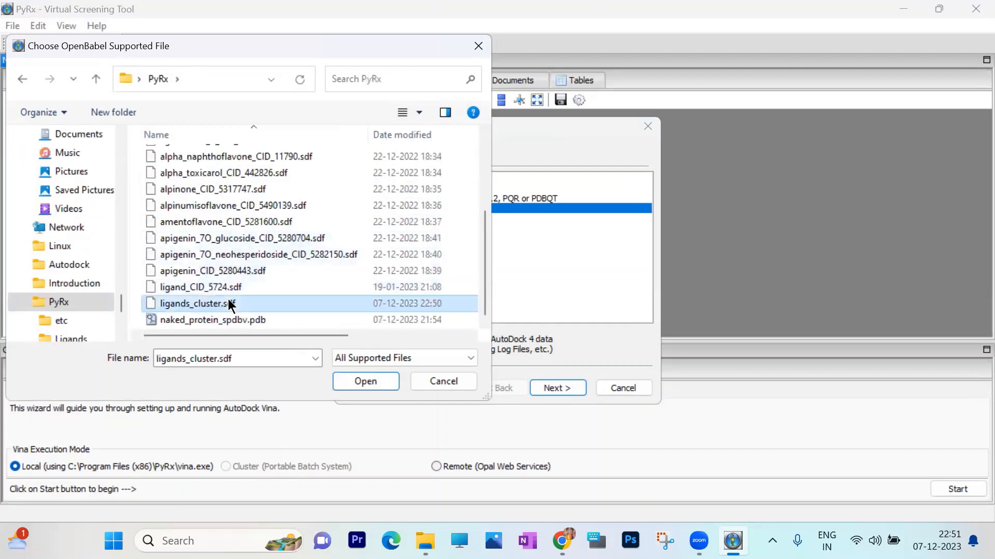
pyautogui.click(359, 377)
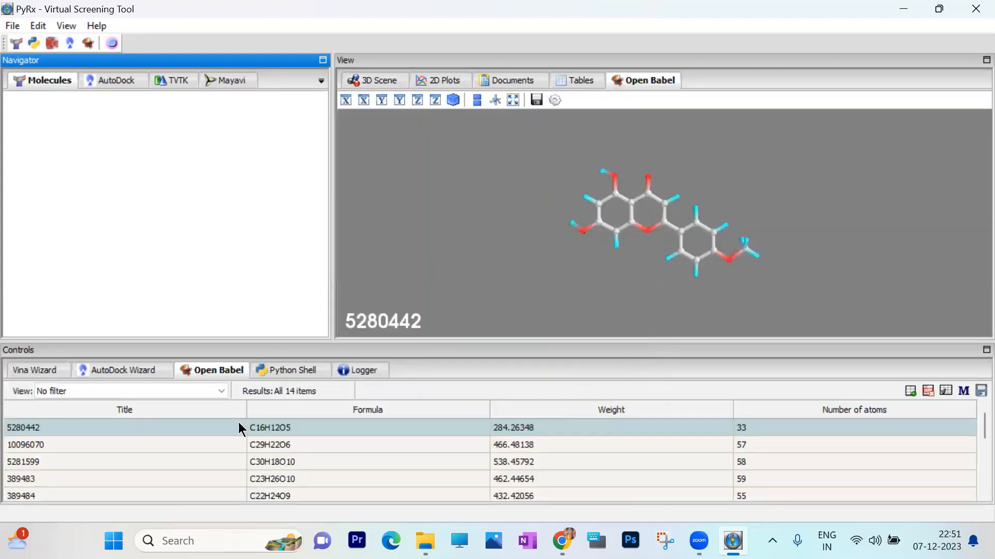
# - Energy-minimise all the imported ligands in Open Babel and convert all of them to AutoDock Ligand (pdbqt) format
pyautogui.scroll(-1, 204, 434)
pyautogui.scroll(-1, 215, 471)
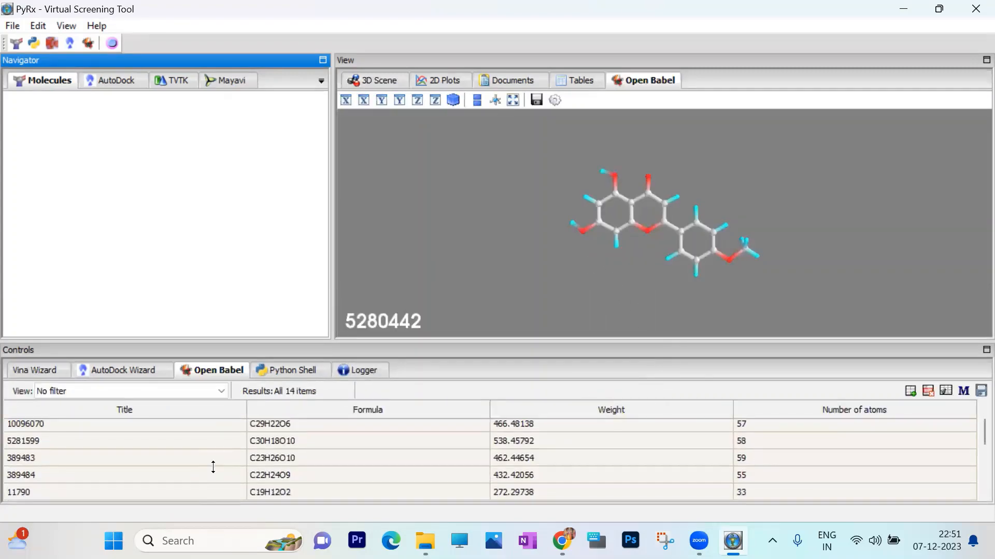
pyautogui.scroll(1, 213, 467)
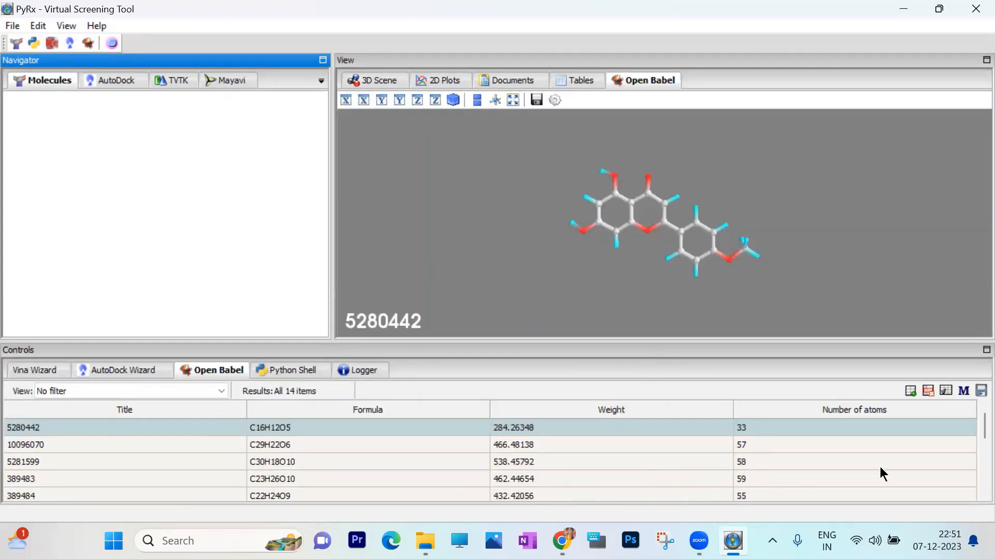
pyautogui.scroll(-1, 503, 456)
pyautogui.scroll(1, 482, 452)
pyautogui.rightClick(383, 427)
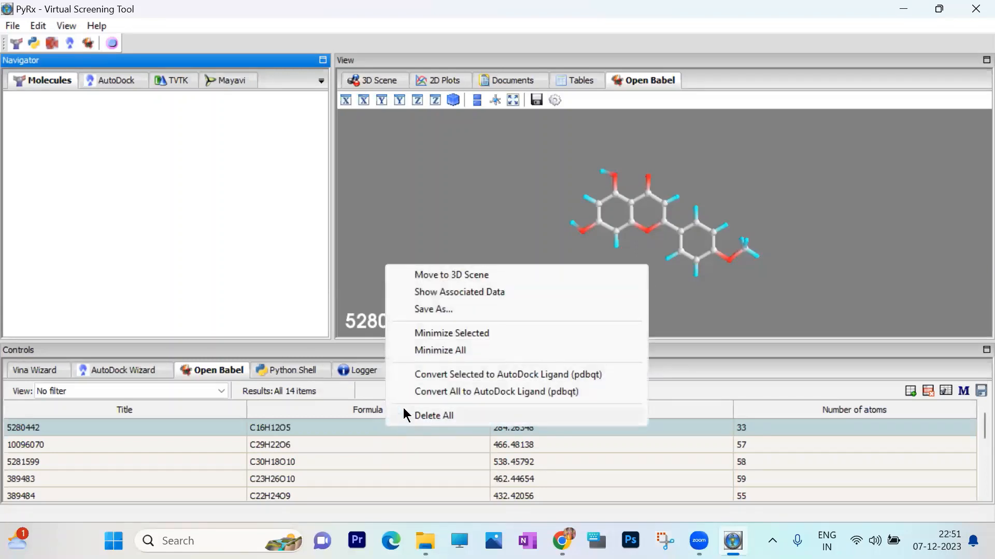
pyautogui.click(456, 350)
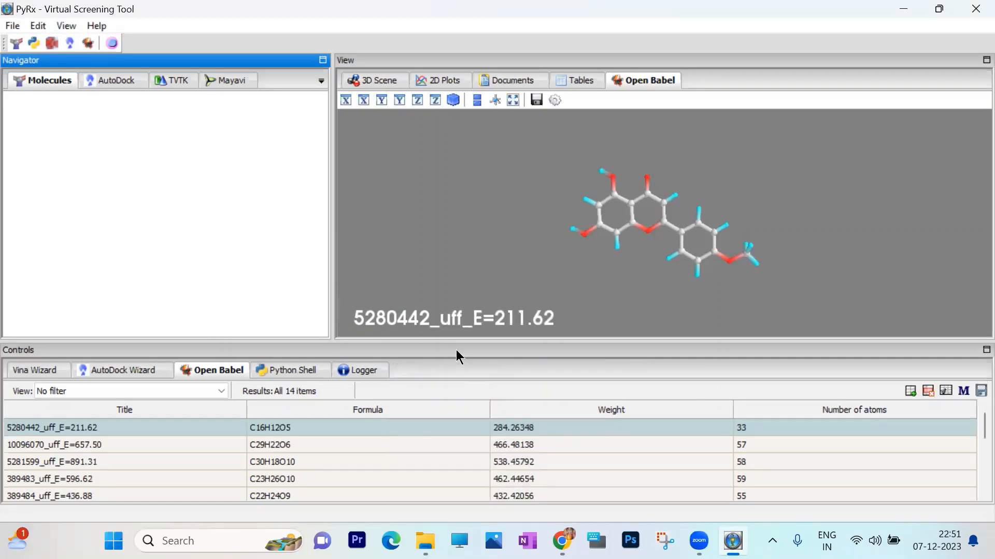
pyautogui.rightClick(403, 428)
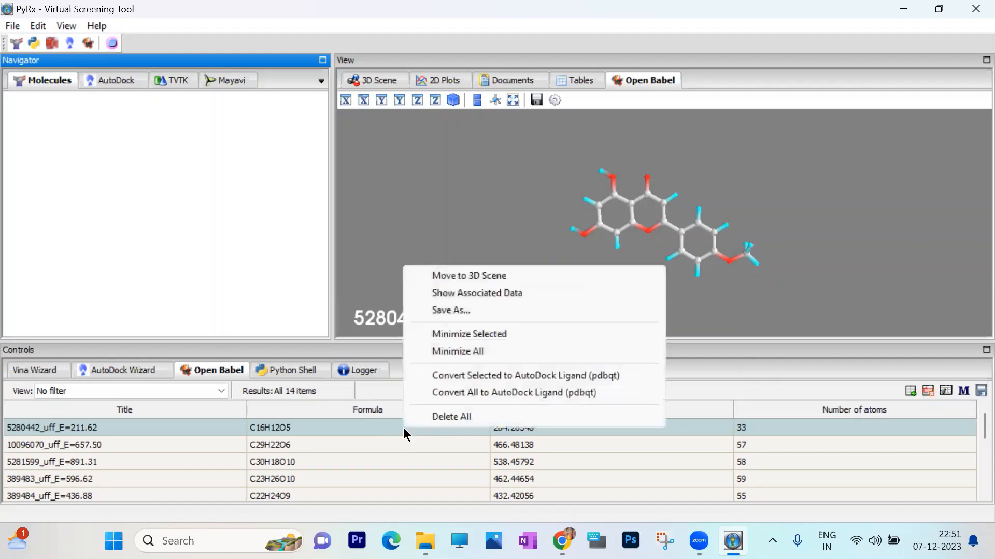
pyautogui.click(482, 392)
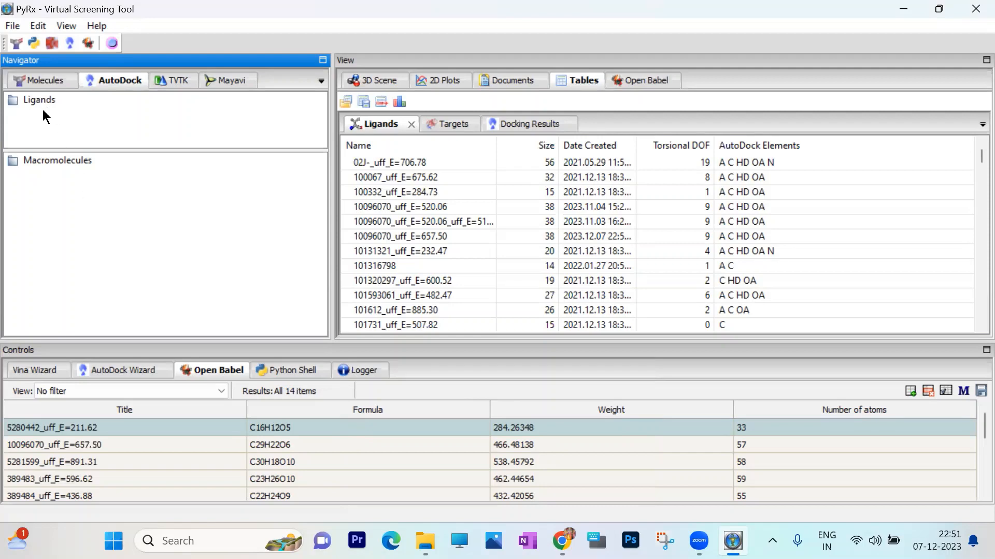
# - Load the protein molecule naked_protein_spdbv.pdb from the desktop's PyRx folder
pyautogui.click(11, 26)
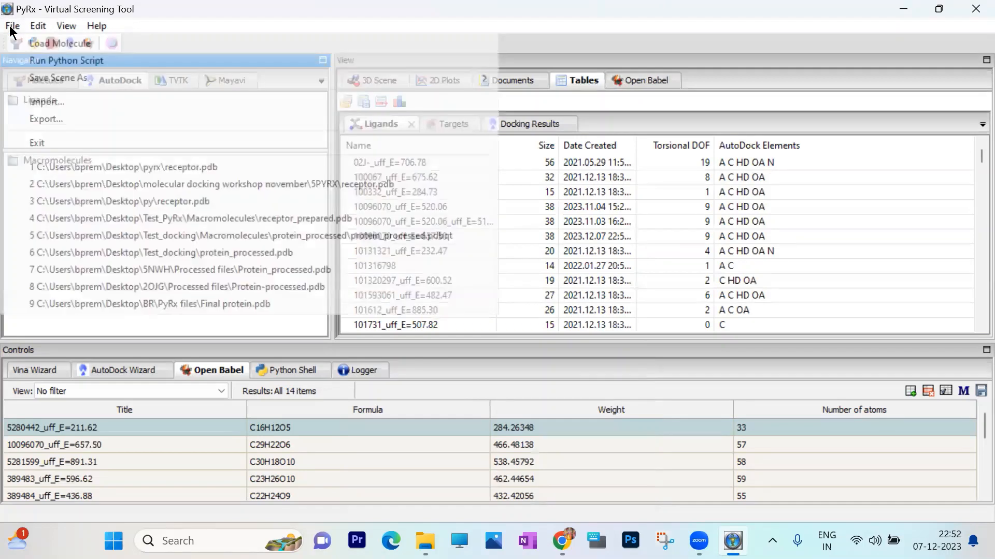
pyautogui.click(36, 39)
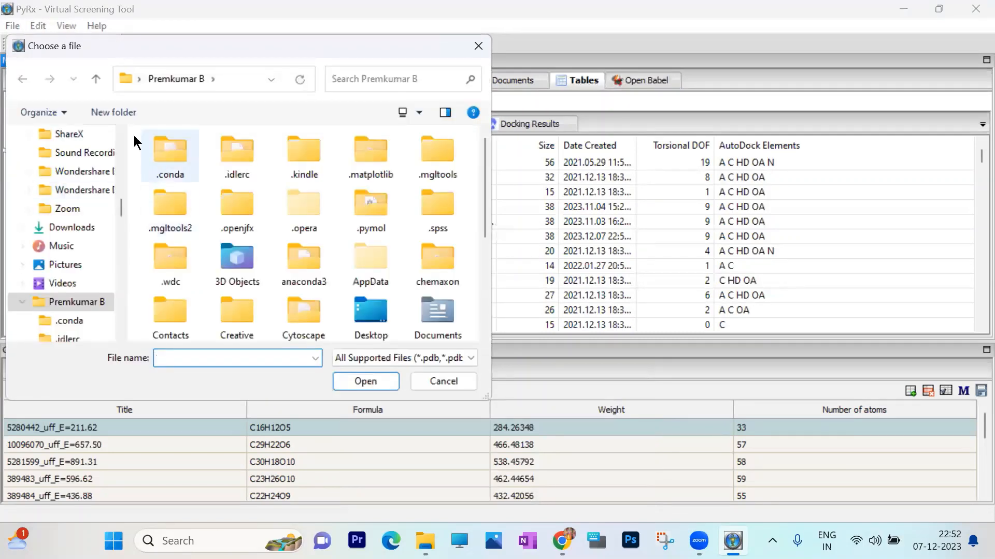
pyautogui.moveTo(120, 204); pyautogui.dragTo(91, 137)
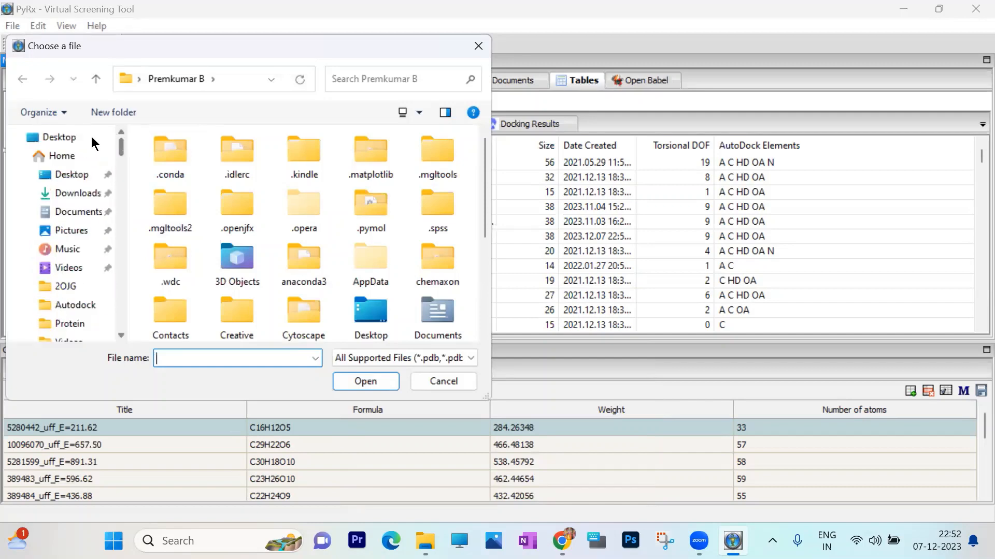
pyautogui.click(92, 137)
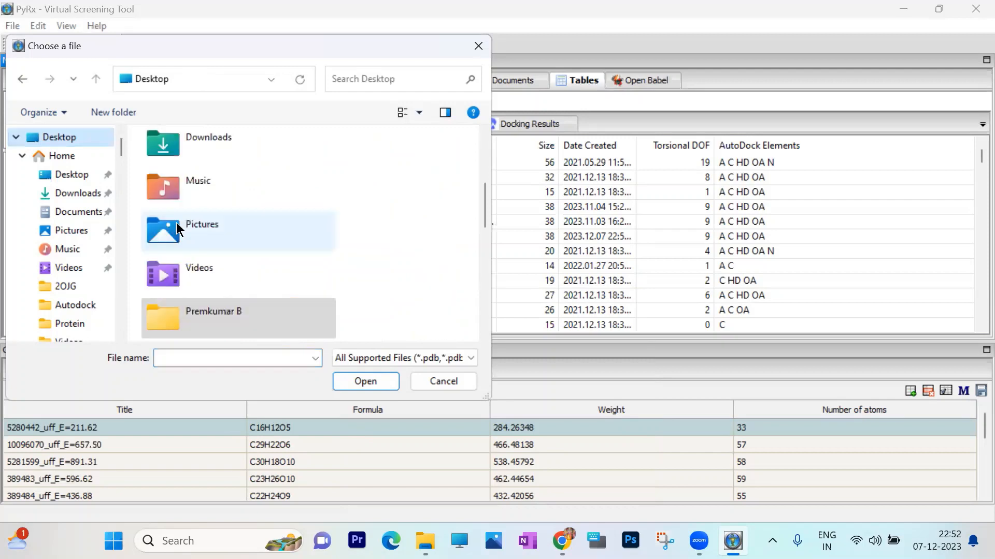
pyautogui.scroll(-8, 236, 244)
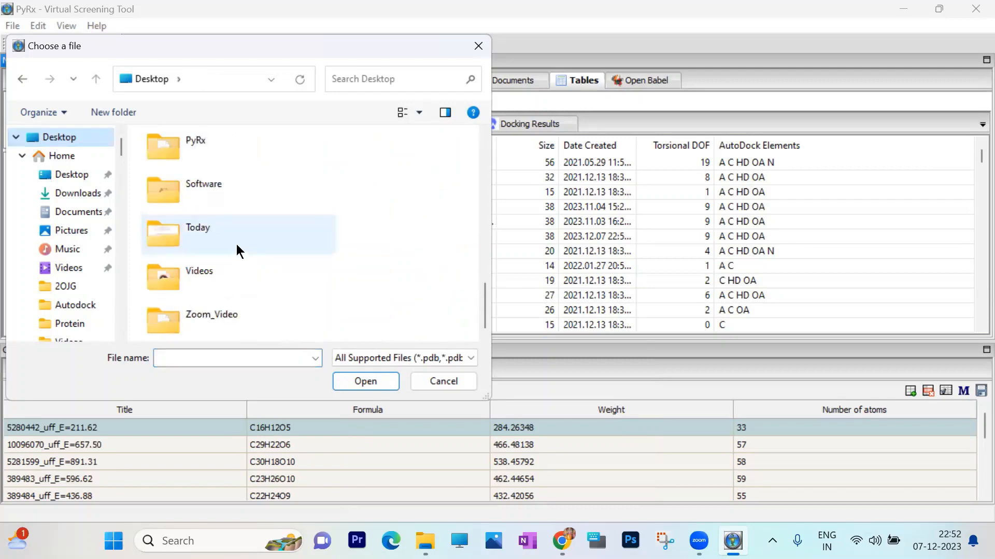
pyautogui.click(184, 145)
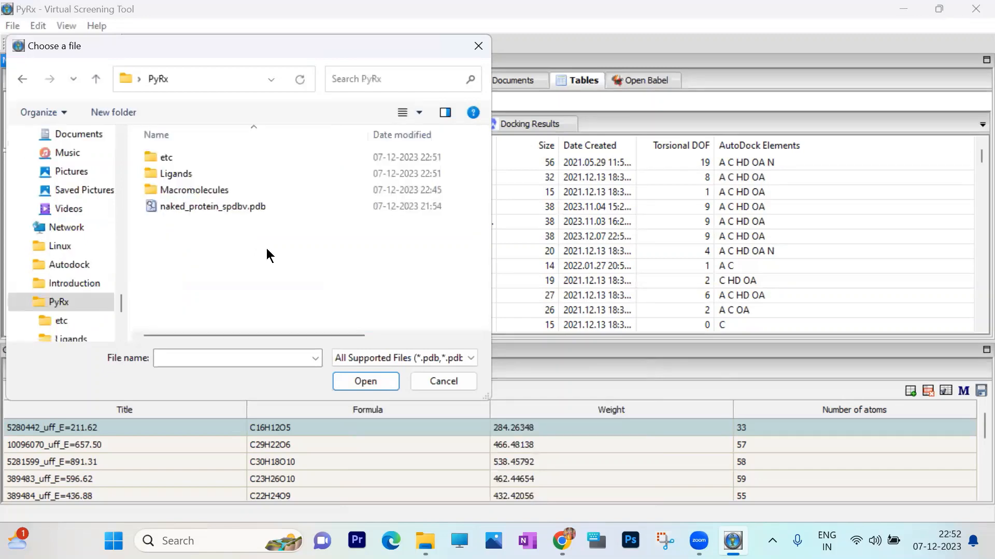
pyautogui.click(214, 205)
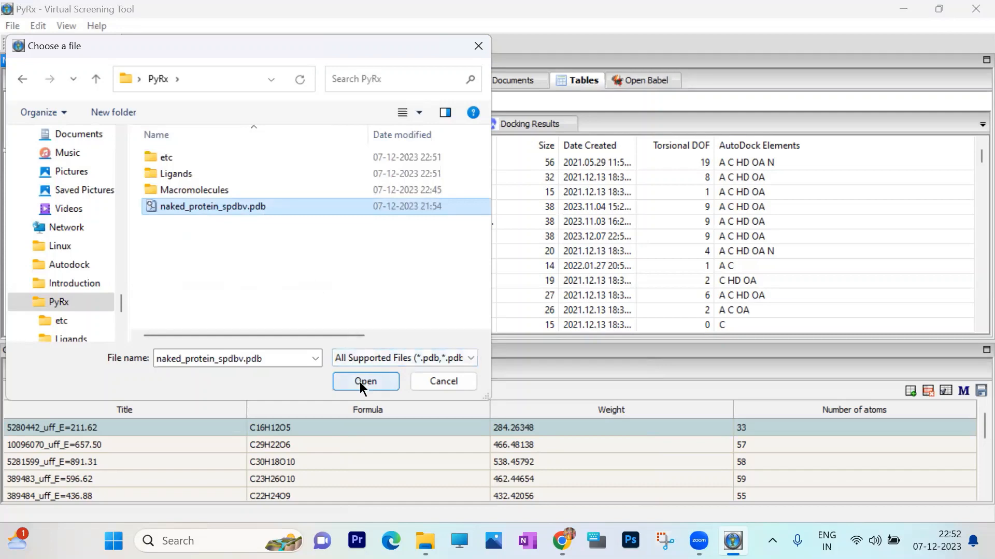
pyautogui.click(373, 380)
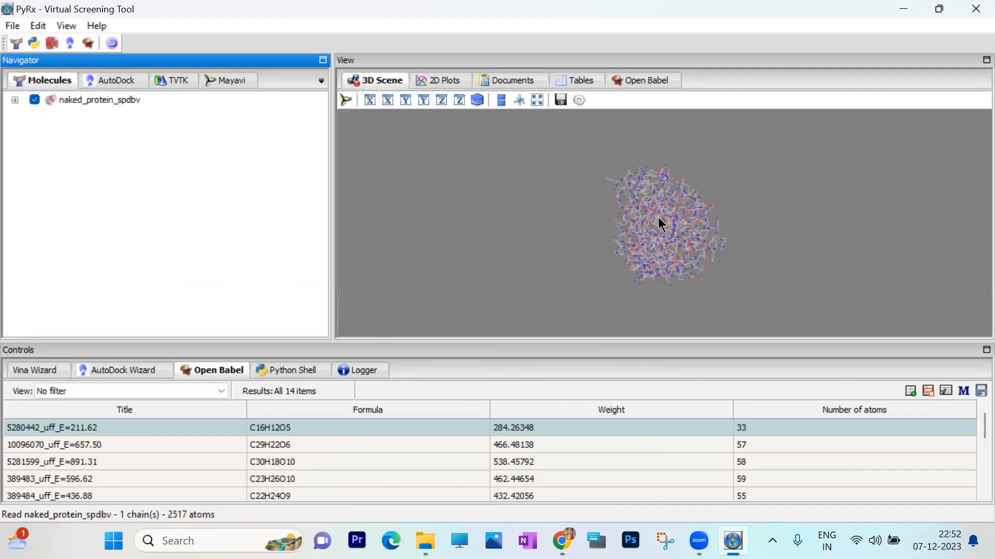
# - Check the residue list of naked_protein_spdbv and make the protein an AutoDock macromolecule
pyautogui.scroll(3, 658, 218)
pyautogui.moveTo(677, 216); pyautogui.dragTo(588, 222)
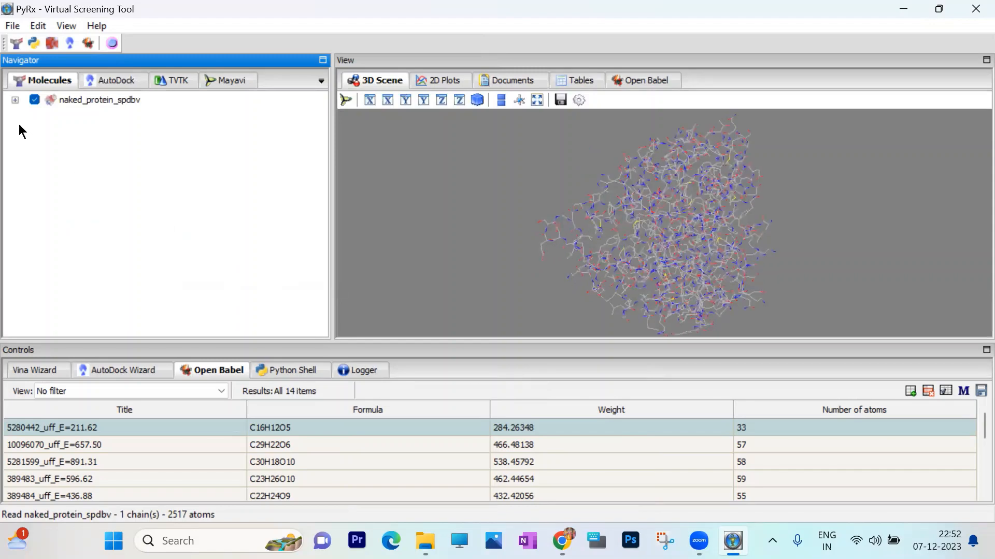
pyautogui.click(15, 102)
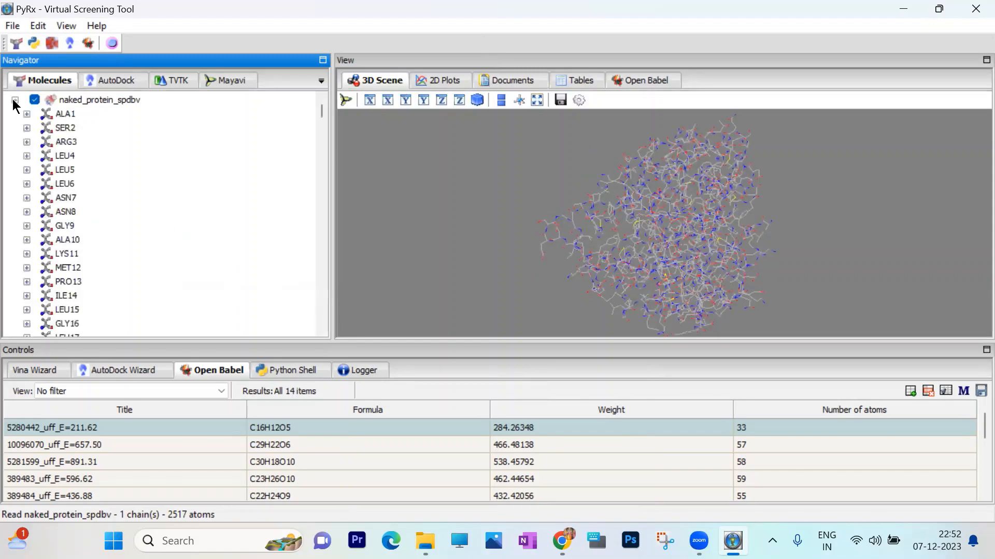
pyautogui.click(15, 100)
pyautogui.rightClick(83, 100)
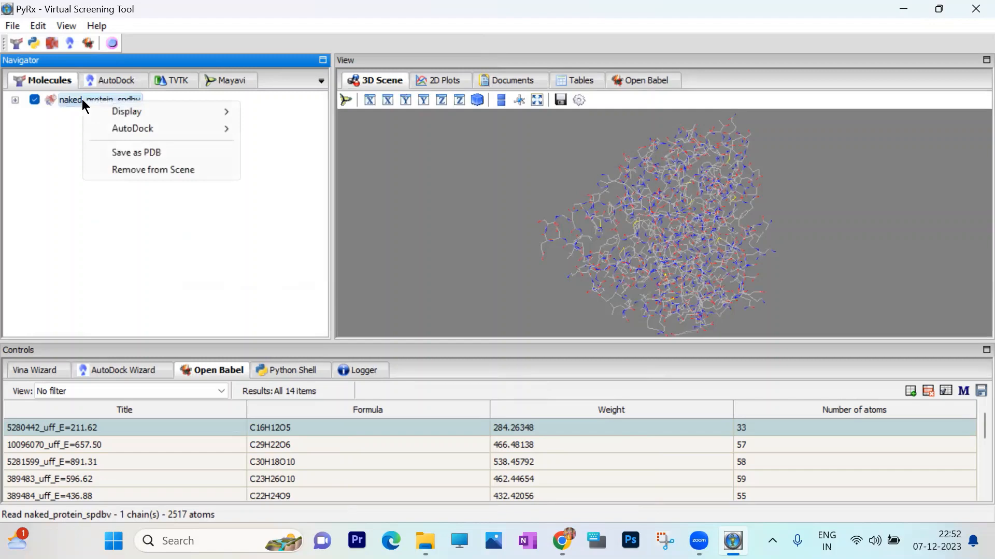
pyautogui.moveTo(131, 130)
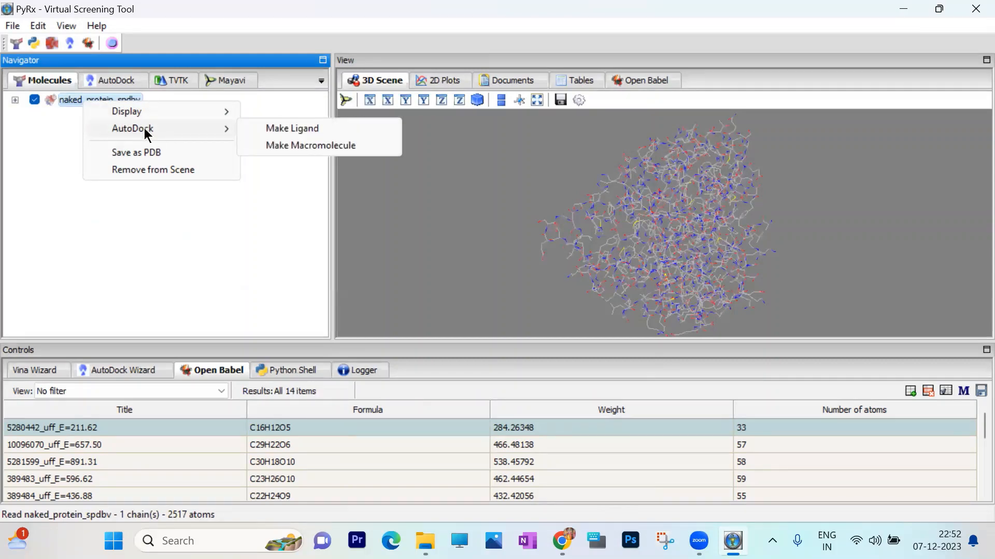
pyautogui.click(294, 143)
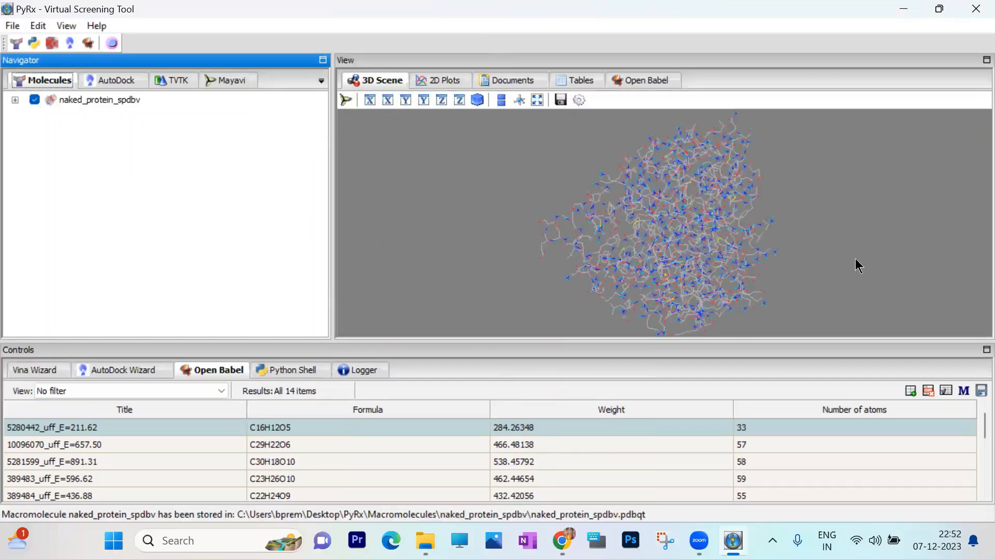
# - Start the Vina Wizard in local execution mode to reach the ligand and macromolecule selection
pyautogui.moveTo(857, 262); pyautogui.dragTo(632, 217)
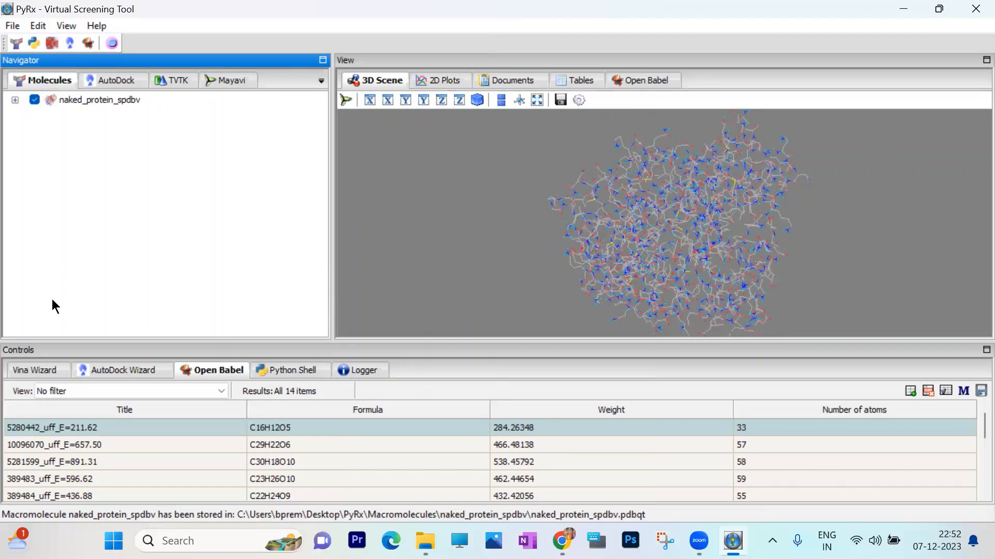
pyautogui.click(45, 368)
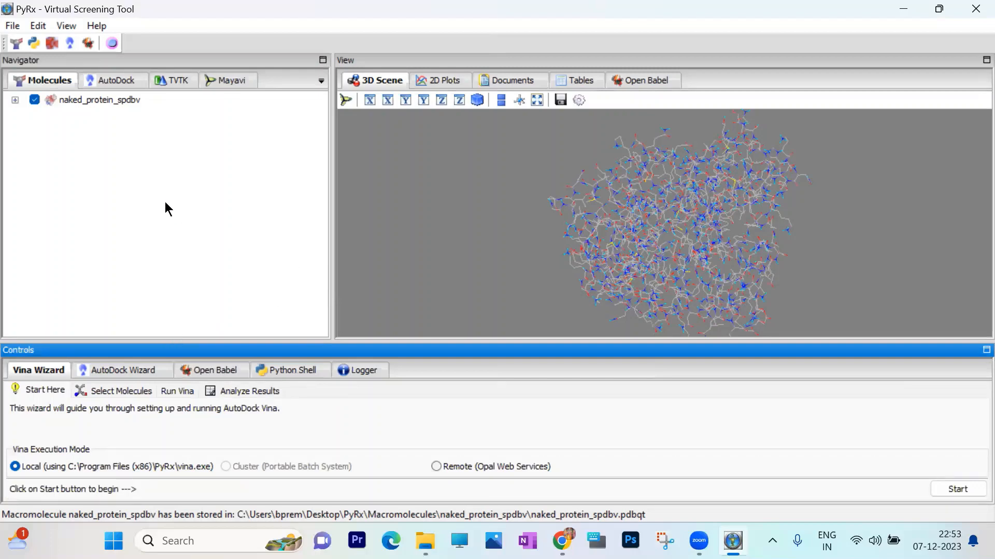
pyautogui.click(15, 100)
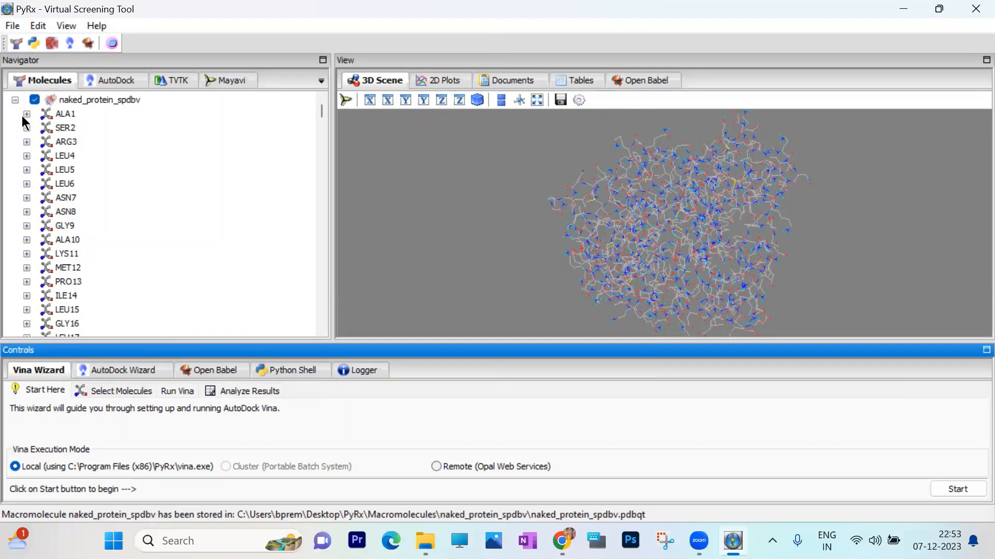
pyautogui.click(15, 100)
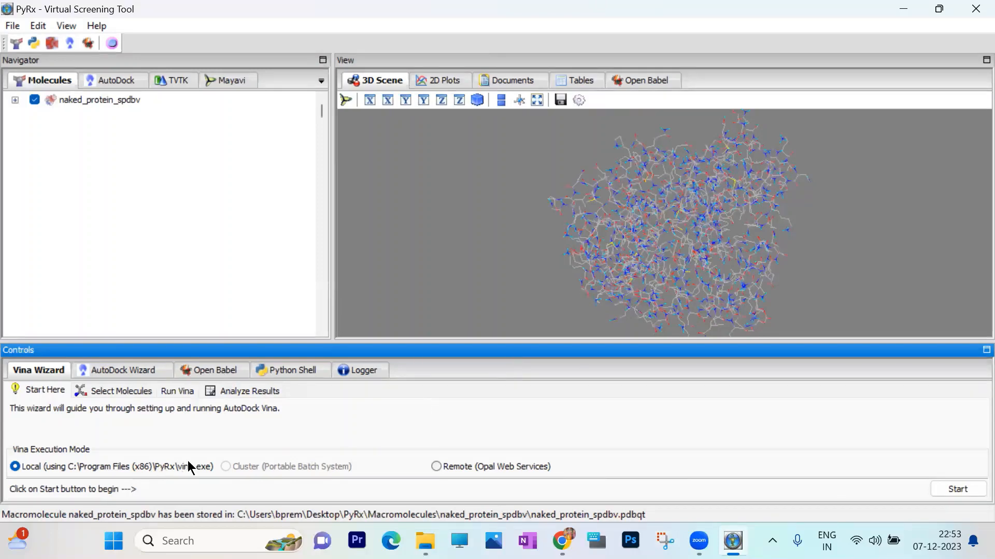
pyautogui.click(953, 489)
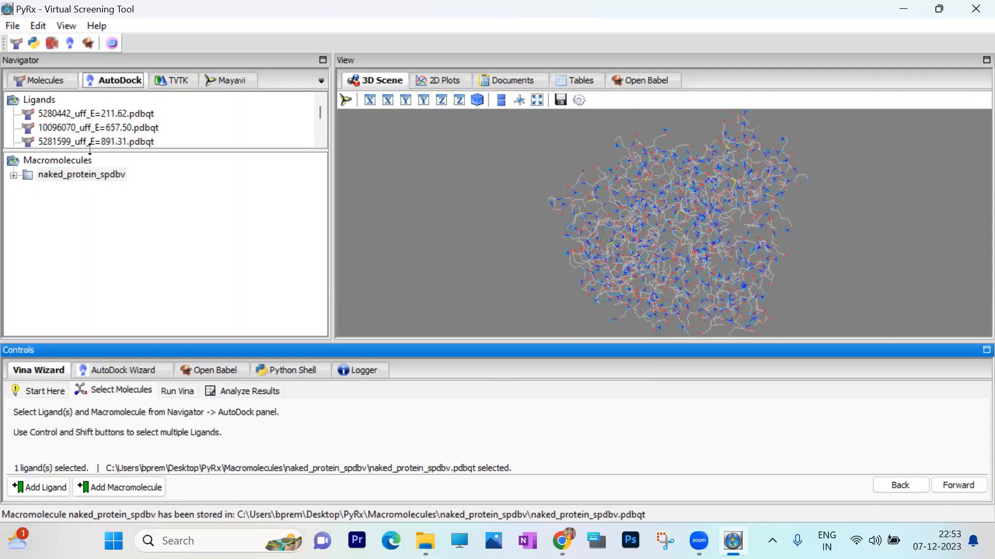
# - Select all the pdbqt ligands and the macromolecule naked_protein_spdbv.pdbqt for docking, and proceed to the Vina run stage
pyautogui.click(13, 176)
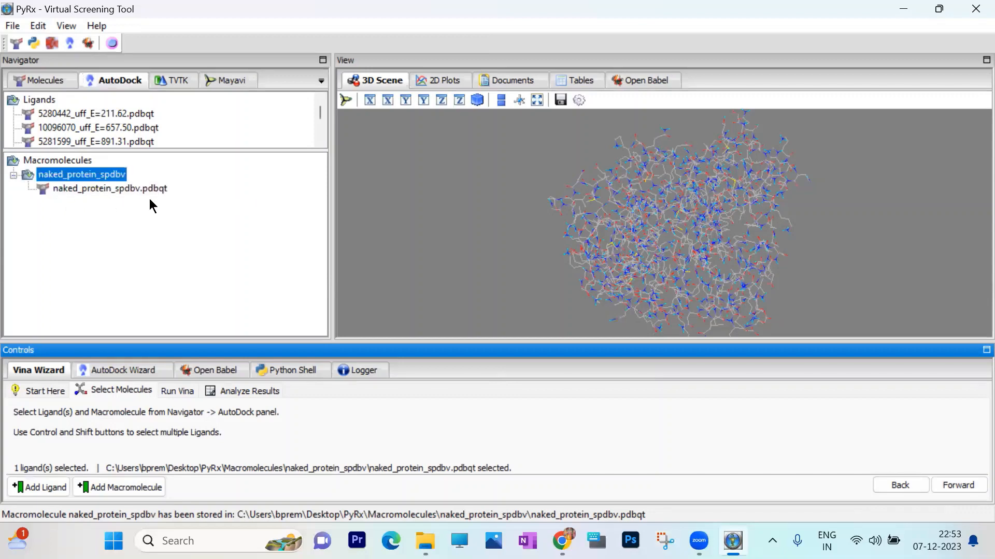
pyautogui.click(150, 115)
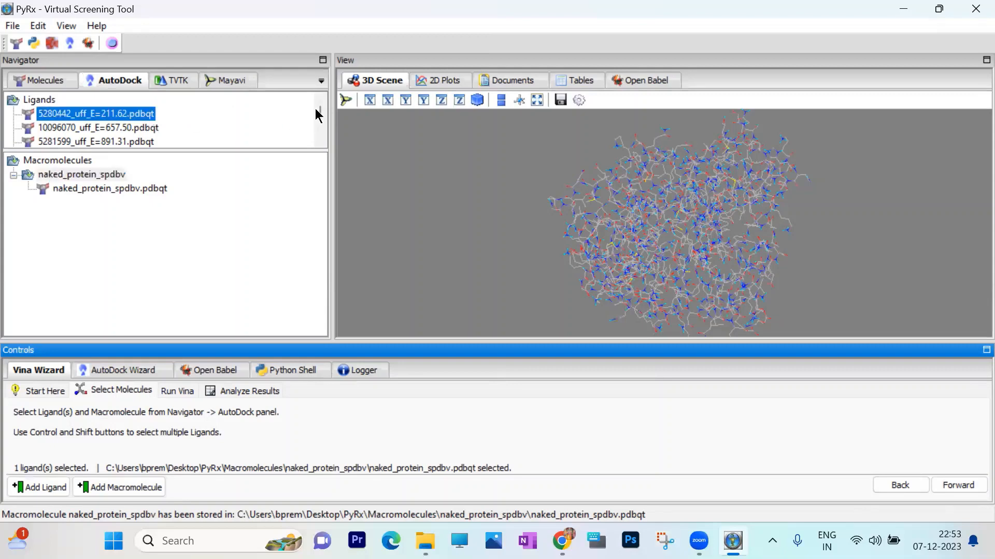
pyautogui.moveTo(320, 108); pyautogui.dragTo(321, 135)
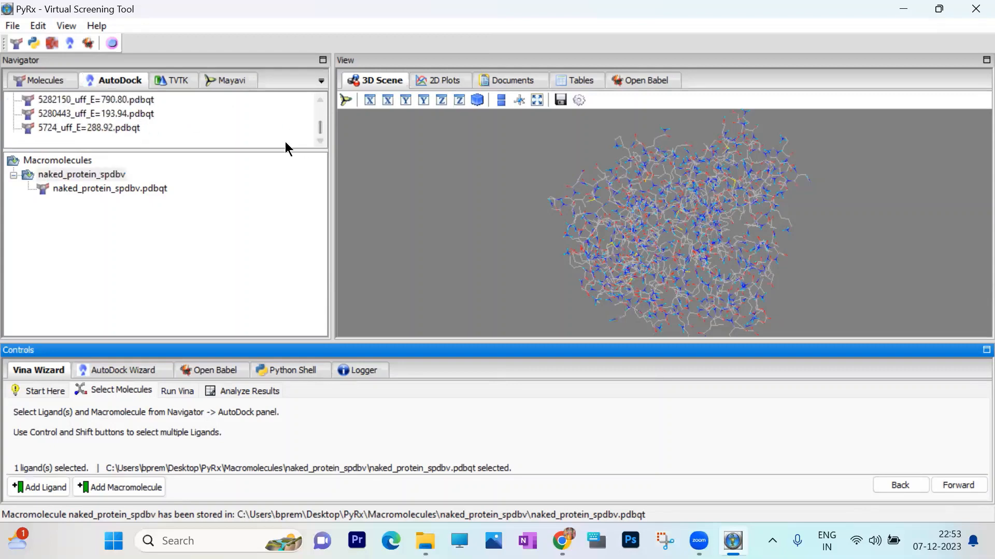
pyautogui.keyDown('shift'); pyautogui.click(128, 128); pyautogui.keyUp('shift')
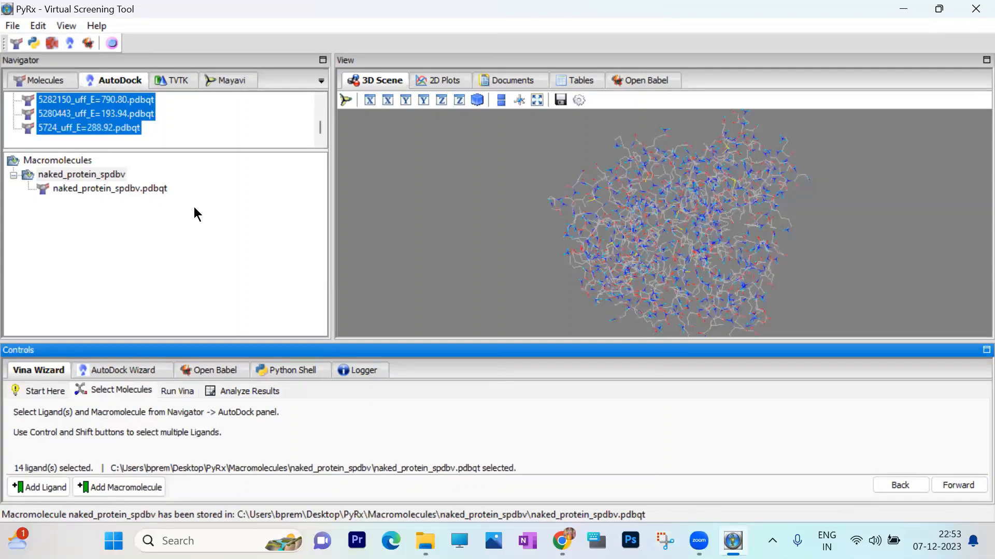
pyautogui.click(155, 189)
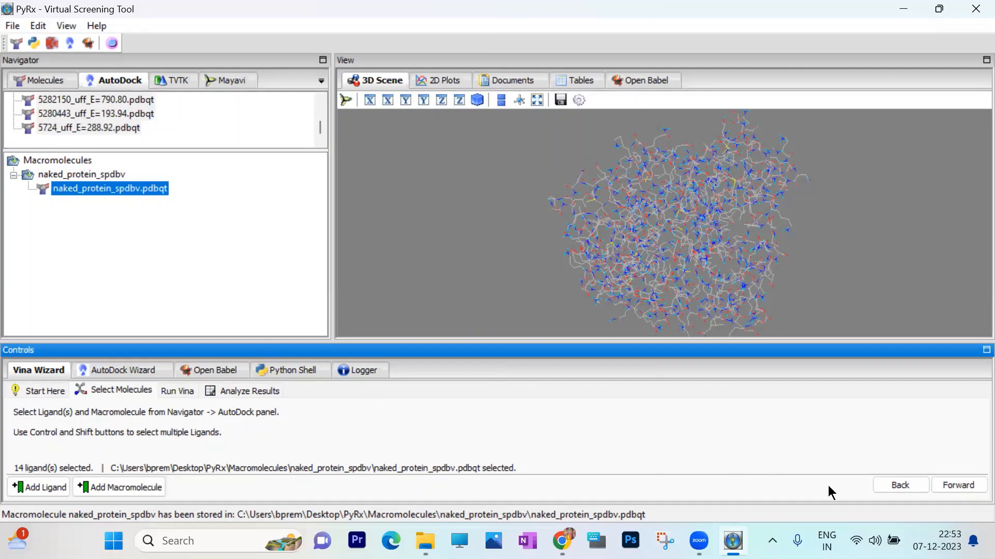
pyautogui.click(958, 485)
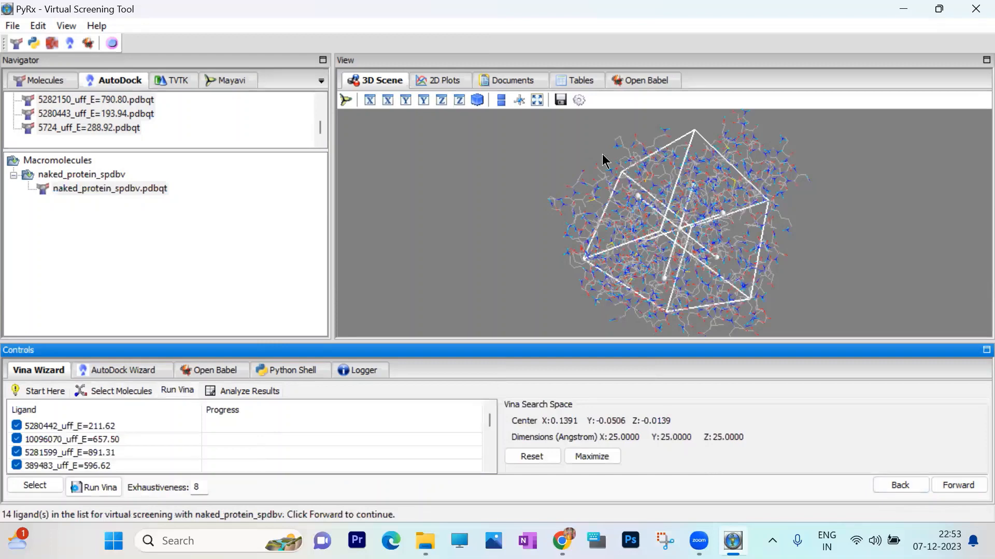
# - Expand the residue list of naked_protein_spdbv and resize the Vina search box to about 24.9 × 25.0 × 25.8 Å
pyautogui.moveTo(828, 255); pyautogui.dragTo(650, 214)
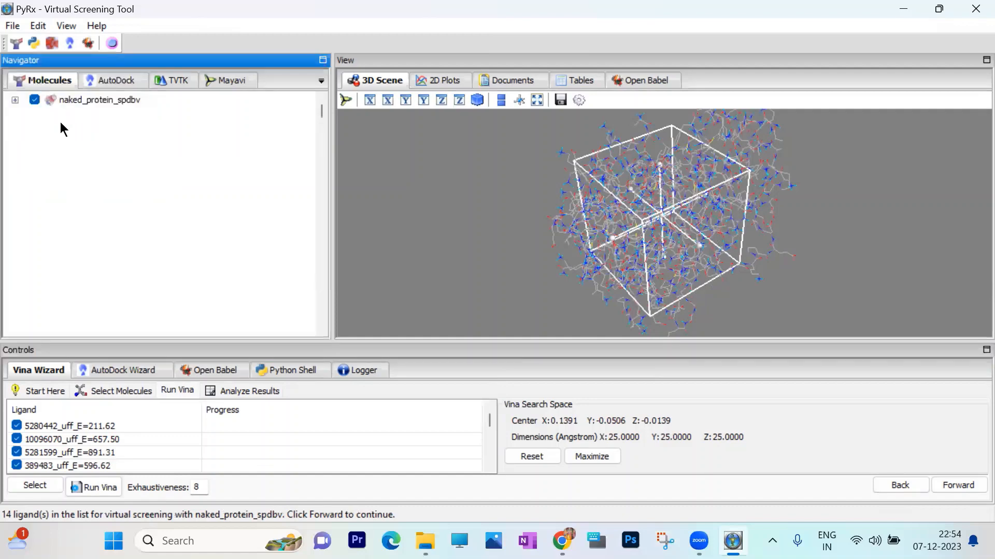
pyautogui.click(15, 99)
pyautogui.moveTo(754, 244); pyautogui.dragTo(689, 211)
pyautogui.moveTo(662, 176); pyautogui.dragTo(658, 235)
pyautogui.moveTo(717, 256); pyautogui.dragTo(723, 259)
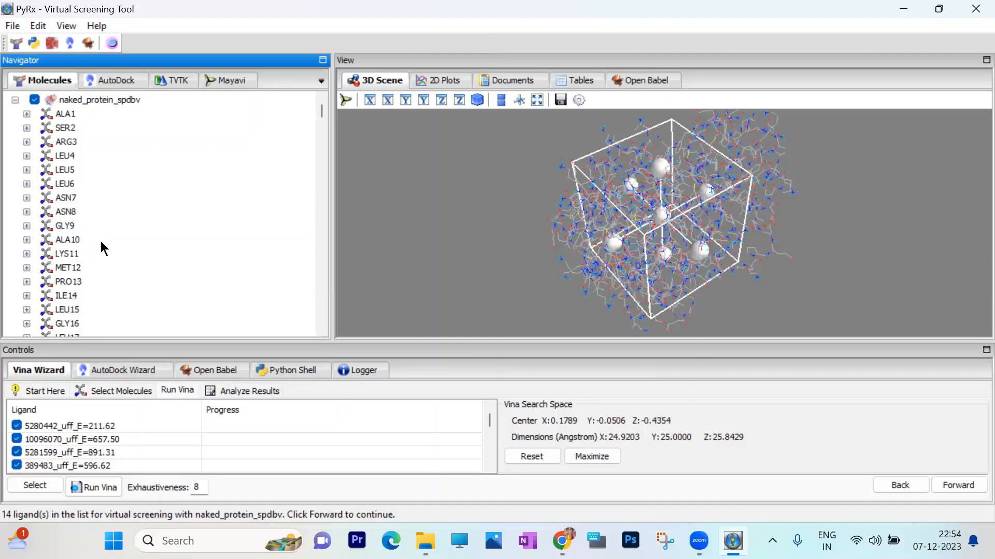
# - Display atom labels on residue TRP20 of the protein and locate them relative to the search box in the 3D scene
pyautogui.scroll(-3, 99, 225)
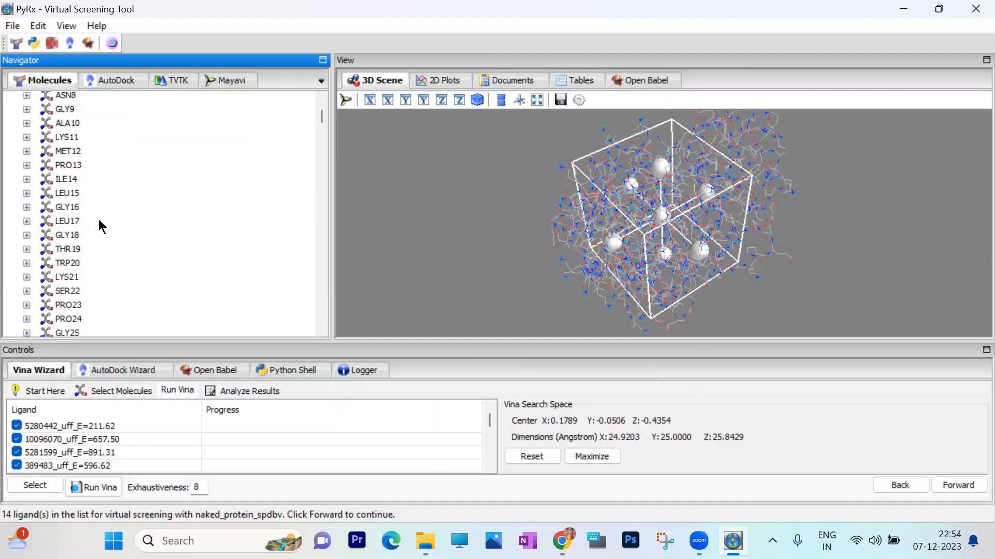
pyautogui.rightClick(73, 263)
pyautogui.click(75, 267)
pyautogui.rightClick(75, 268)
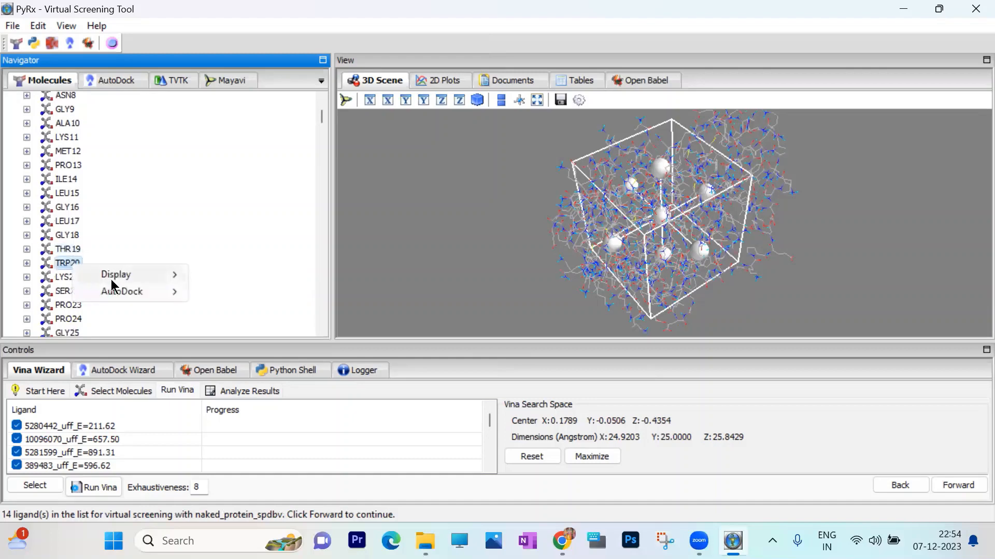
pyautogui.moveTo(115, 276)
pyautogui.moveTo(259, 275)
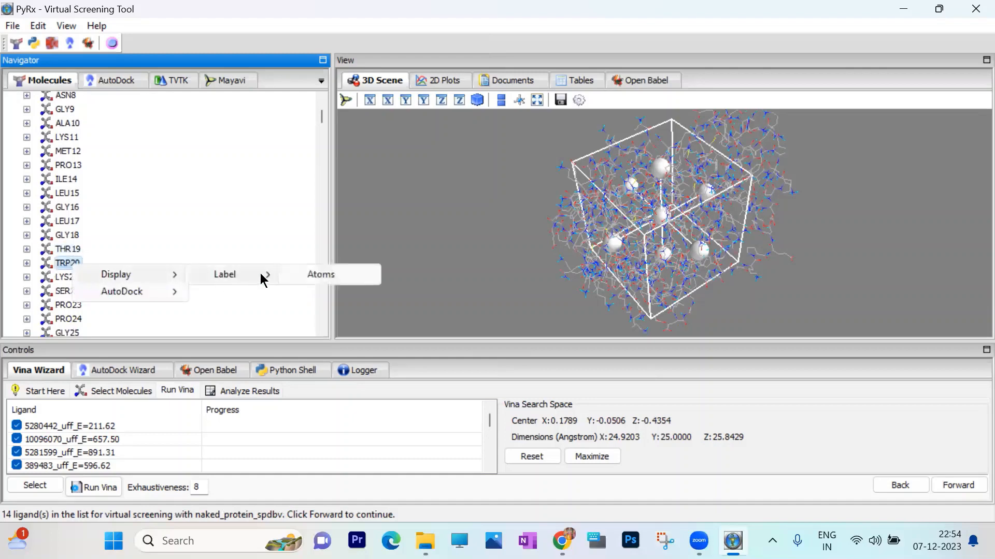
pyautogui.click(324, 274)
pyautogui.scroll(3, 708, 253)
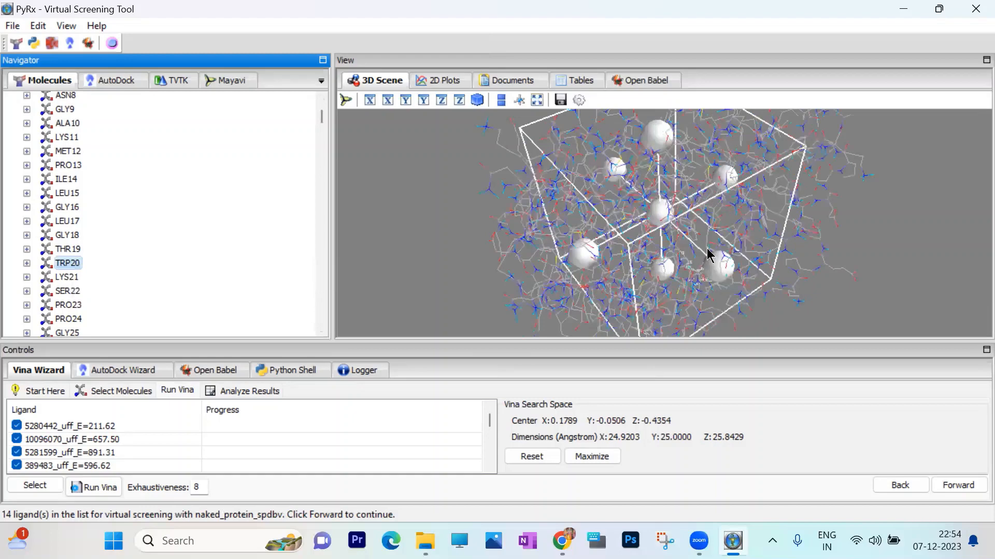
pyautogui.scroll(3, 708, 253)
pyautogui.moveTo(927, 264); pyautogui.dragTo(890, 234)
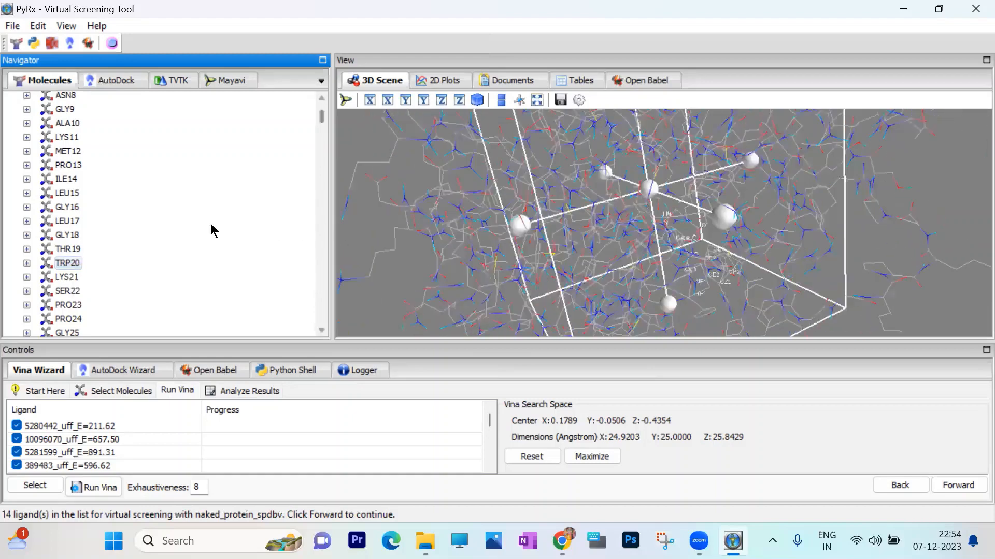
# - Display atom labels on residue TRP79 of the protein in the 3D scene
pyautogui.scroll(-3, 175, 218)
pyautogui.scroll(-4, 171, 215)
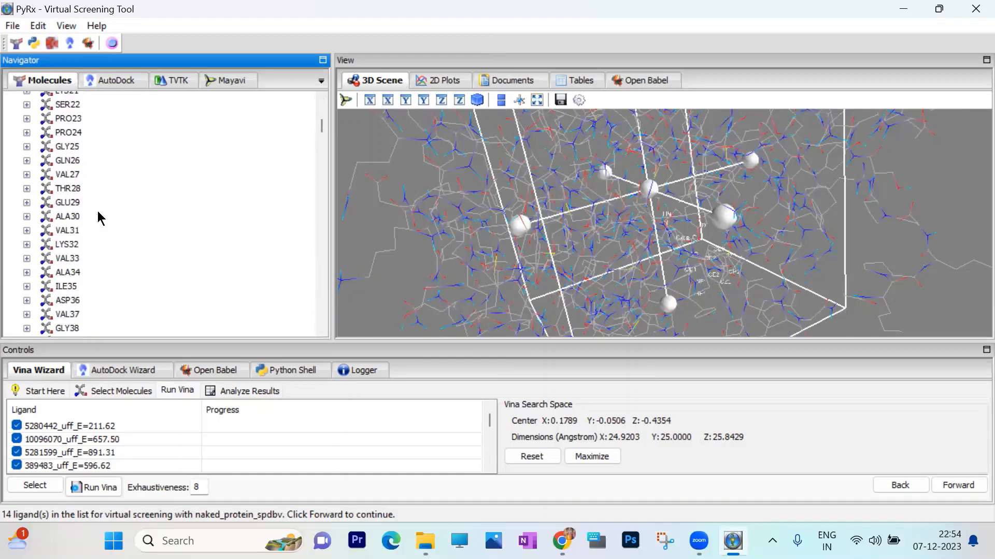
pyautogui.scroll(-3, 98, 212)
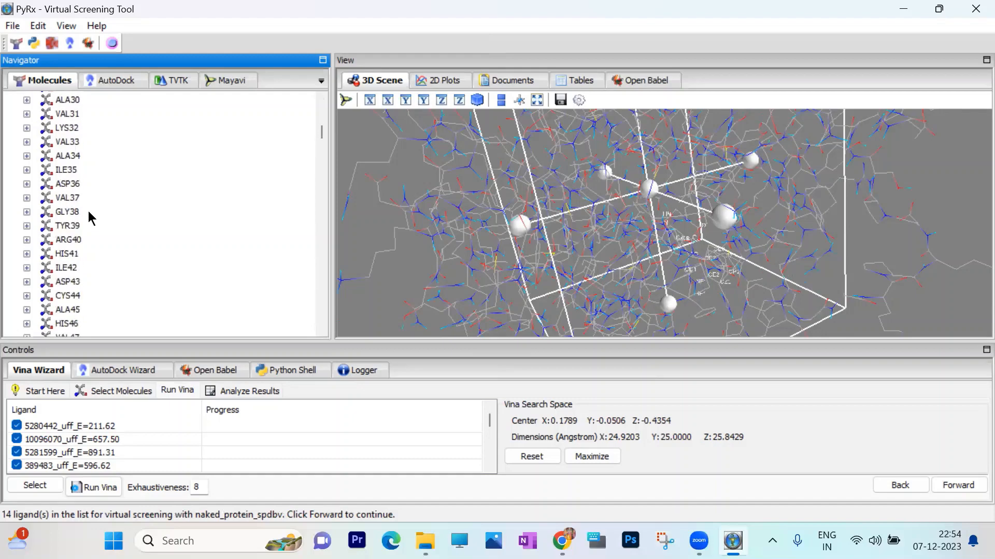
pyautogui.scroll(-4, 98, 238)
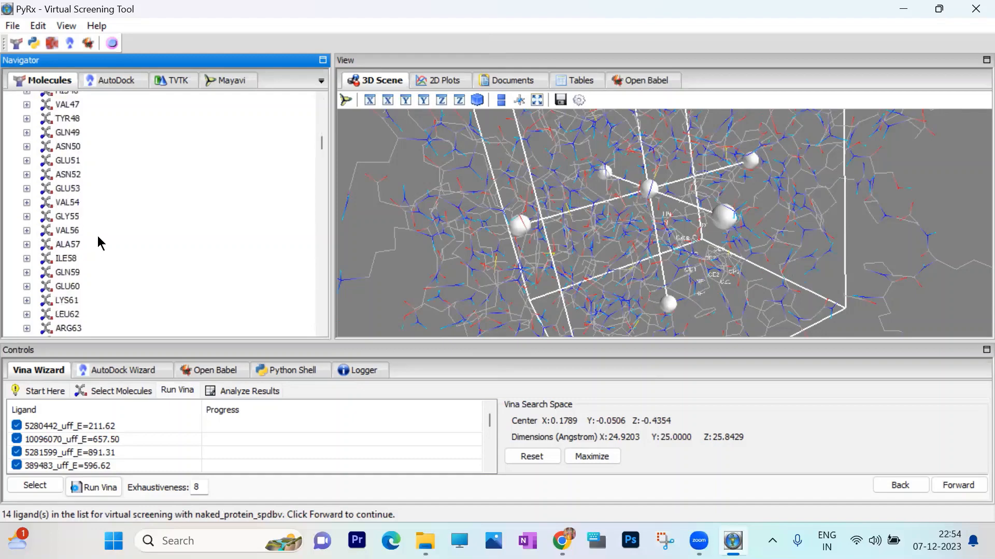
pyautogui.scroll(-1, 97, 237)
pyautogui.scroll(-4, 97, 242)
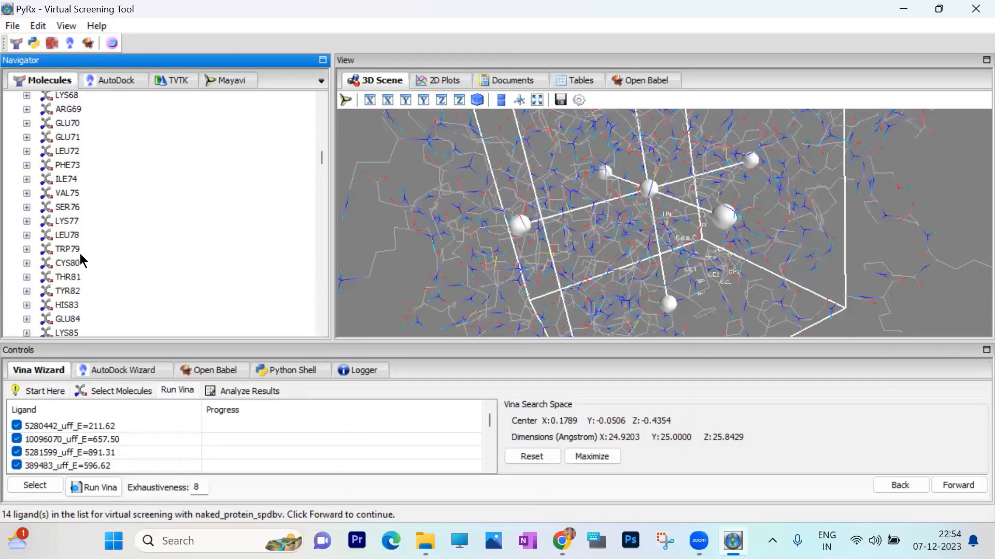
pyautogui.rightClick(74, 250)
pyautogui.moveTo(117, 254)
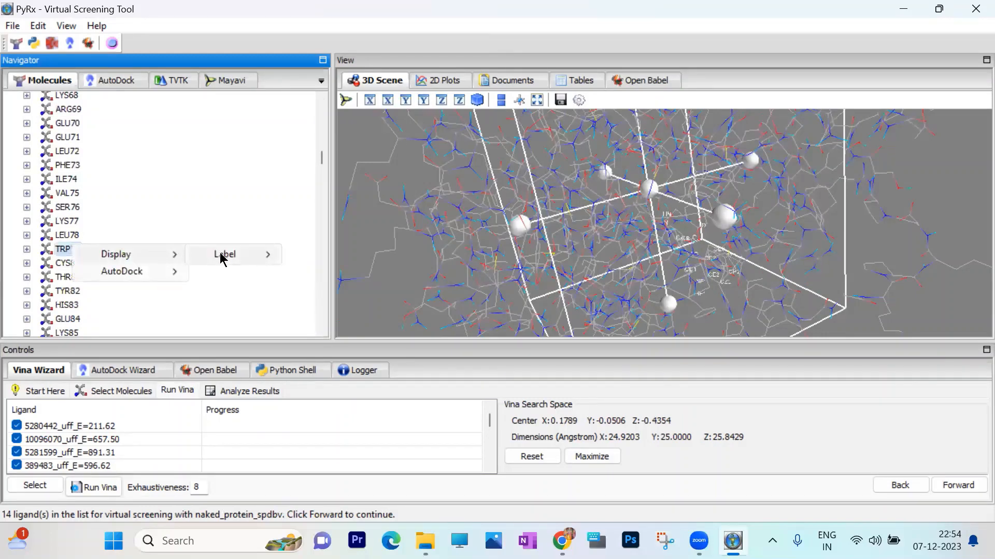
pyautogui.moveTo(225, 258)
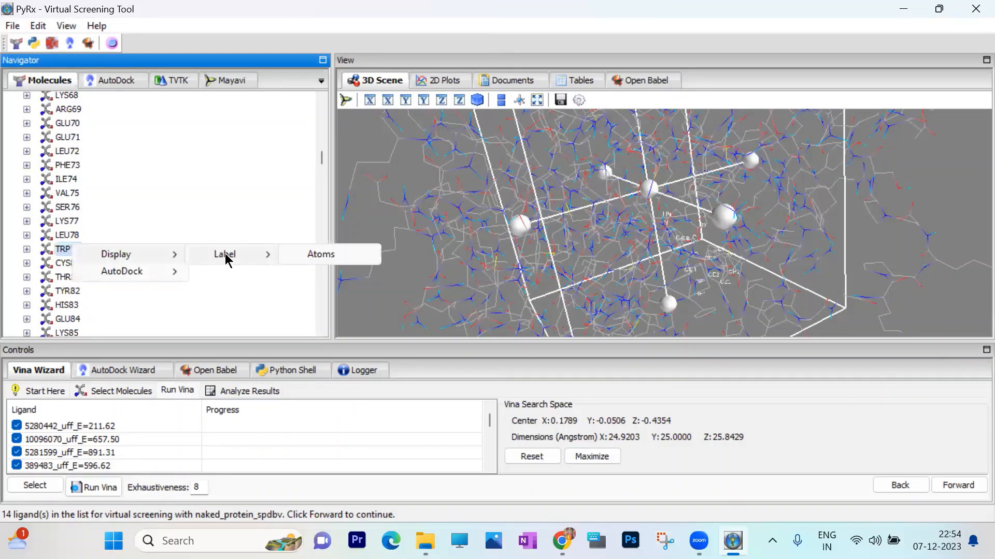
pyautogui.click(321, 255)
pyautogui.scroll(-2, 644, 263)
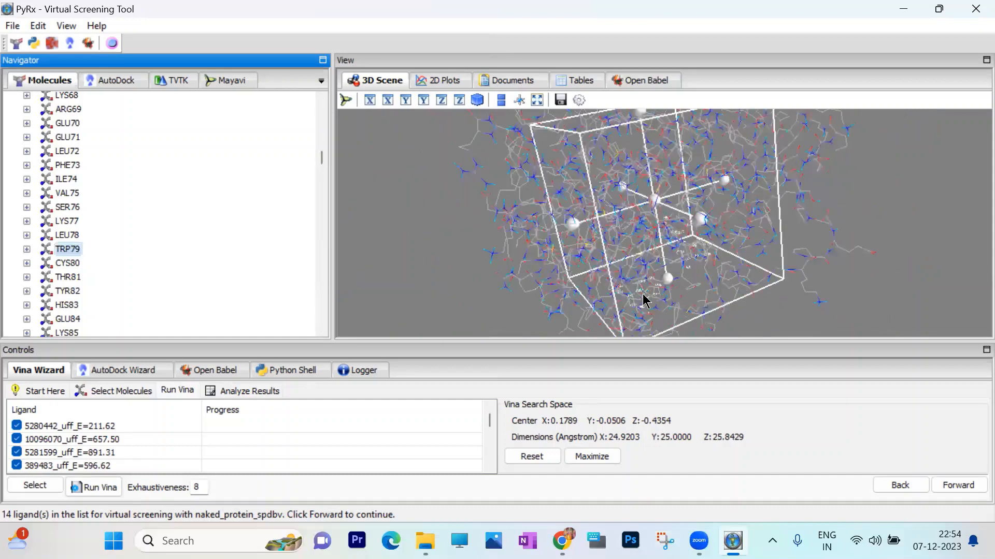
# - Display atom labels on residue HIS110 of the protein
pyautogui.scroll(-2, 150, 274)
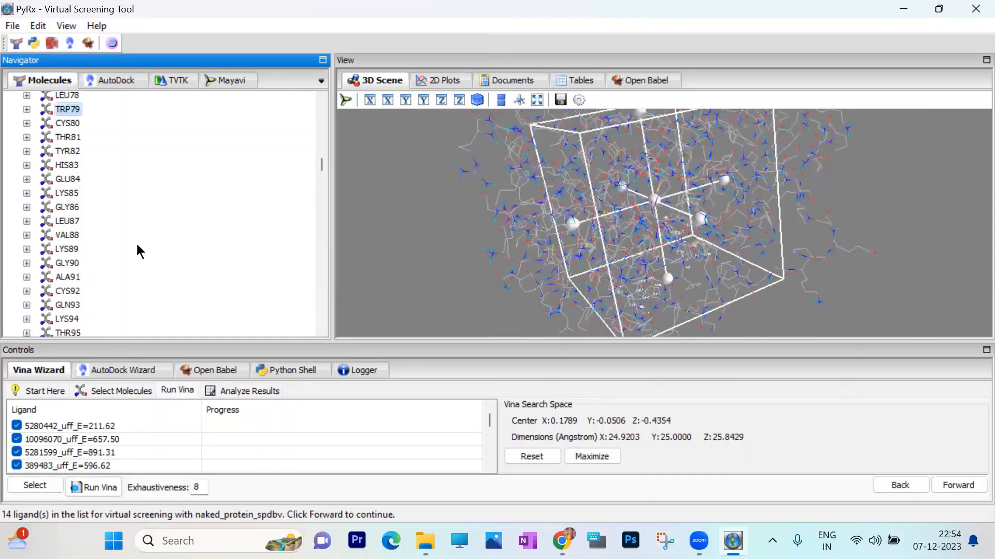
pyautogui.scroll(-2, 102, 253)
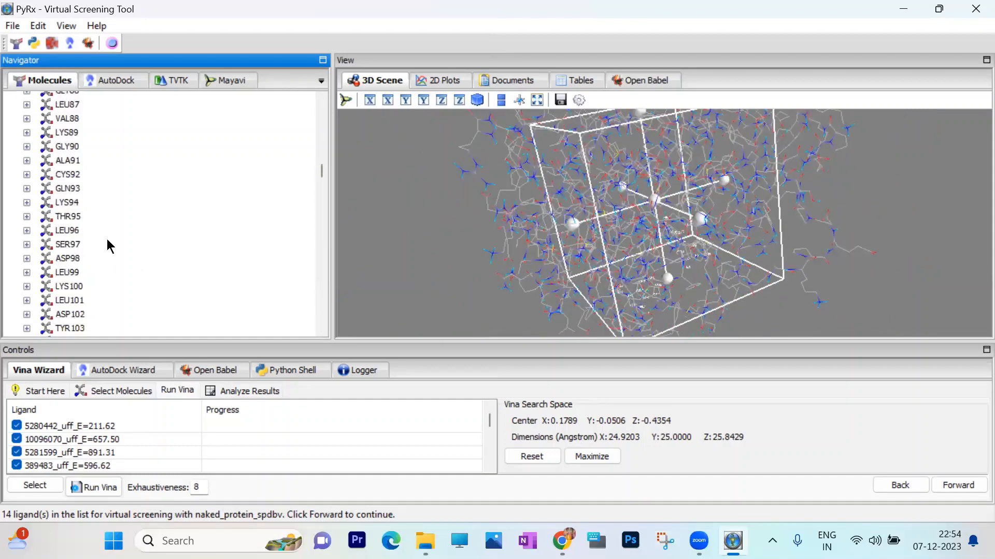
pyautogui.scroll(-3, 107, 246)
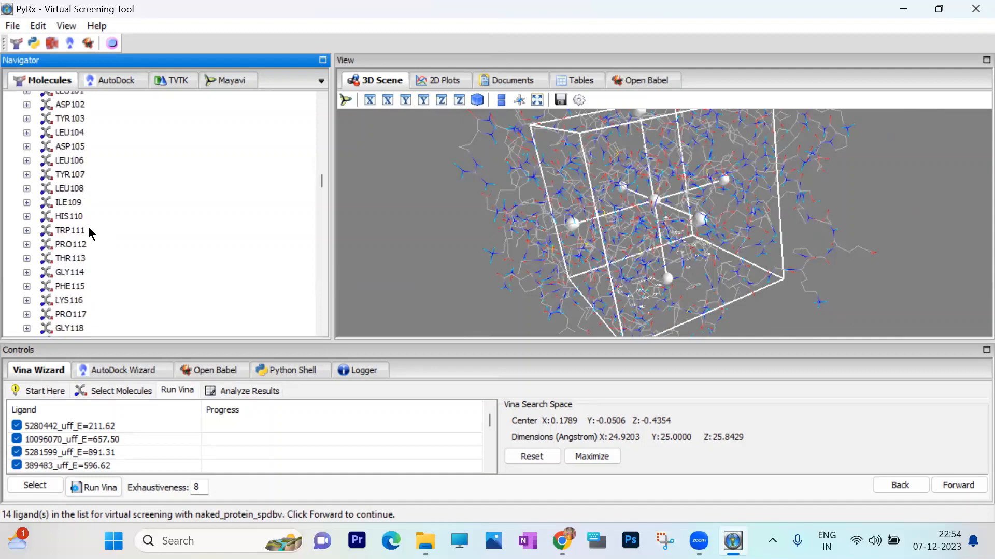
pyautogui.rightClick(76, 216)
pyautogui.moveTo(122, 222)
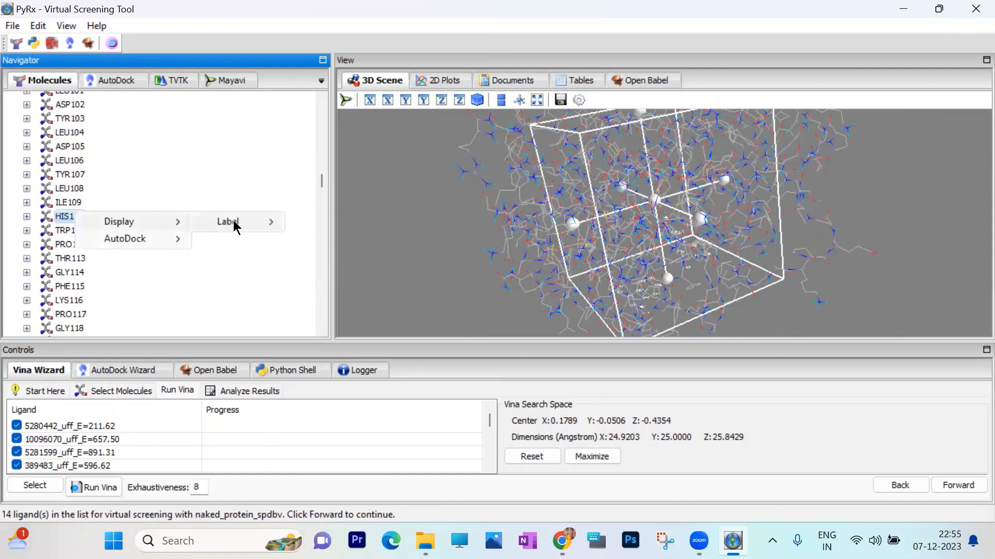
pyautogui.moveTo(236, 222)
pyautogui.click(324, 224)
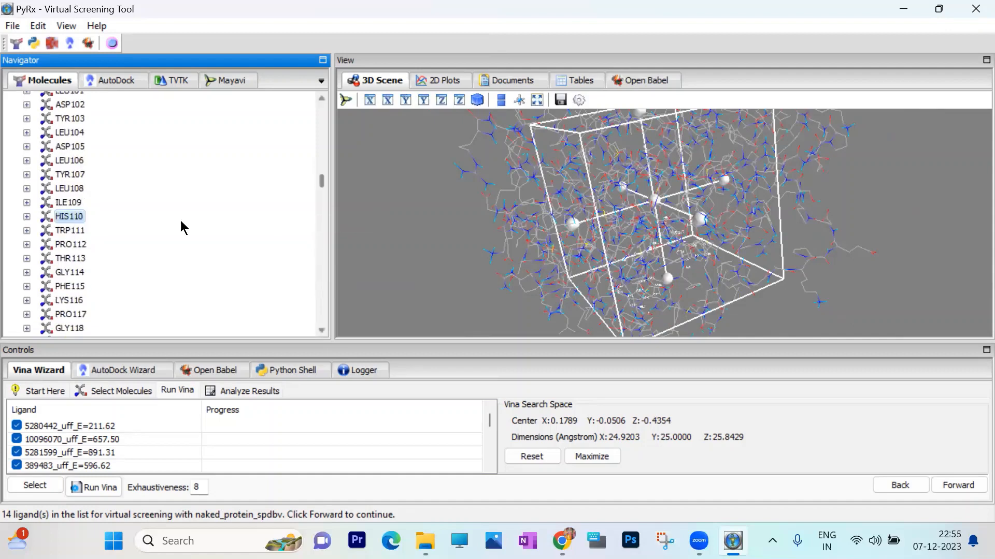
# - Display atom labels on the neighbouring residue TRP111
pyautogui.rightClick(79, 231)
pyautogui.moveTo(124, 238)
pyautogui.moveTo(246, 239)
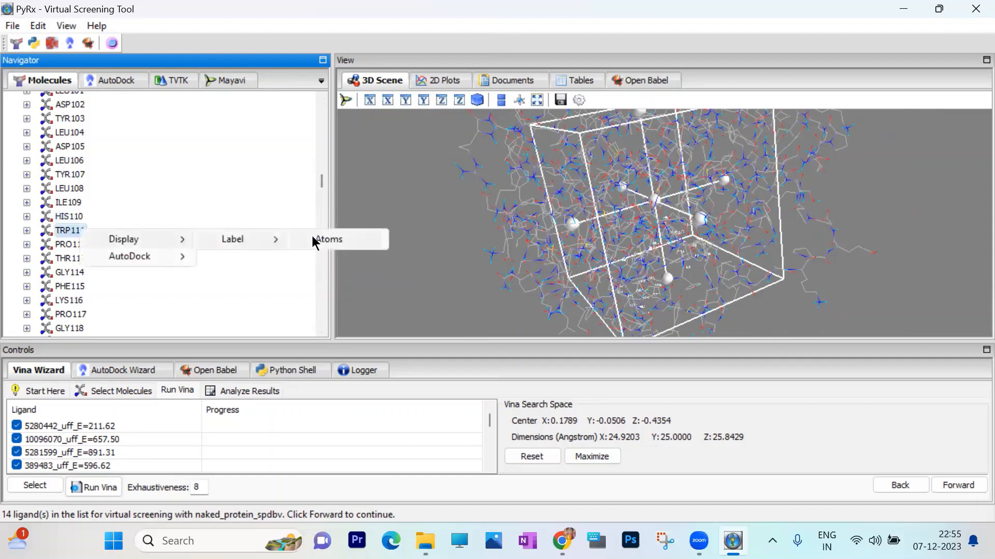
pyautogui.click(335, 240)
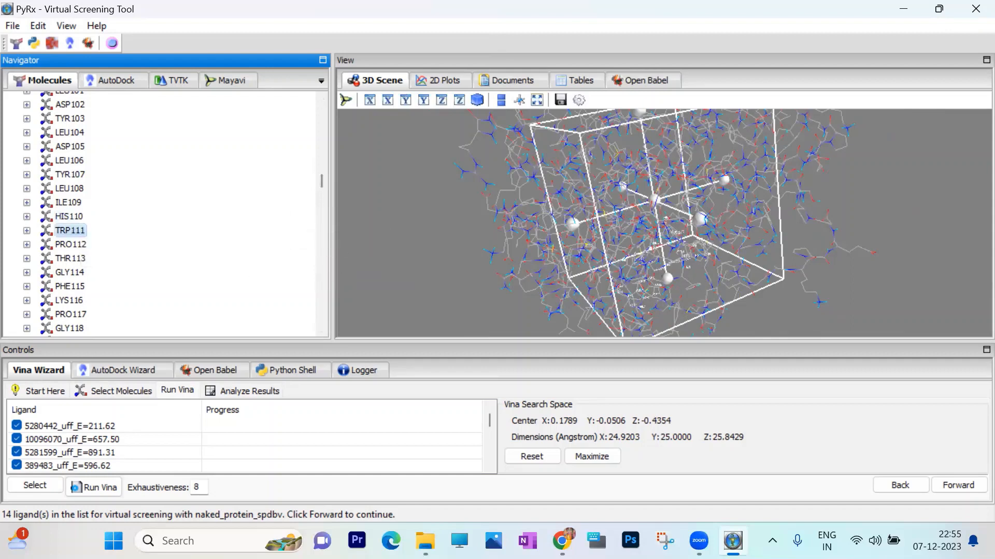
# - Display atom labels on residue PHE122 of the protein
pyautogui.scroll(-5, 173, 228)
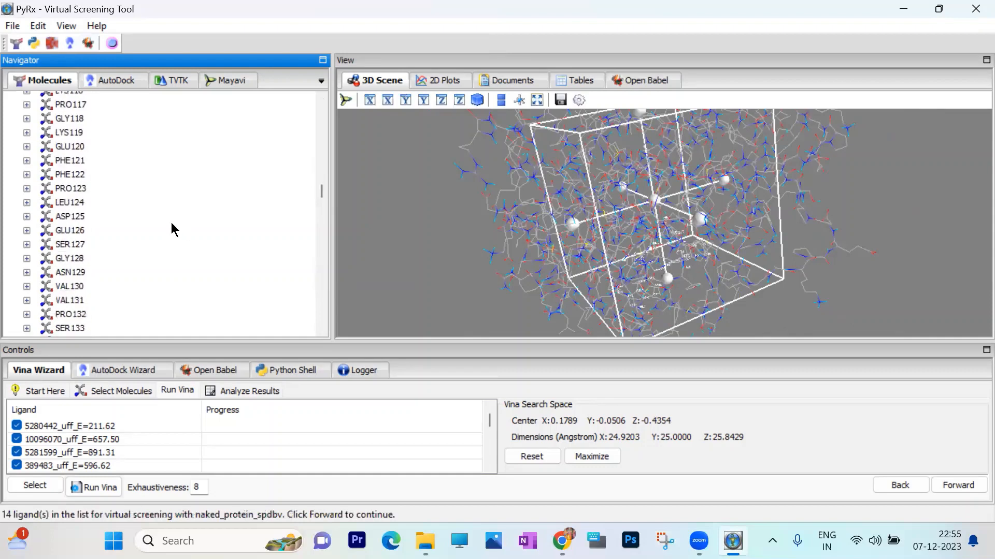
pyautogui.rightClick(78, 175)
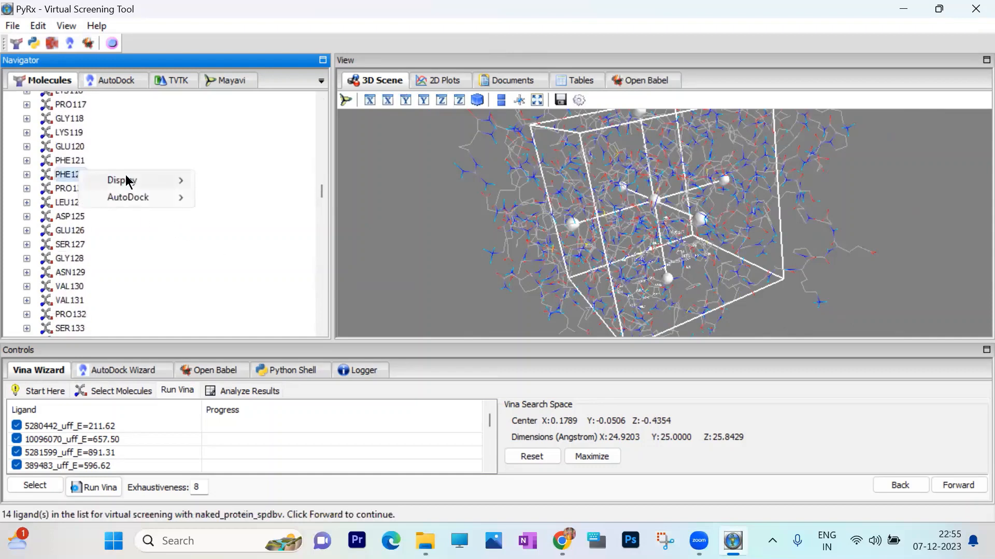
pyautogui.moveTo(129, 181)
pyautogui.moveTo(228, 180)
pyautogui.click(319, 182)
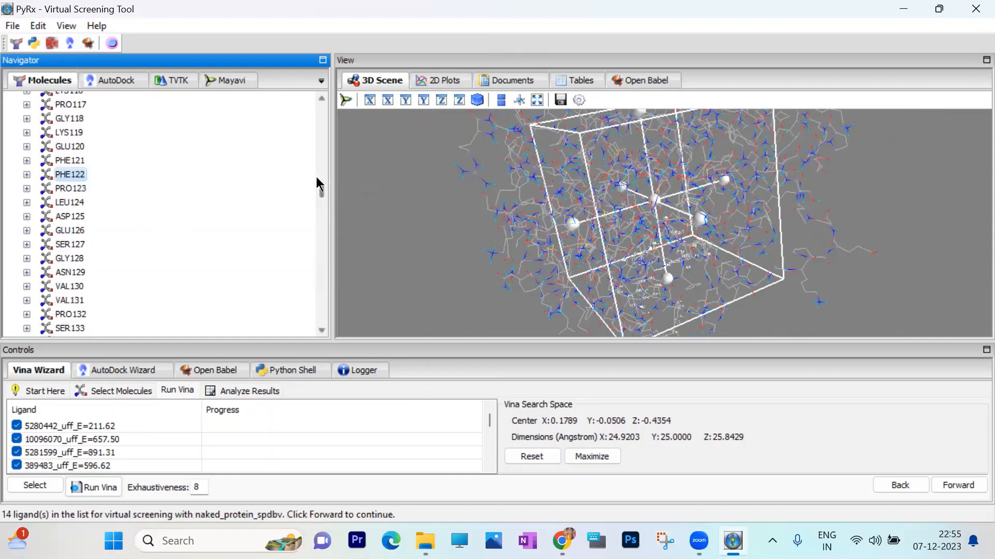
# - Enlarge the Vina search box around the labelled residues to about 27.5 Å in X and 31.8 Å in Z
pyautogui.moveTo(770, 220); pyautogui.dragTo(834, 220)
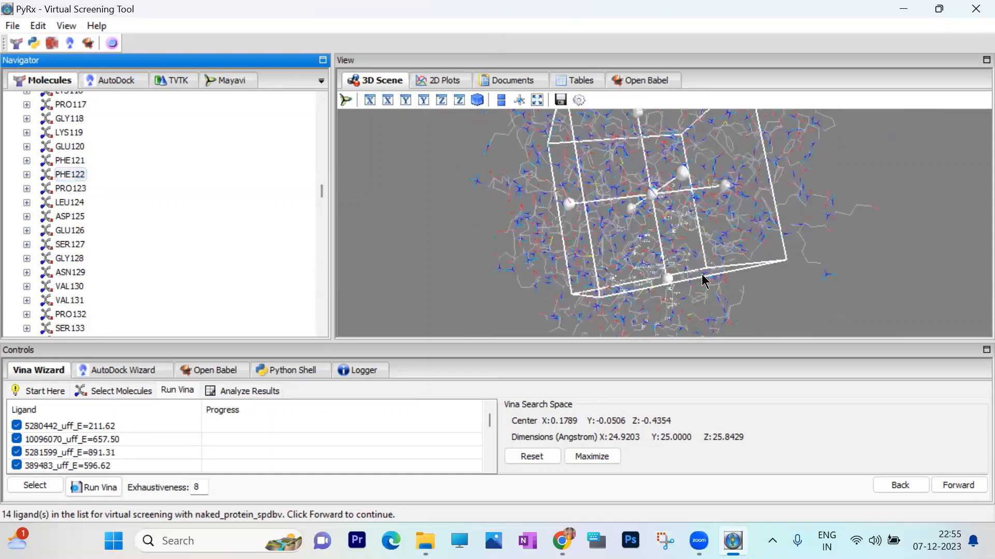
pyautogui.moveTo(669, 280); pyautogui.dragTo(682, 303)
pyautogui.moveTo(530, 222); pyautogui.dragTo(809, 216)
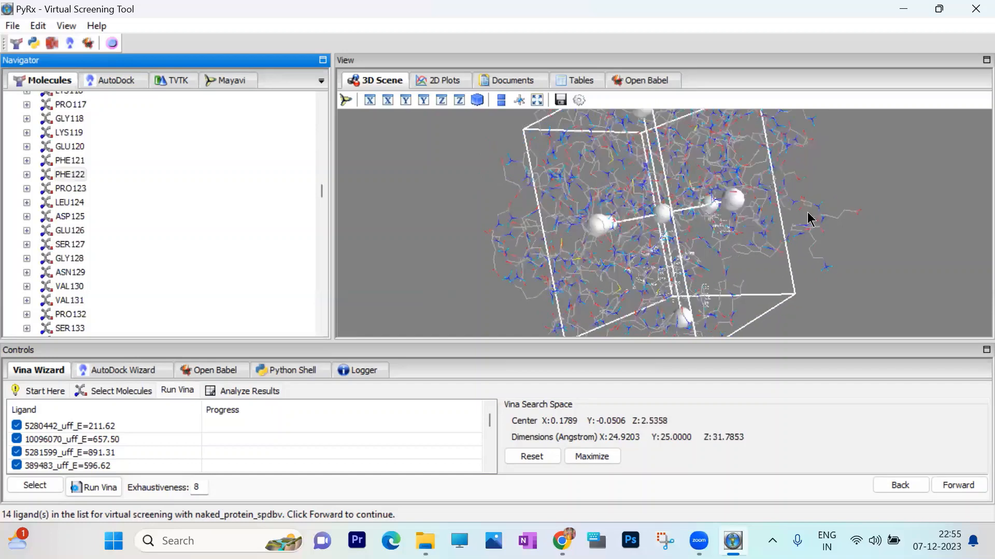
pyautogui.moveTo(735, 200); pyautogui.dragTo(758, 202)
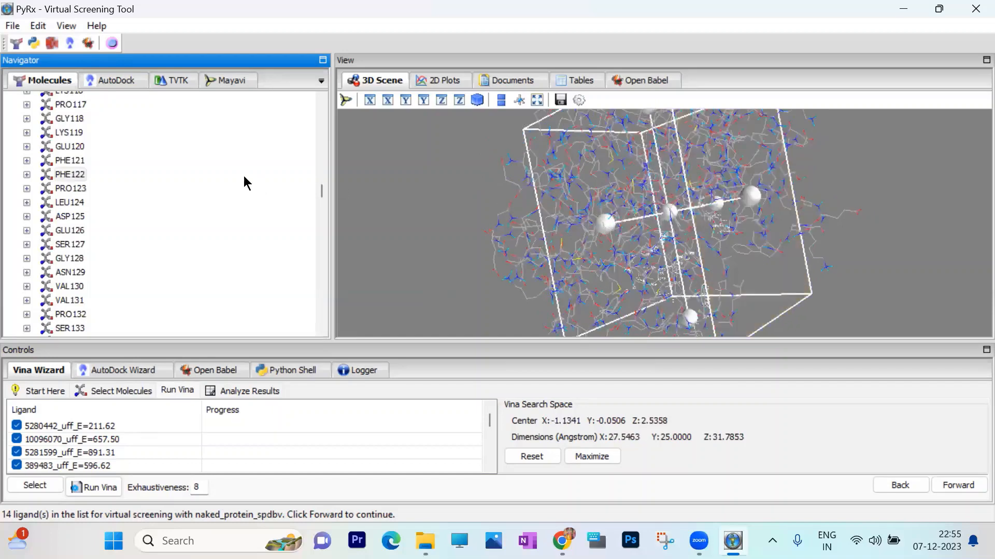
# - Display atom labels on residue CYS298 of the protein
pyautogui.scroll(-1, 144, 205)
pyautogui.scroll(-10, 144, 205)
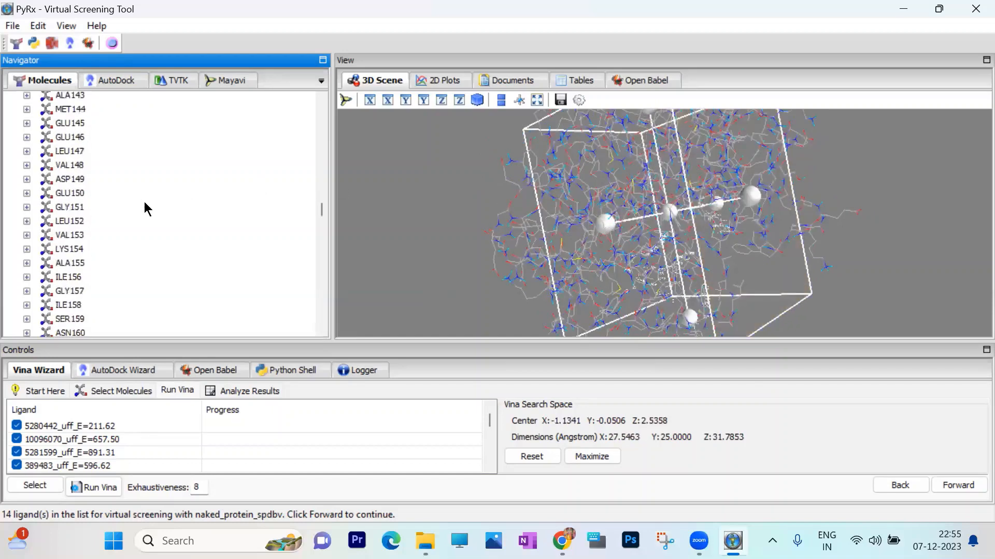
pyautogui.scroll(-5, 148, 210)
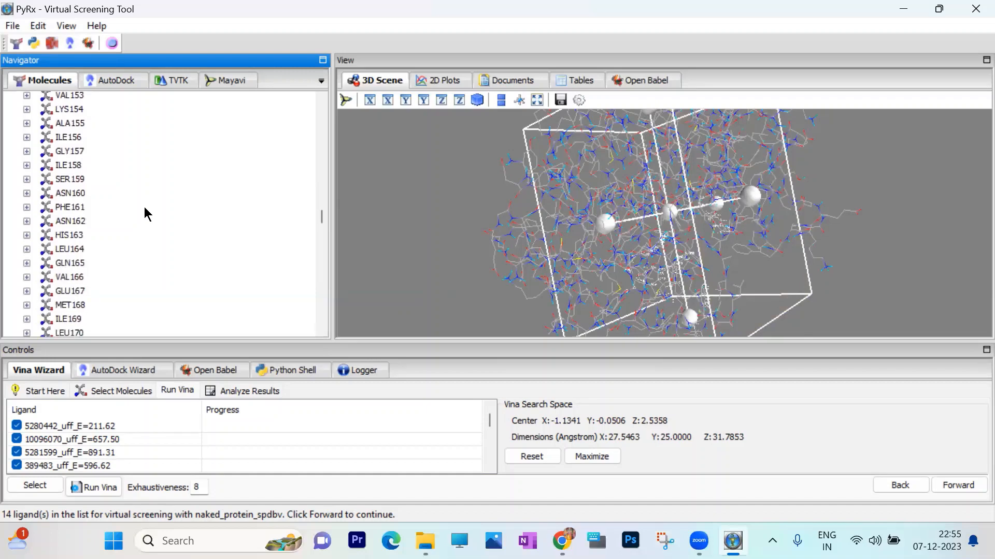
pyautogui.scroll(-8, 147, 214)
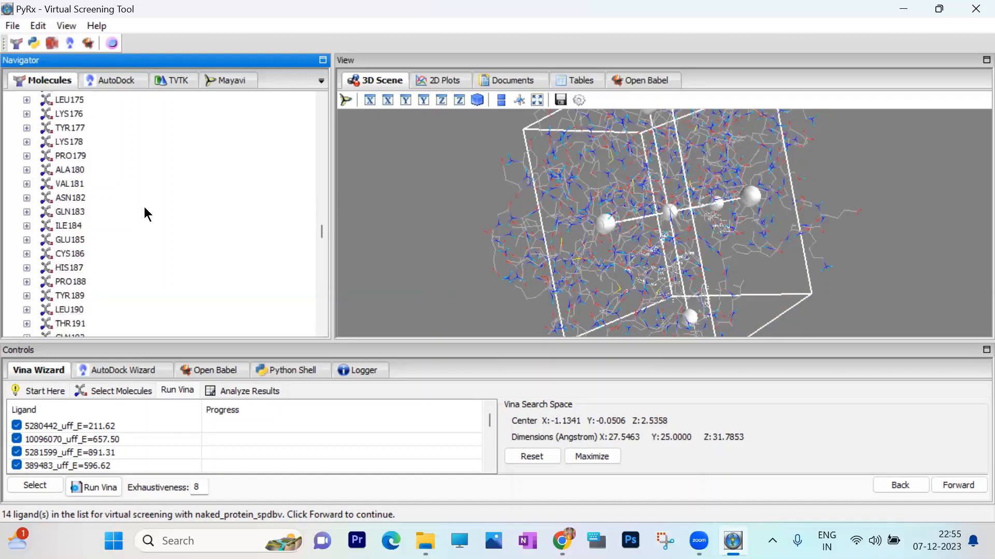
pyautogui.scroll(-20, 145, 214)
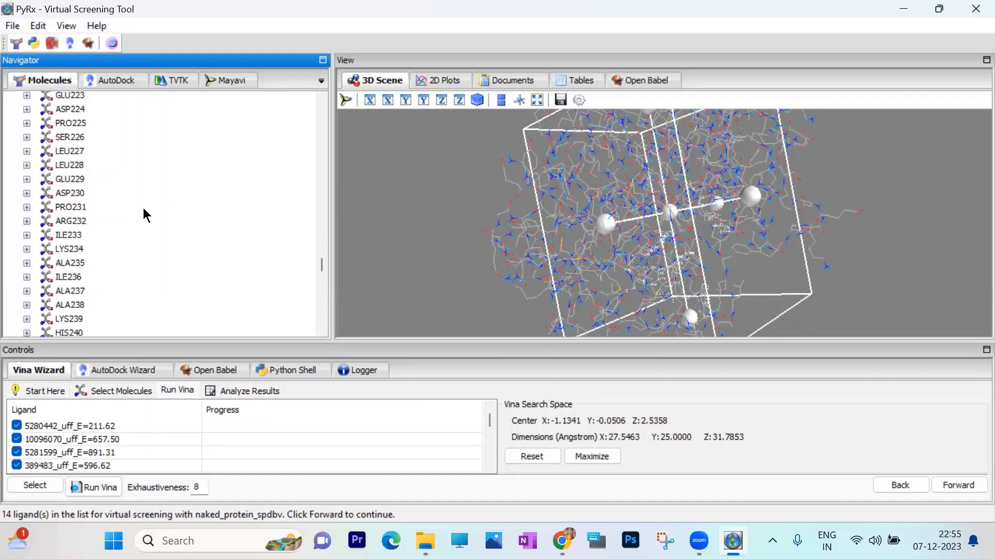
pyautogui.scroll(-11, 145, 213)
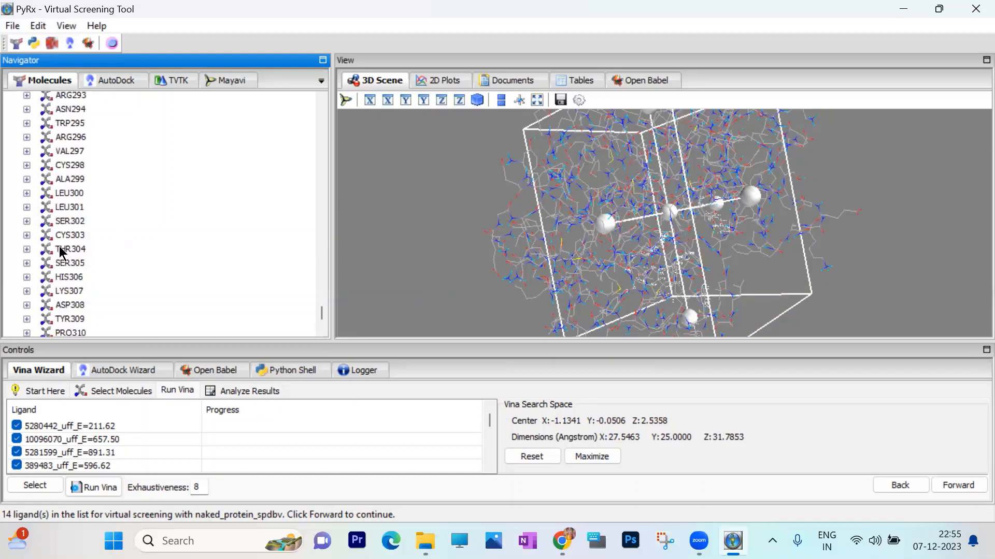
pyautogui.rightClick(76, 166)
pyautogui.moveTo(124, 176)
pyautogui.moveTo(224, 175)
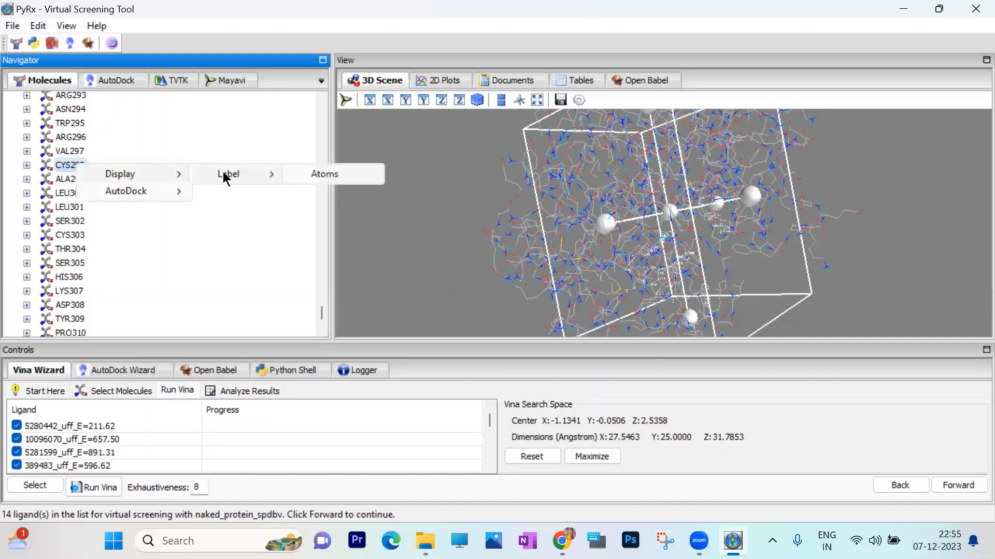
pyautogui.click(342, 176)
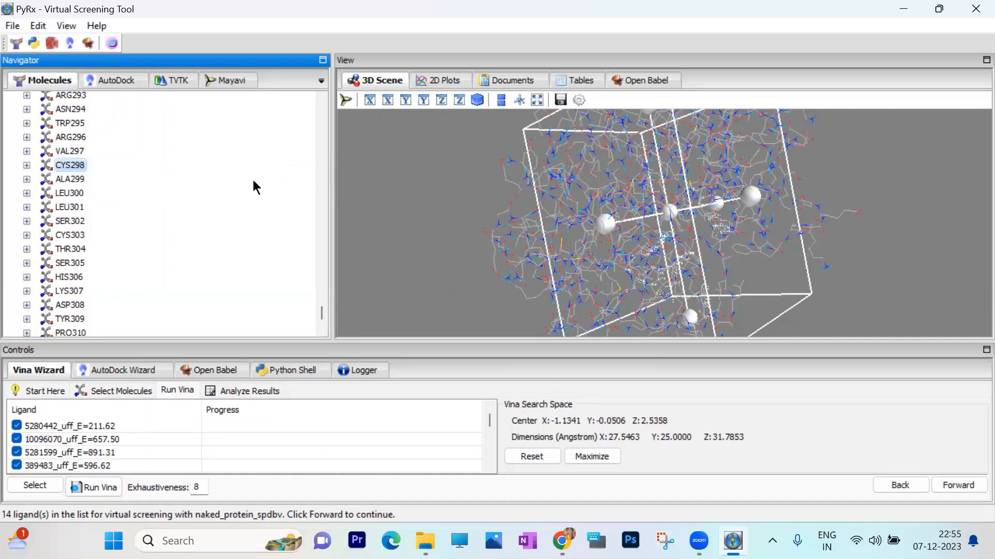
# - Display atom labels on residue LEU300 of the protein
pyautogui.rightClick(74, 193)
pyautogui.moveTo(114, 203)
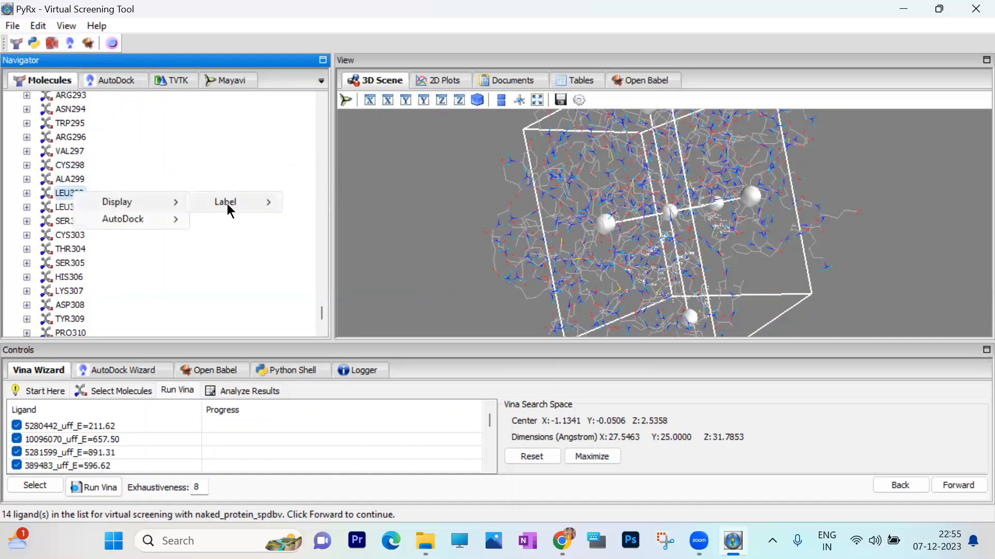
pyautogui.moveTo(227, 208)
pyautogui.click(330, 207)
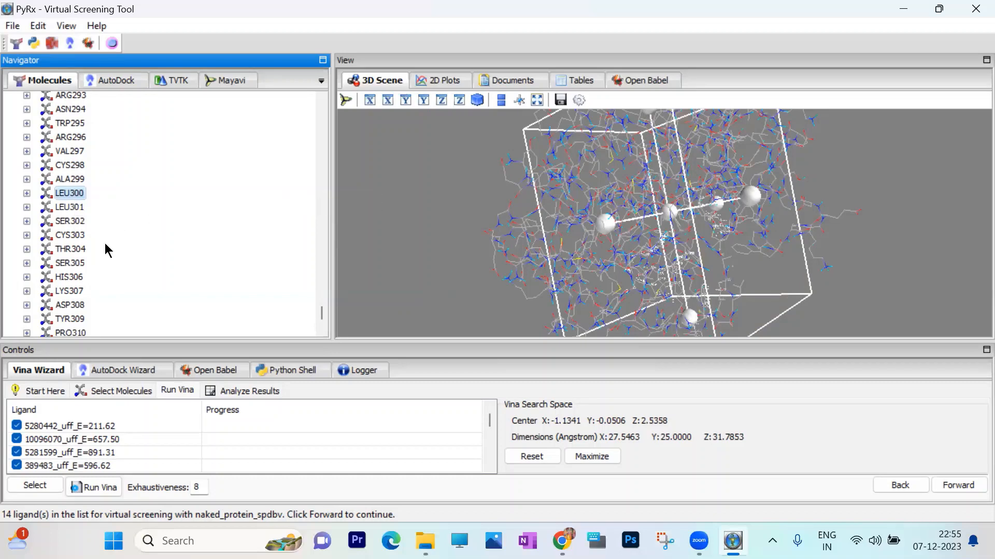
# - Display atom labels on residue TYR309 near the end of the protein chain
pyautogui.scroll(-2, 108, 251)
pyautogui.rightClick(82, 240)
pyautogui.moveTo(124, 244)
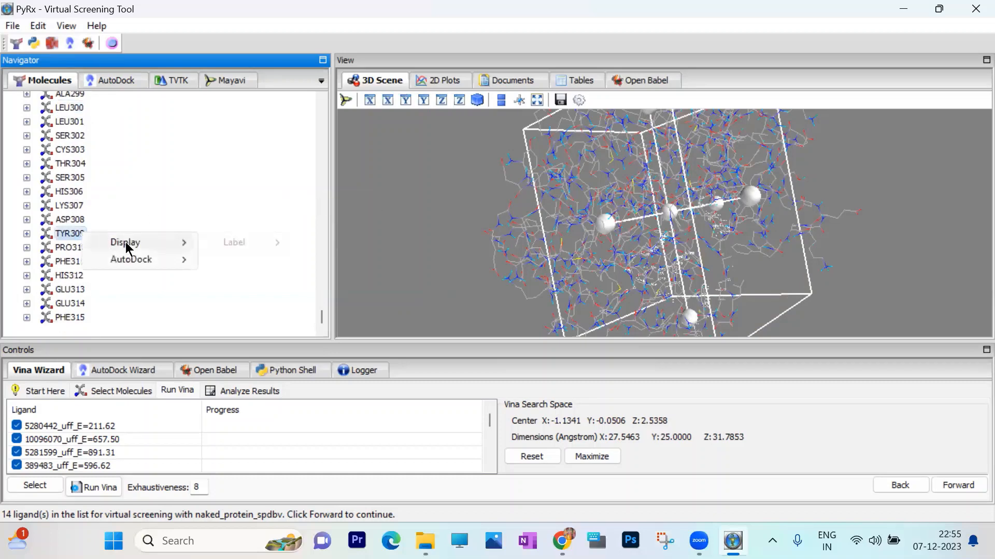
pyautogui.moveTo(223, 245)
pyautogui.click(331, 243)
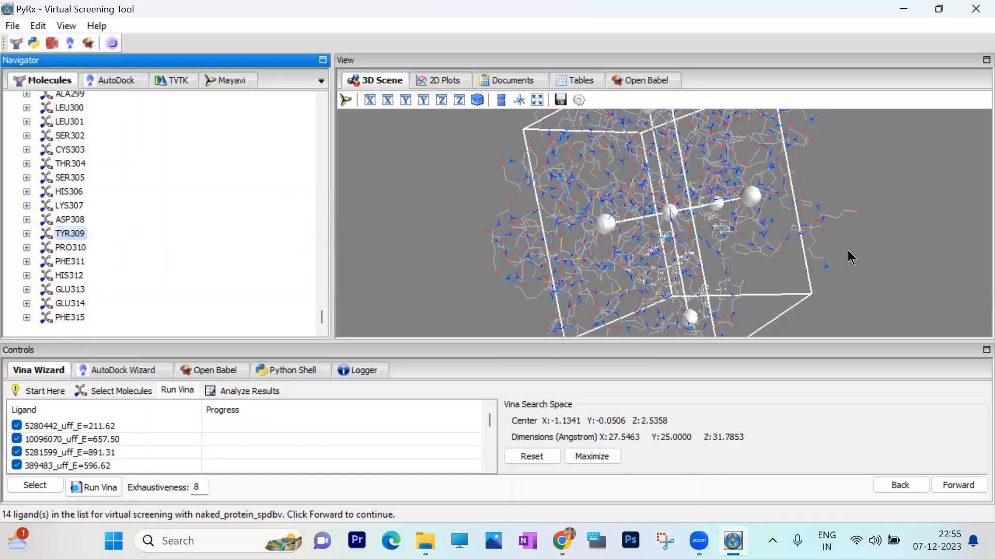
# - Enlarge the Vina search box to about 35.0 Å in X and 36.9 Å in Y around the labelled residues
pyautogui.scroll(-10, 661, 214)
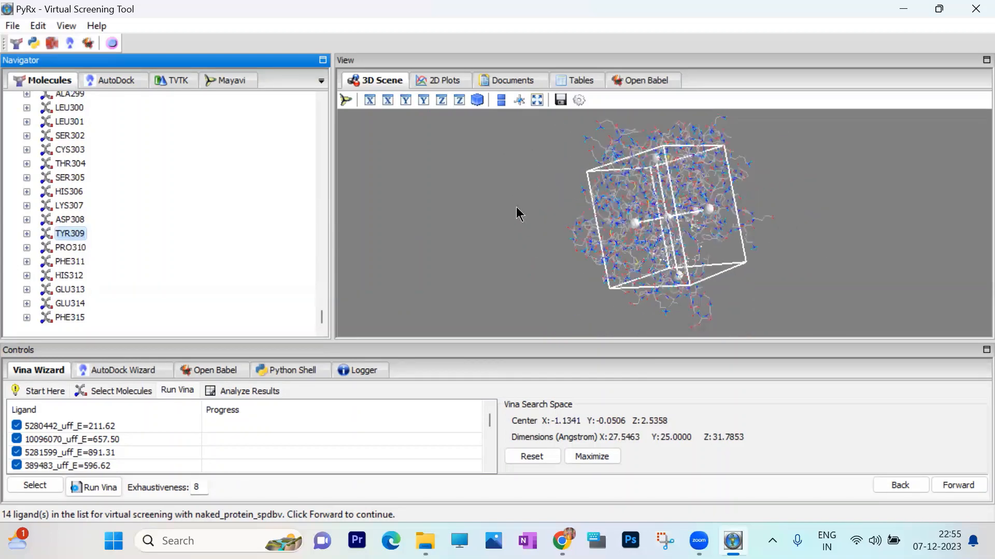
pyautogui.moveTo(658, 212); pyautogui.dragTo(728, 222)
pyautogui.moveTo(634, 223); pyautogui.dragTo(604, 224)
pyautogui.moveTo(509, 229); pyautogui.dragTo(750, 274)
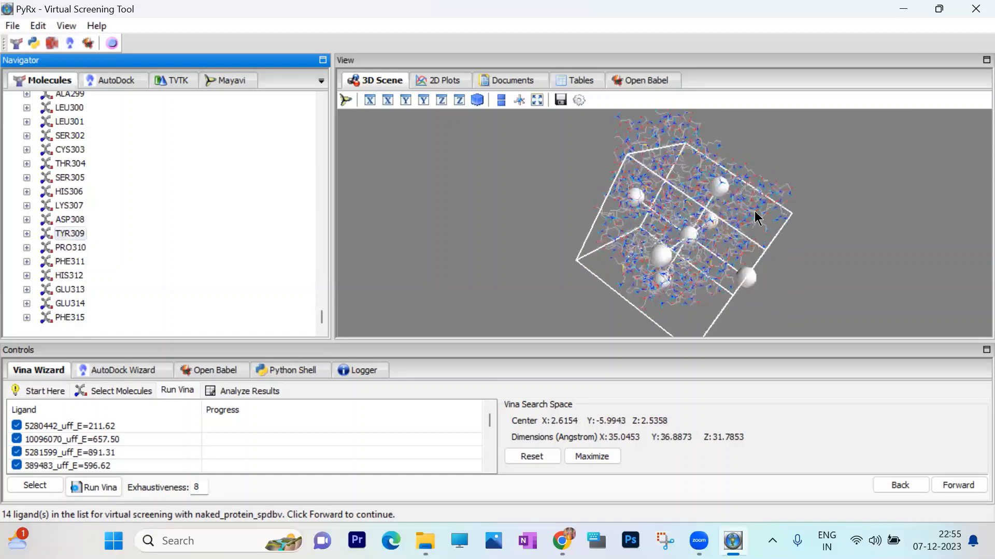
# - Resize the search box to about 40.9 Å in X and 32.6 Å in Z, and start the Vina docking run
pyautogui.moveTo(836, 164); pyautogui.dragTo(683, 181)
pyautogui.moveTo(861, 256); pyautogui.dragTo(614, 231)
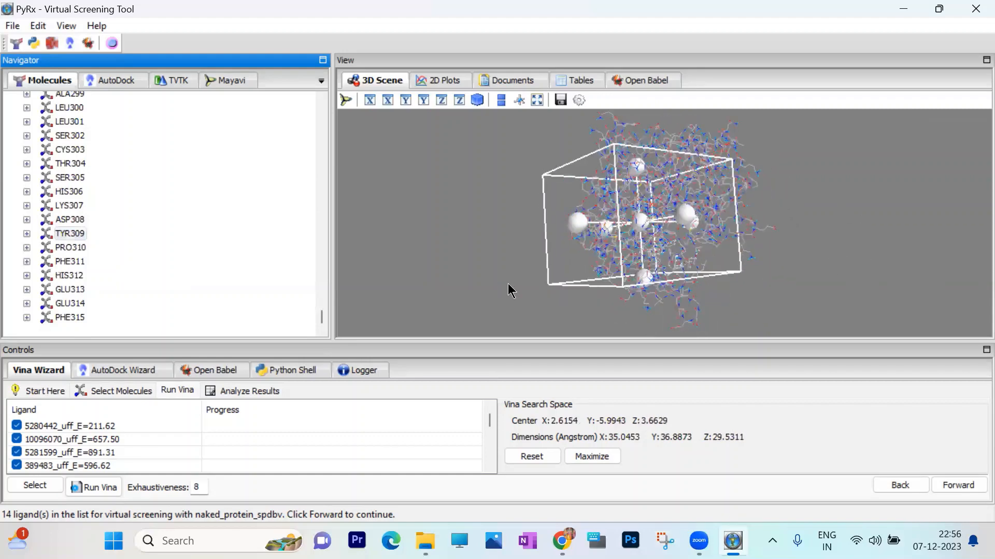
pyautogui.moveTo(508, 284); pyautogui.dragTo(752, 220)
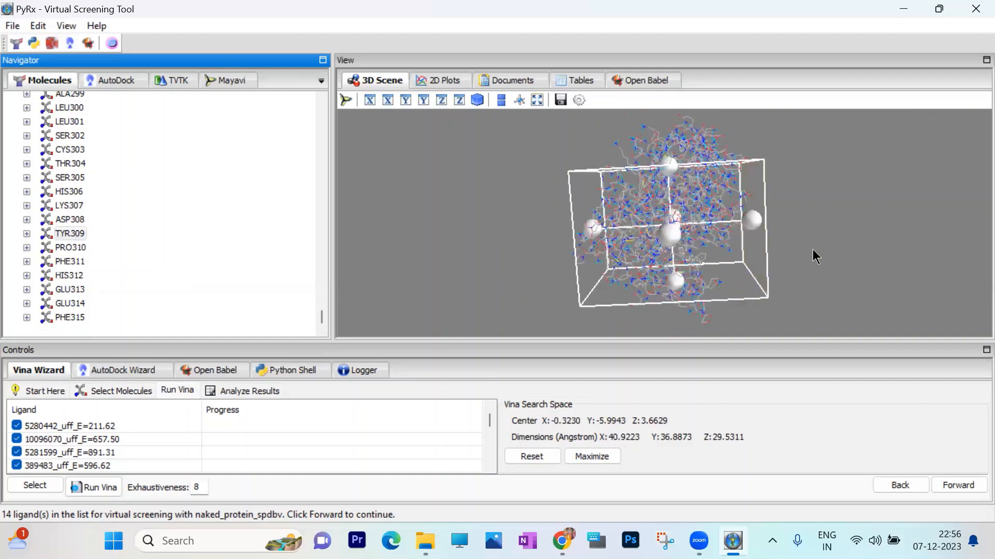
pyautogui.moveTo(812, 250); pyautogui.dragTo(657, 294)
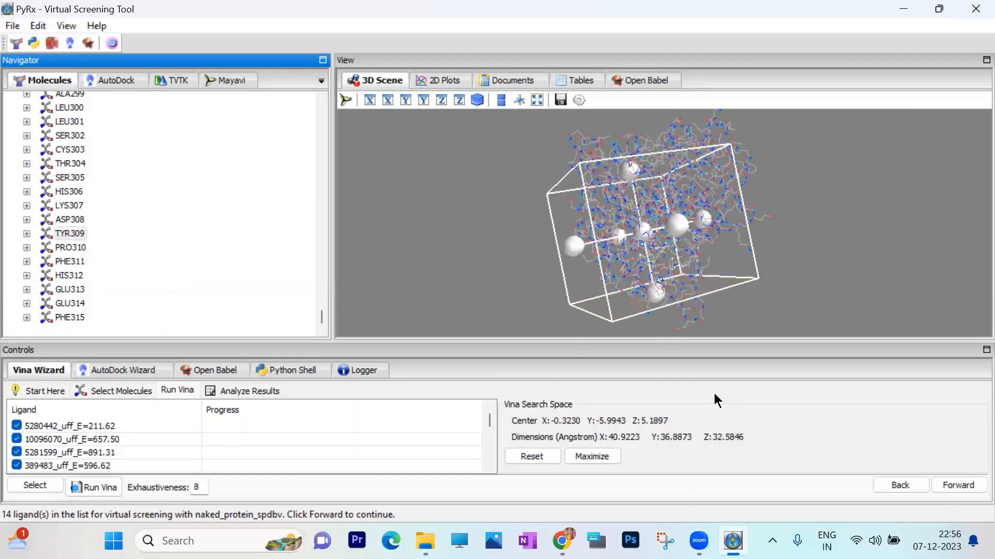
pyautogui.click(965, 486)
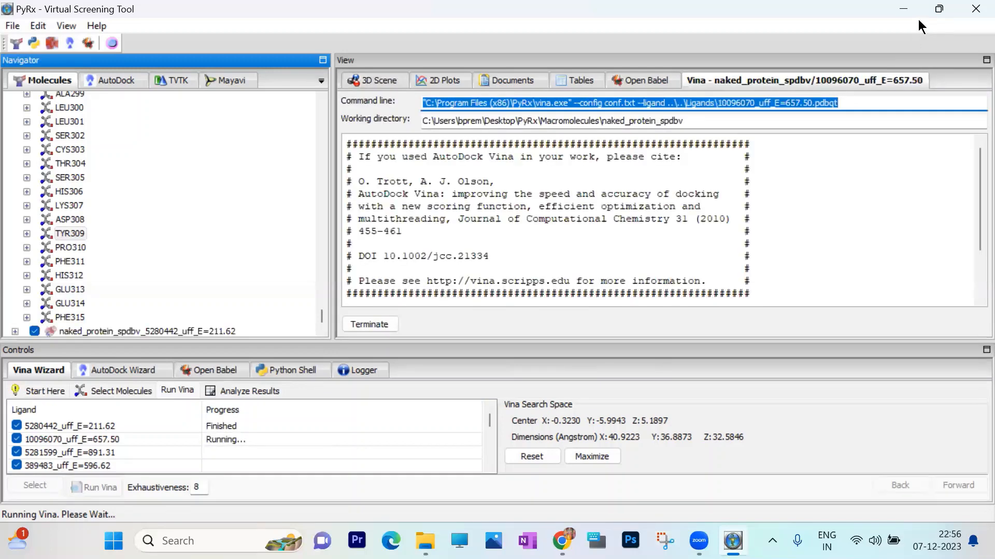
# - Switch to File Explorer and open the Ligands folder inside the desktop's PyRx folder to examine the ligand PDBQT files
pyautogui.click(904, 9)
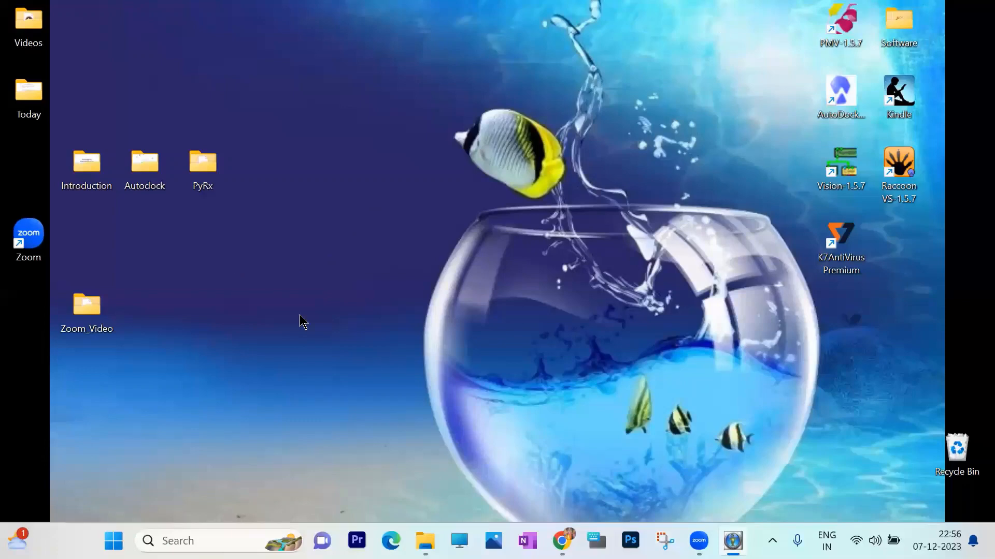
pyautogui.doubleClick(193, 161)
pyautogui.doubleClick(194, 158)
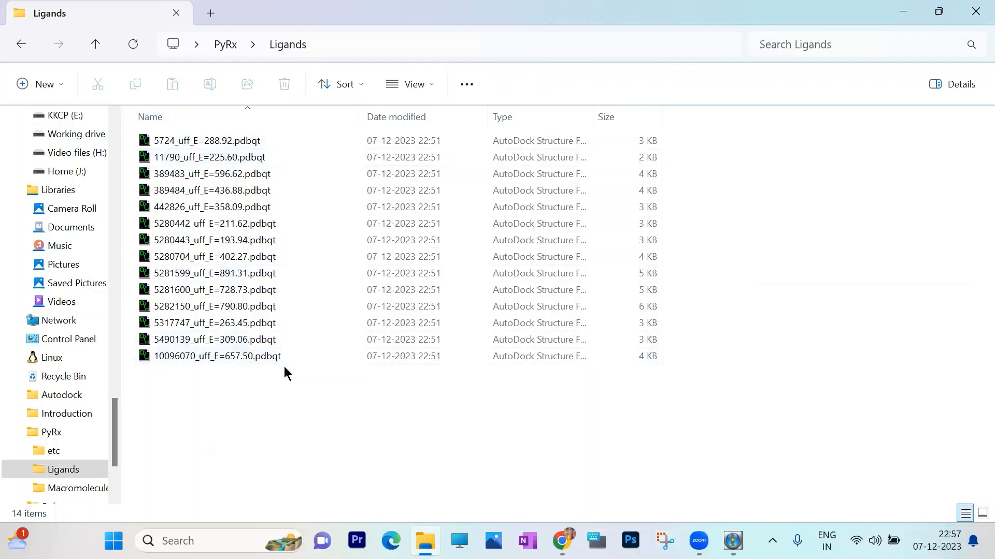
# - Open the naked_protein_spdbv folder inside the PyRx Macromolecules folder
pyautogui.click(96, 44)
pyautogui.click(190, 173)
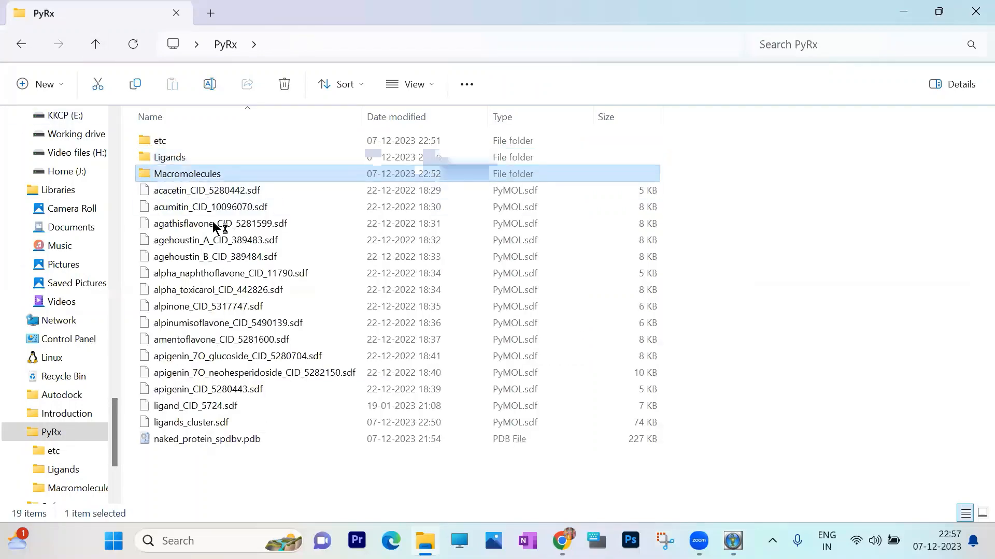
pyautogui.click(215, 140)
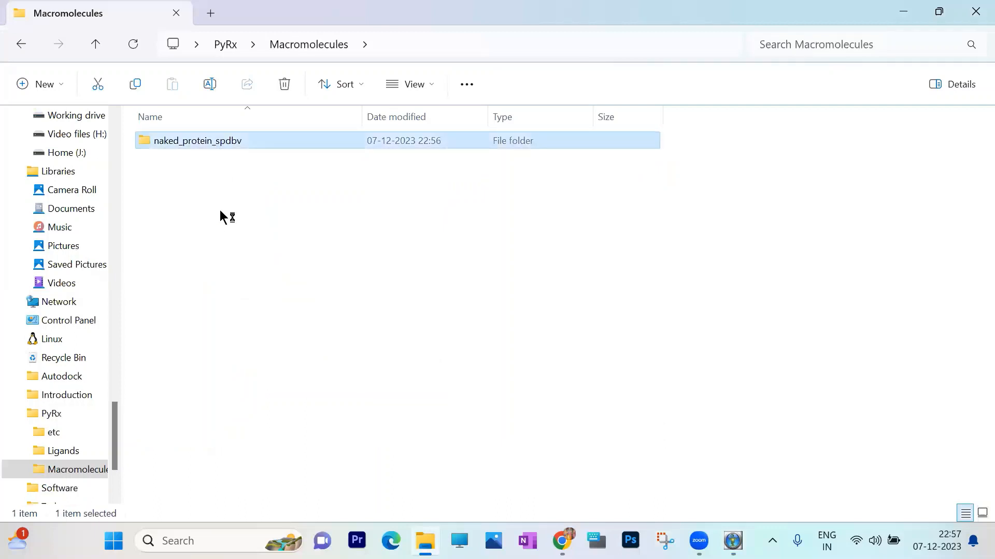
pyautogui.press('Return')
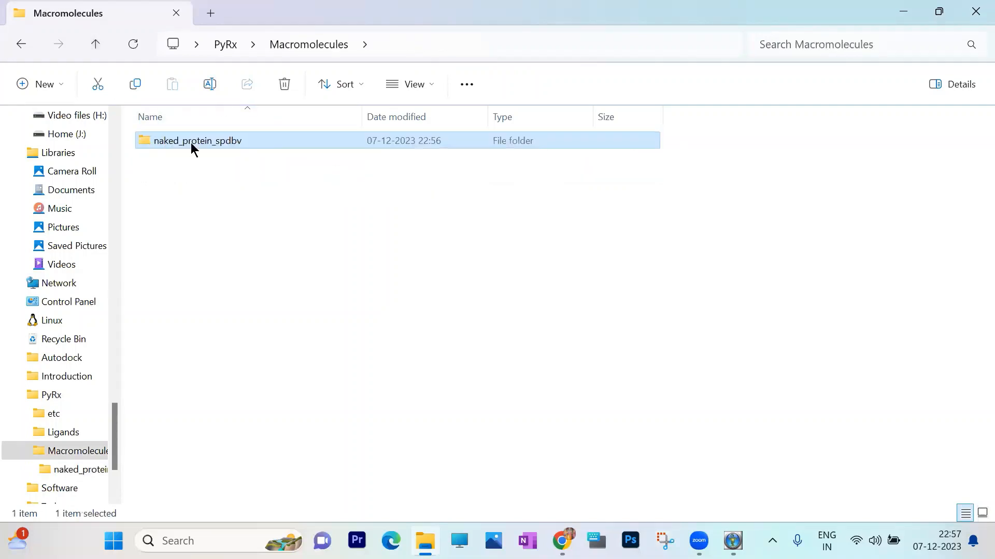
pyautogui.press('Return')
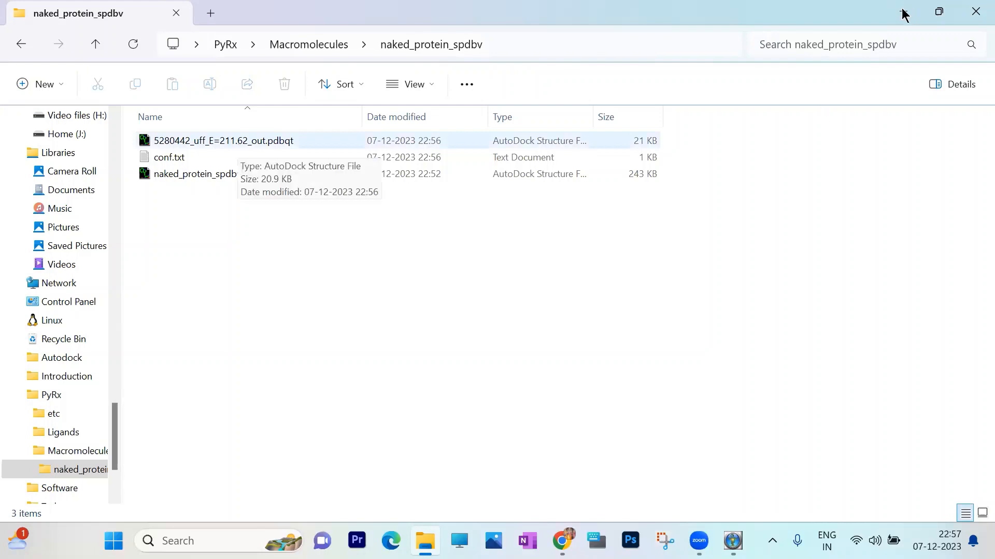
# - Open the Vina installation folder under The Scripps Research Institute in Program Files (x86) on drive C
pyautogui.press('super+d')
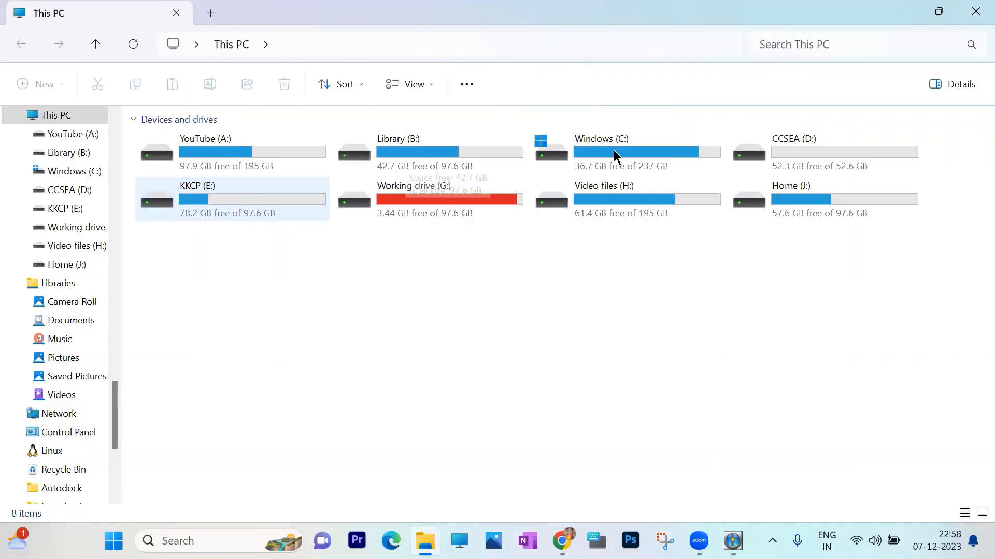
pyautogui.click(614, 155)
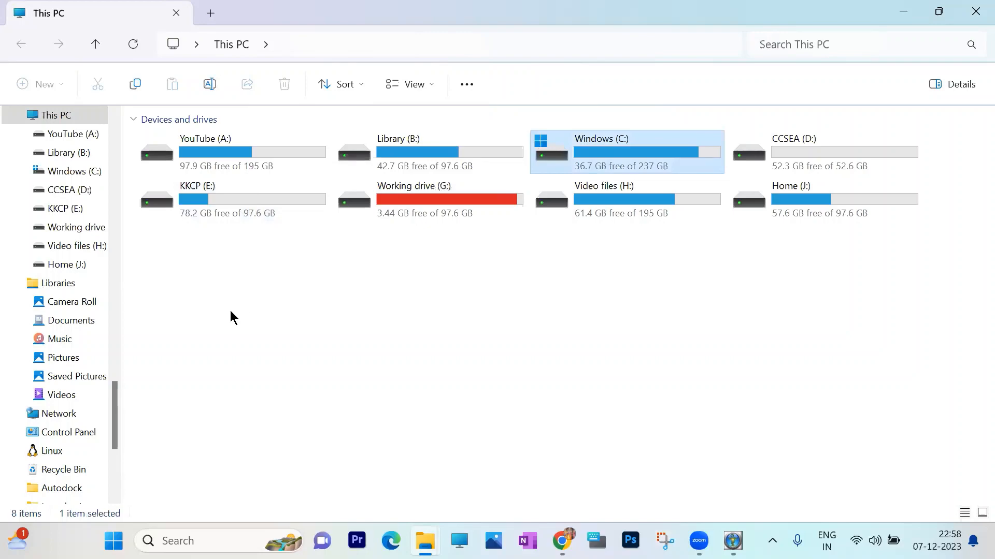
pyautogui.press('Return')
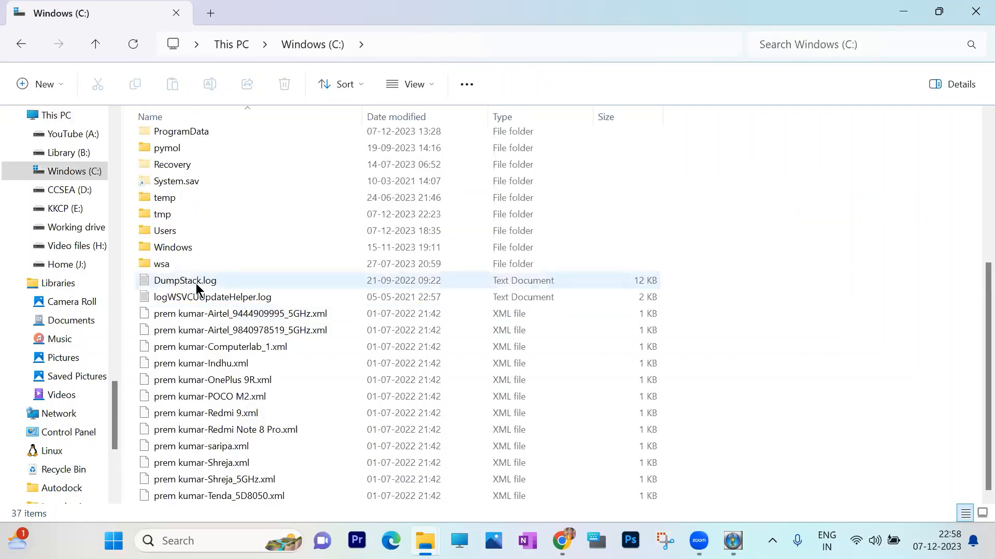
pyautogui.scroll(3, 196, 284)
pyautogui.click(203, 253)
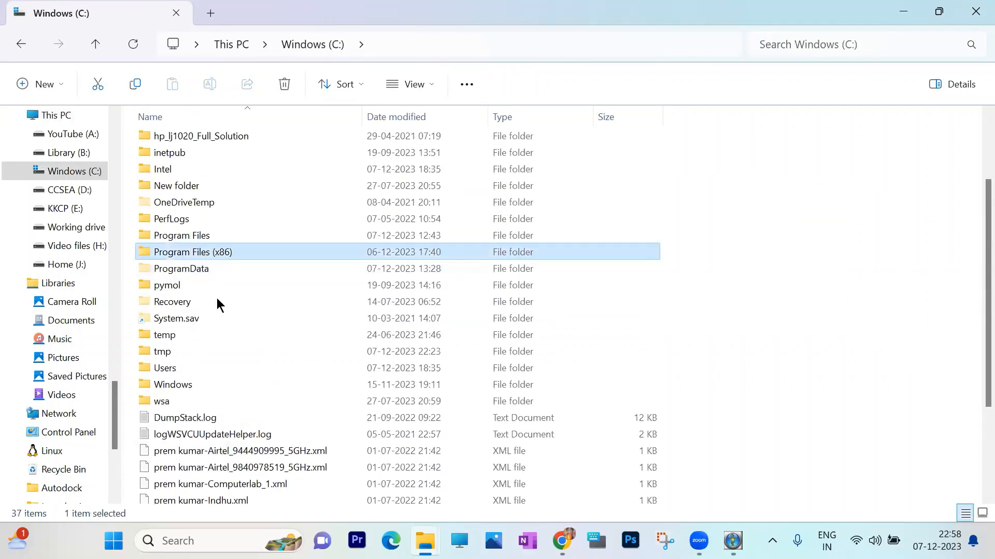
pyautogui.press('Return')
pyautogui.scroll(-8, 217, 304)
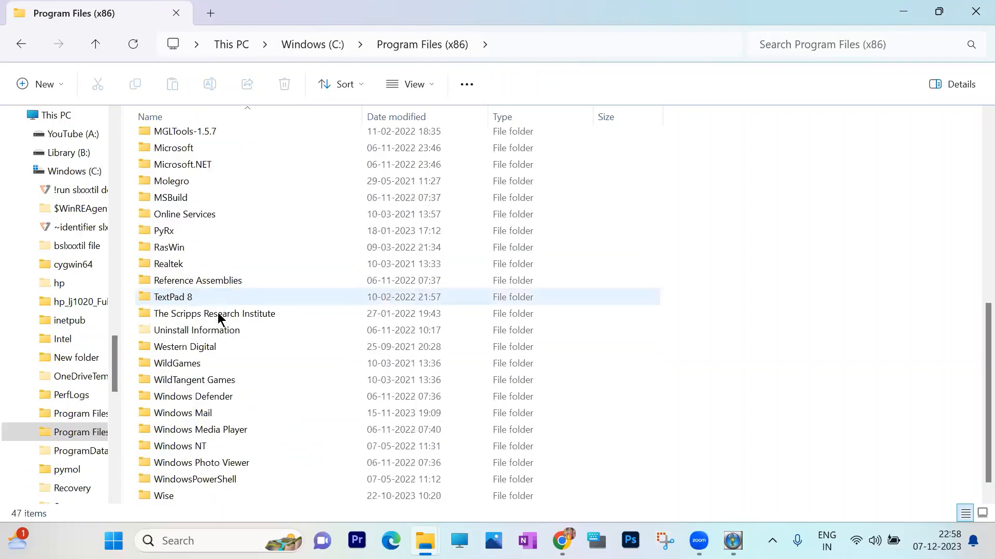
pyautogui.click(220, 314)
pyautogui.doubleClick(219, 314)
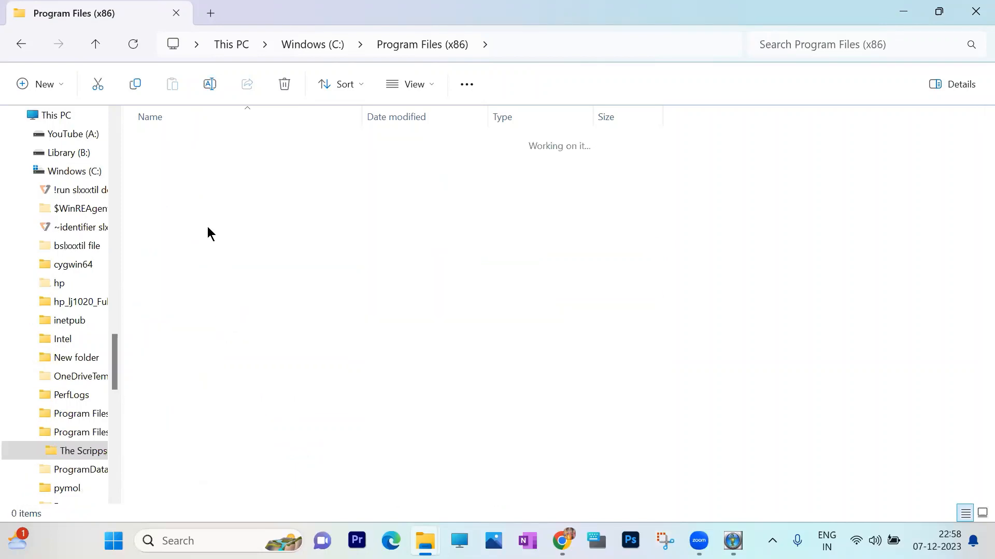
pyautogui.click(169, 157)
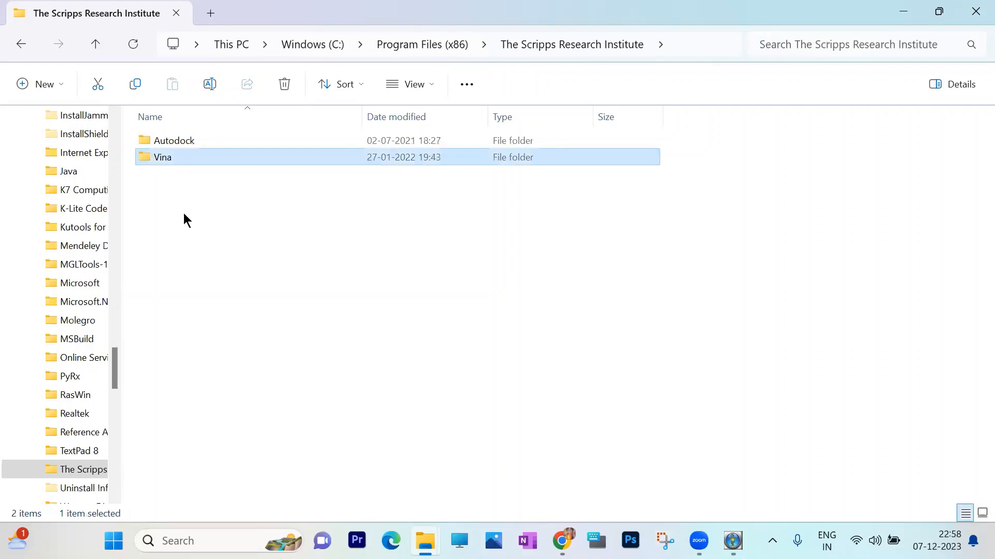
pyautogui.press('Return')
# - Copy vina_split.exe from the Vina folder into the naked_protein_spdbv folder
pyautogui.click(186, 176)
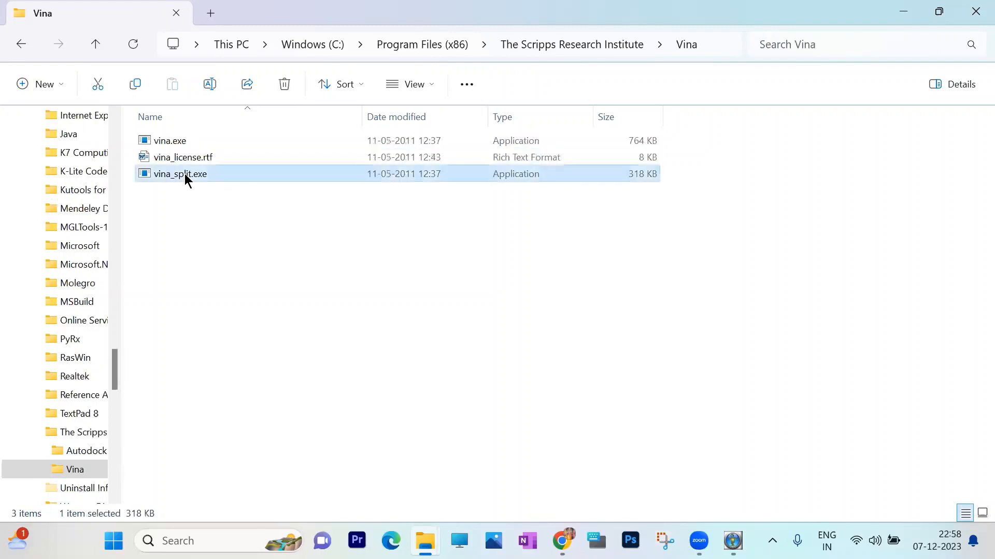
pyautogui.rightClick(184, 175)
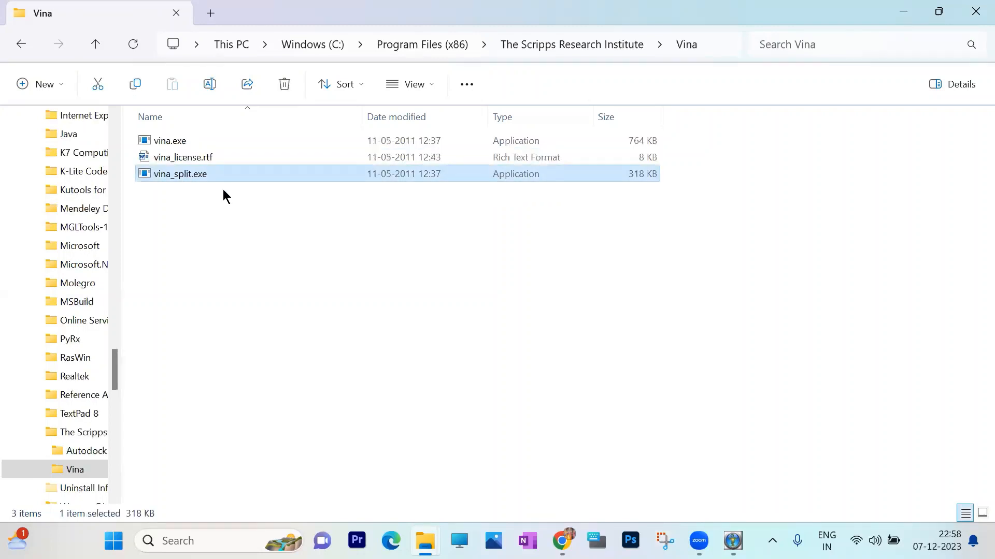
pyautogui.click(973, 99)
pyautogui.click(961, 16)
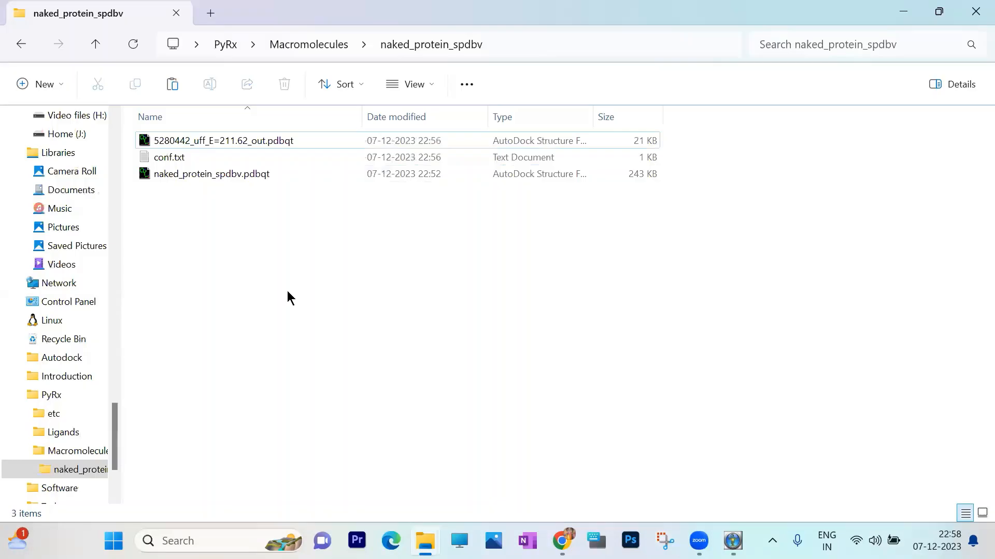
pyautogui.hotkey('ctrl', 'v')
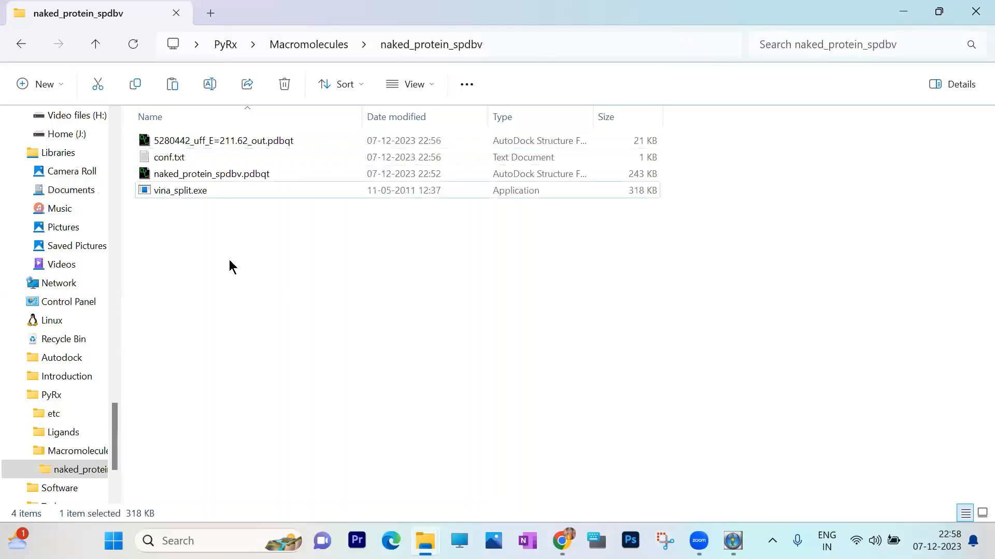
pyautogui.click(229, 262)
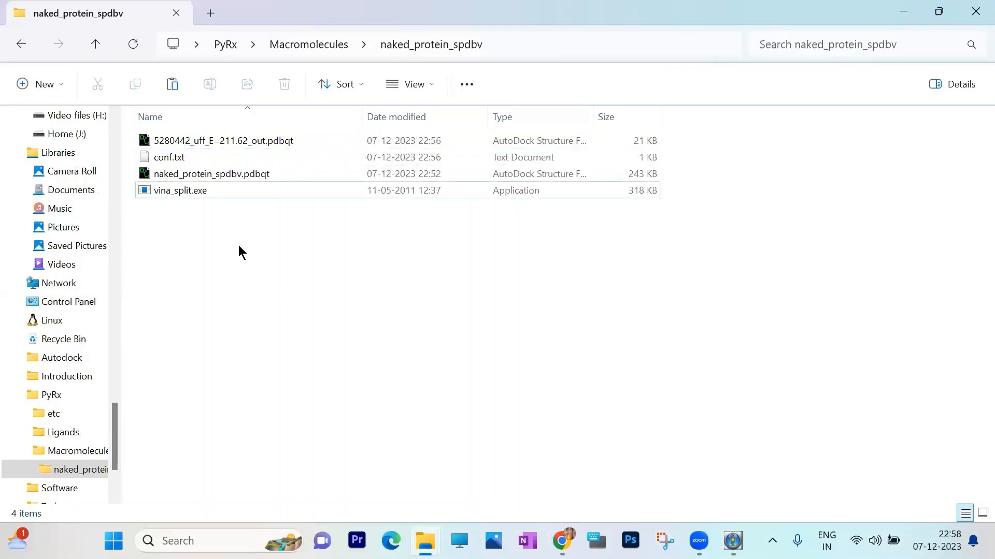
pyautogui.rightClick(238, 247)
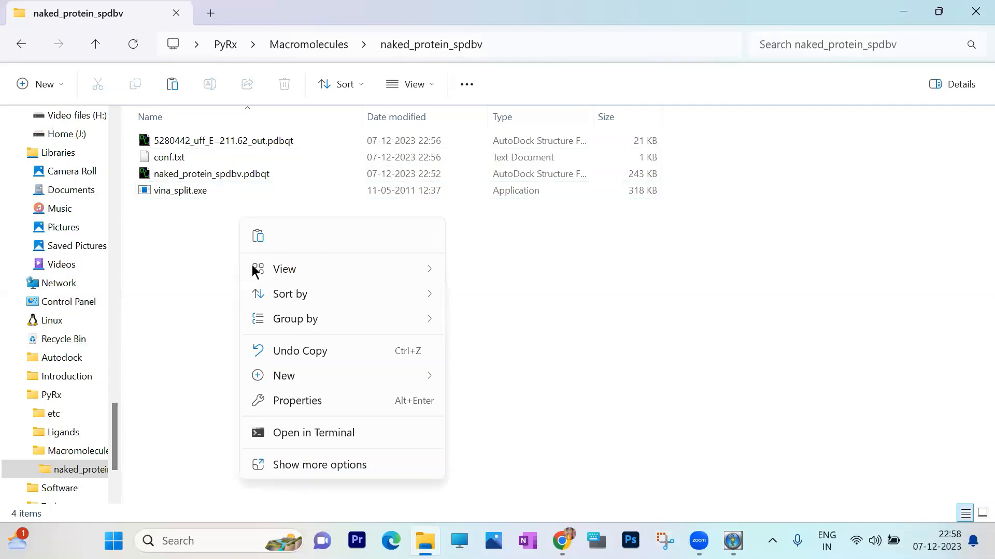
pyautogui.click(327, 433)
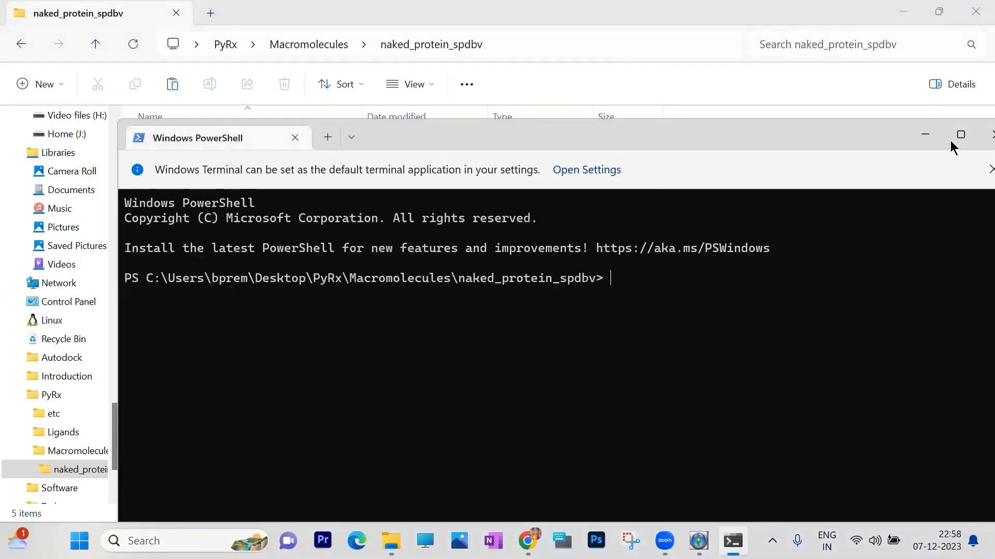
pyautogui.moveTo(793, 136); pyautogui.dragTo(673, 137)
pyautogui.click(876, 136)
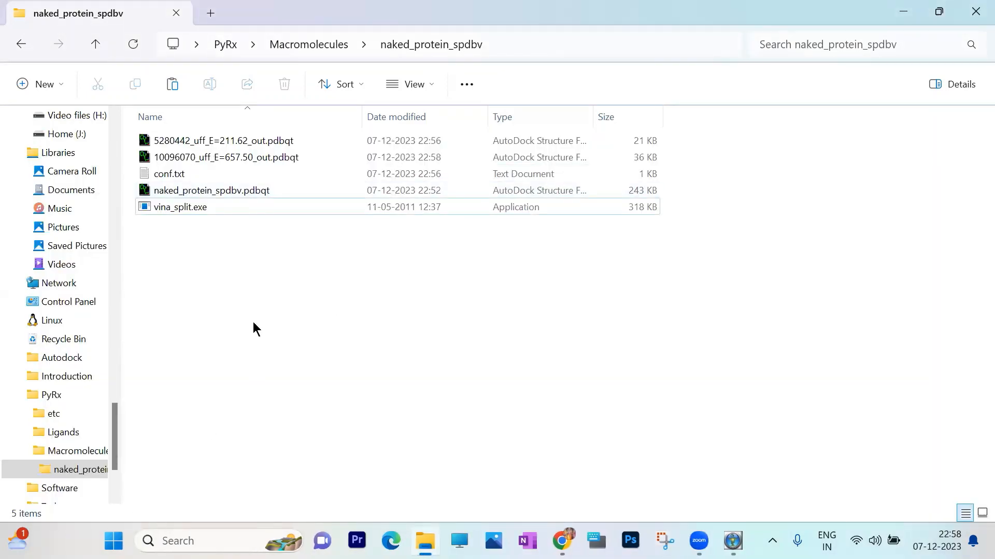
pyautogui.rightClick(254, 303)
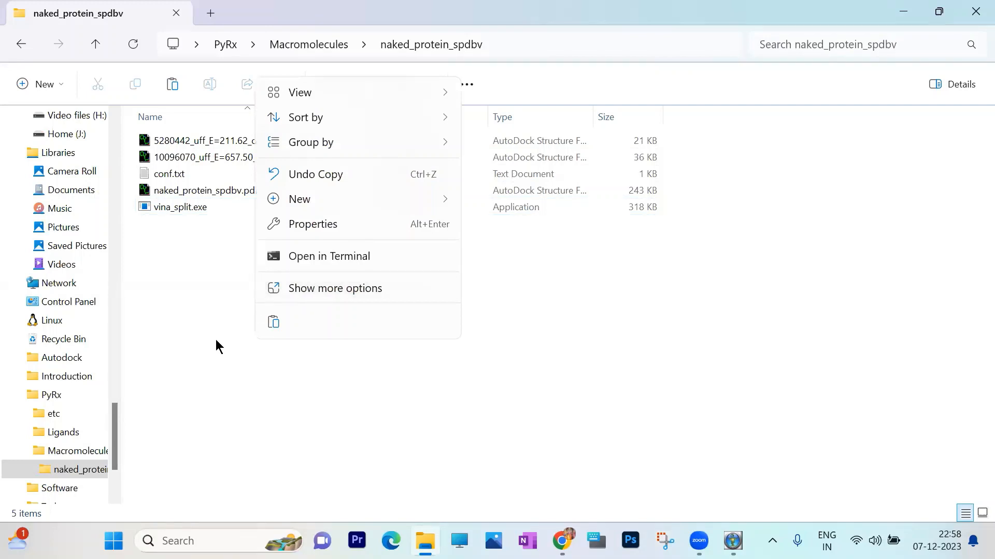
pyautogui.click(146, 488)
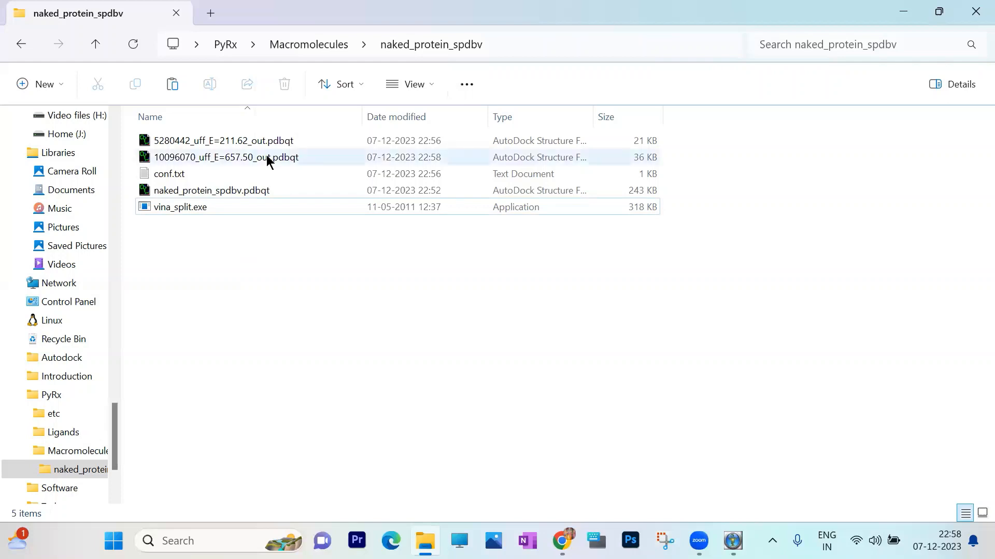
pyautogui.click(253, 209)
pyautogui.click(274, 284)
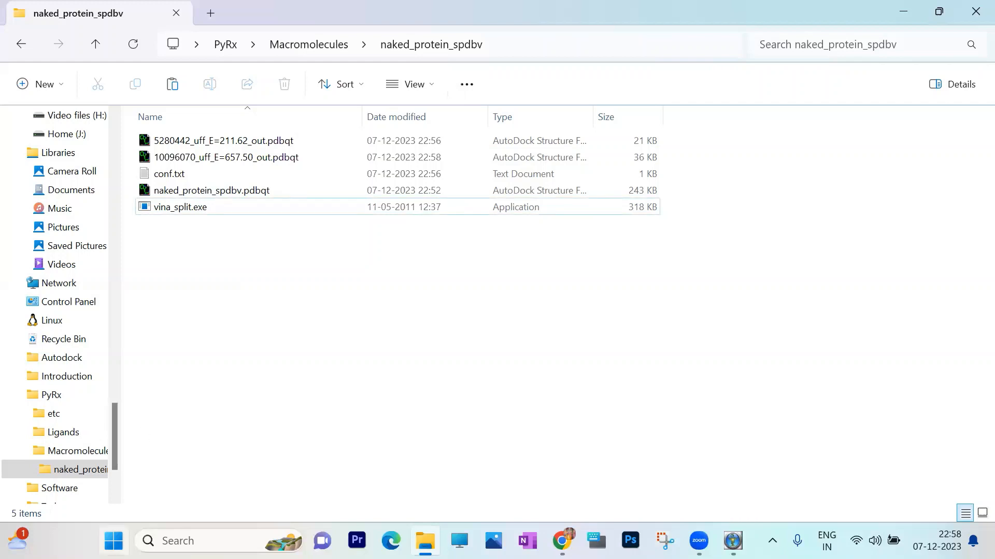
pyautogui.press('super')
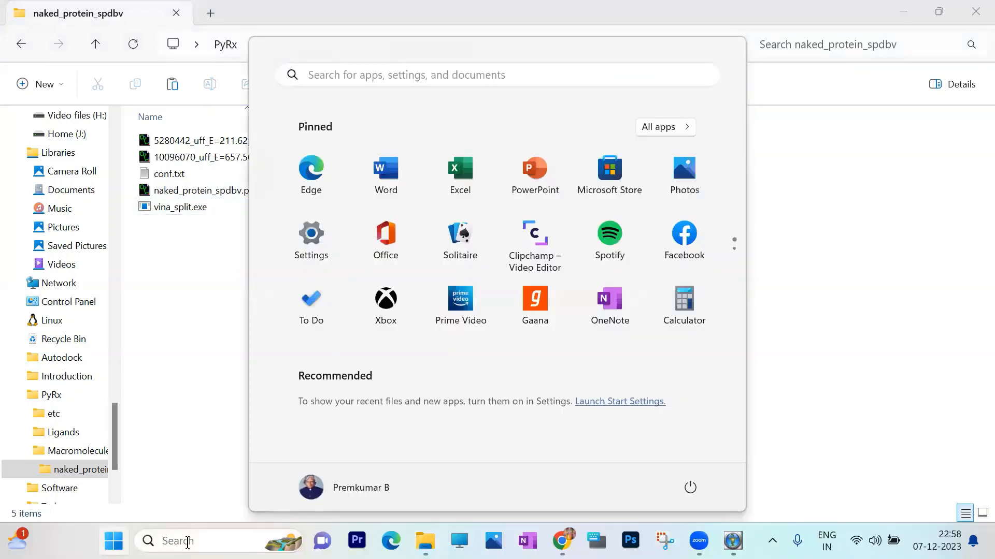
pyautogui.press('super')
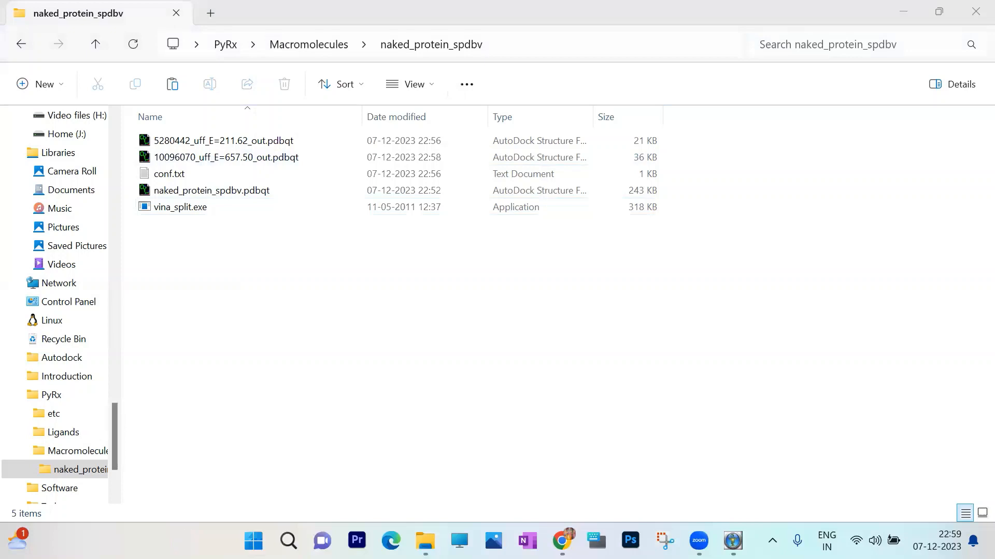
pyautogui.press('super+x')
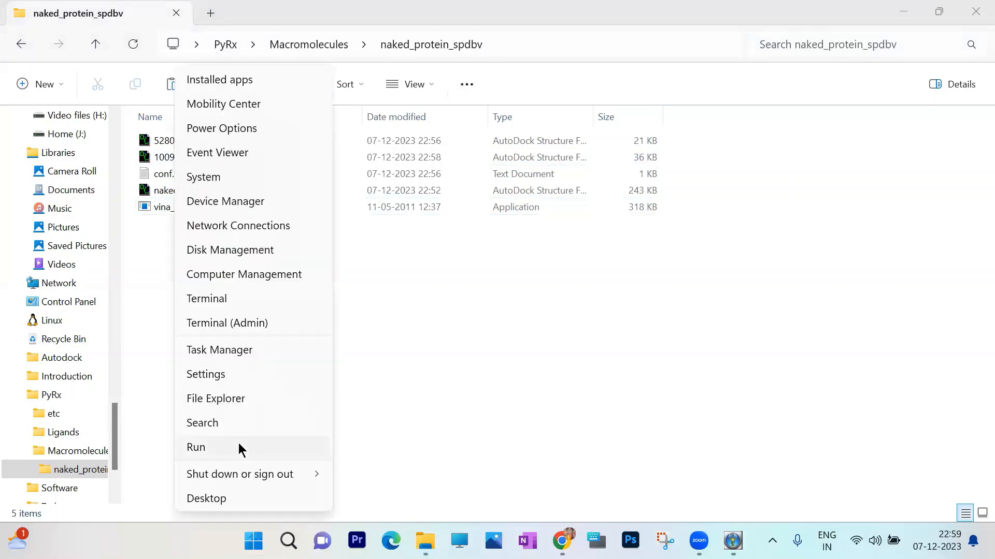
pyautogui.press('r')
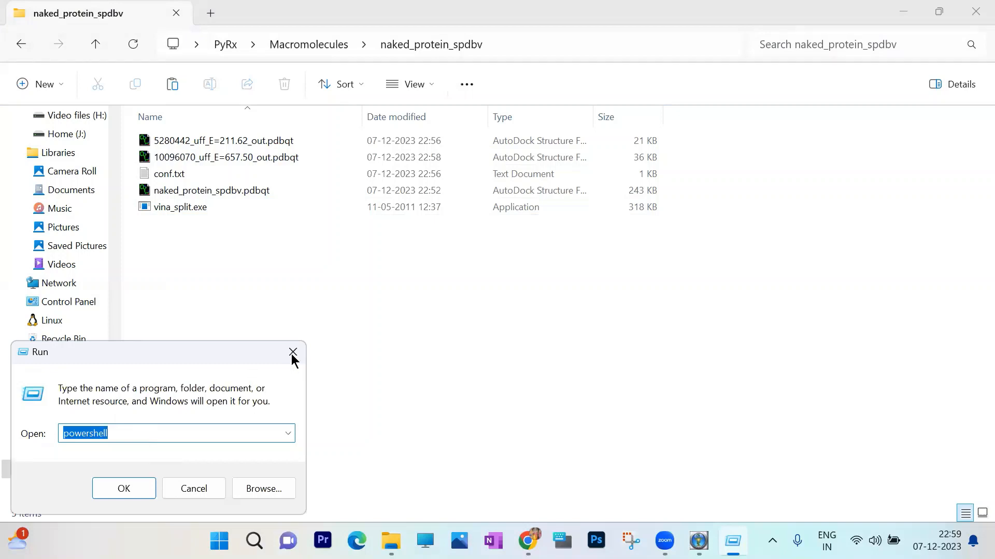
pyautogui.click(223, 492)
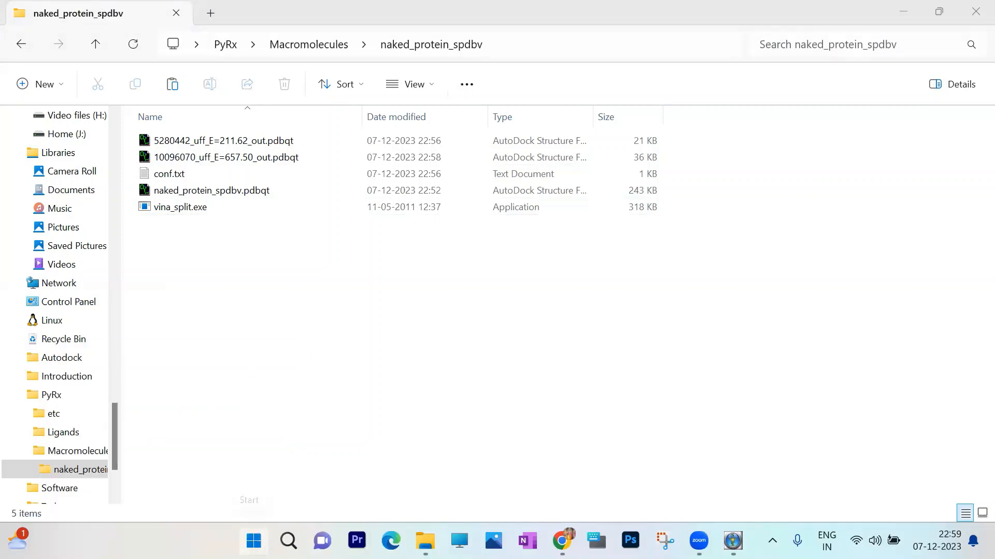
# - Launch a Windows Command Prompt window by running cmd
pyautogui.press('super+x')
pyautogui.write('rshell')
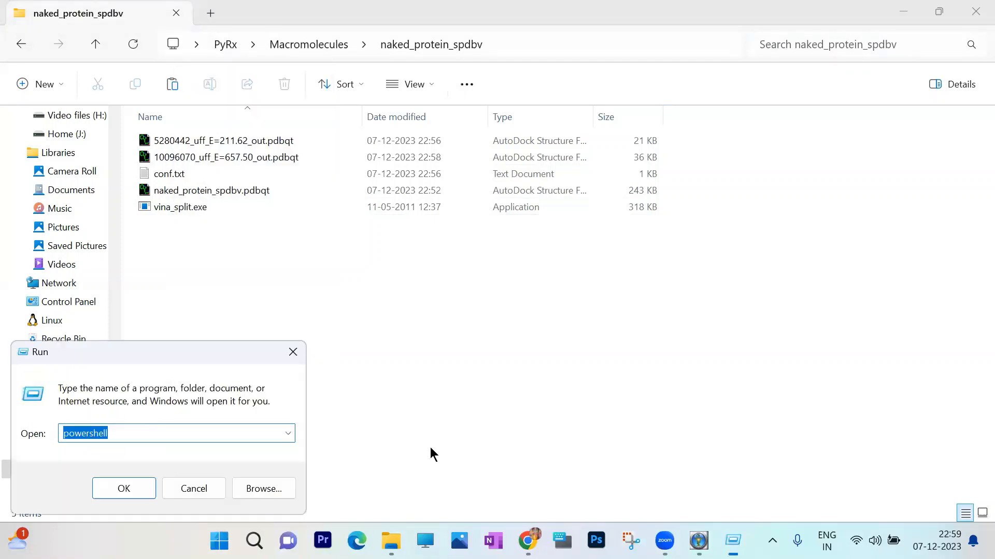
pyautogui.write('cmd')
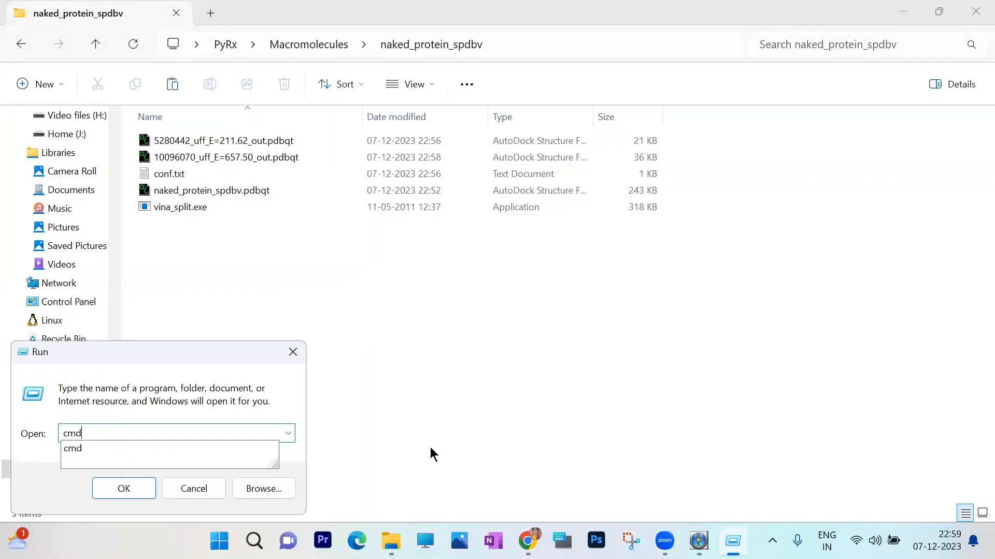
pyautogui.click(133, 488)
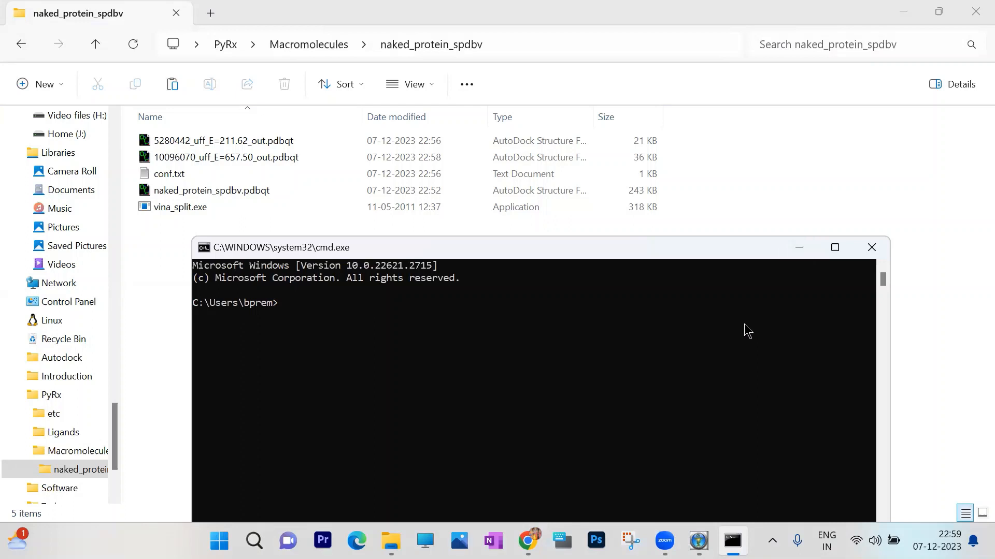
# - Change the Command Prompt directory with cd to the desktop's PyRx\Macromolecules\naked_protein_spdbv folder, using the path copied from File Explorer
pyautogui.write('cd')
pyautogui.click(801, 249)
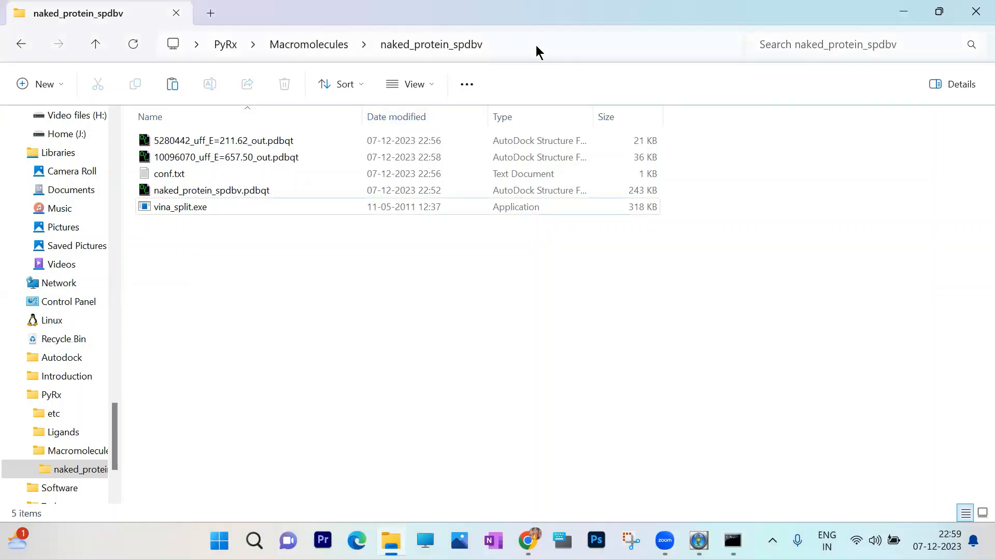
pyautogui.click(536, 45)
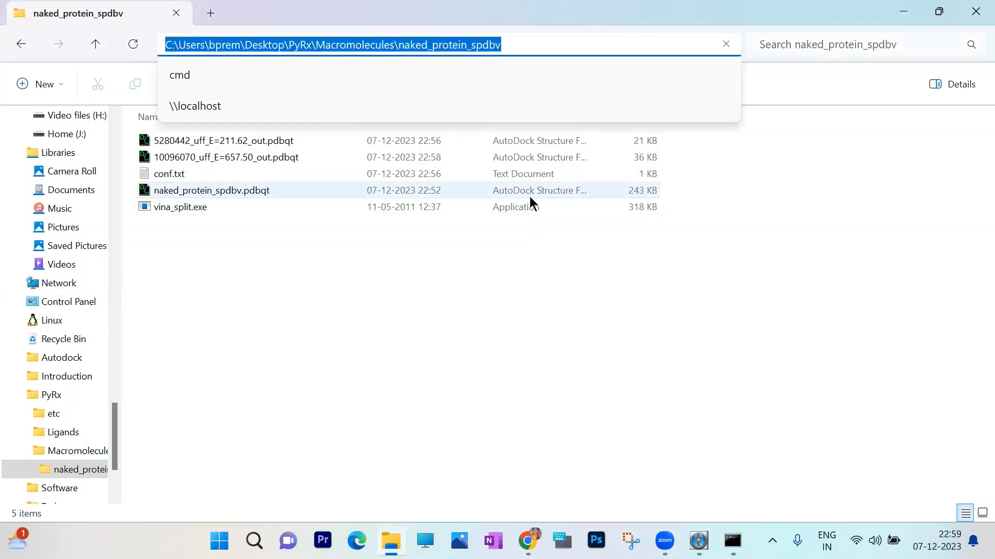
pyautogui.hotkey('ctrl', 'c')
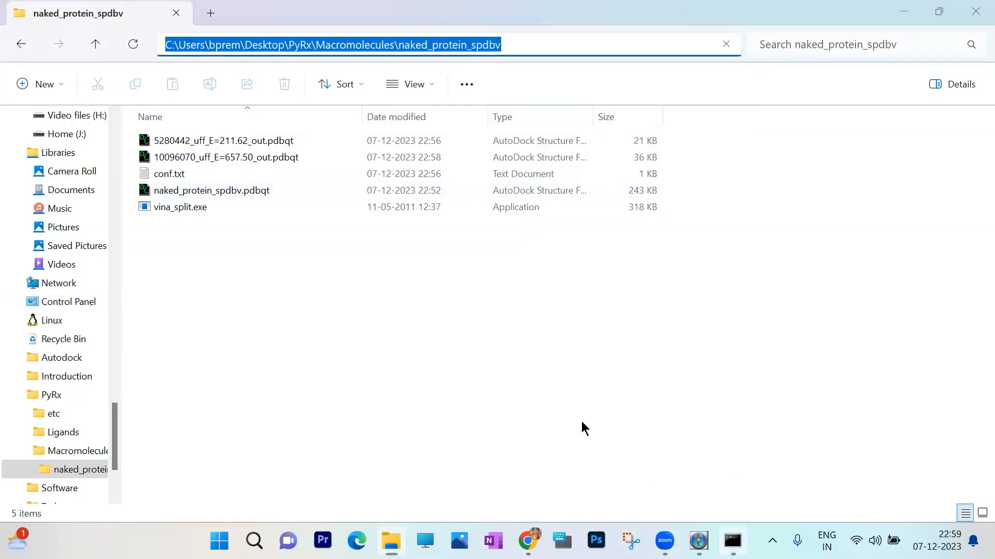
pyautogui.hotkey('alt', 'Tab')
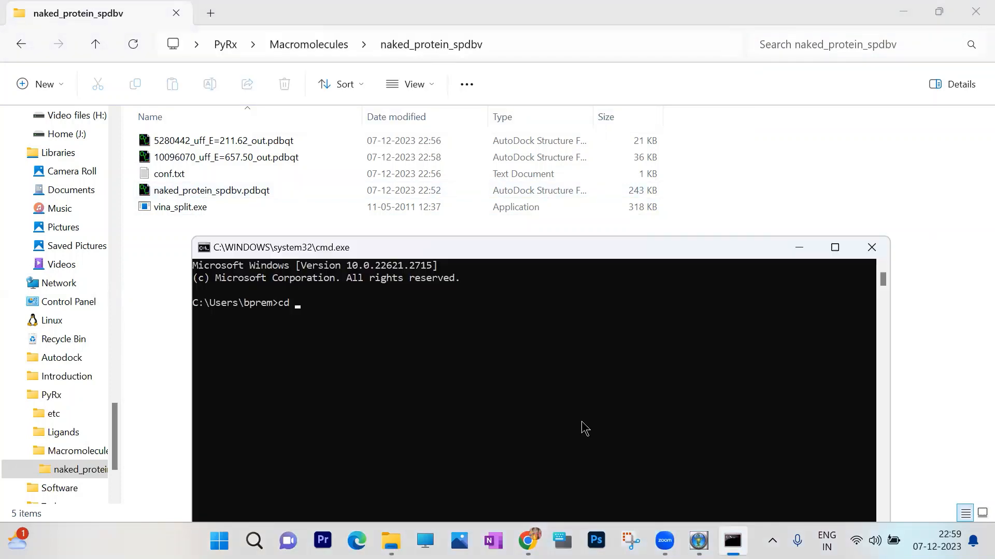
pyautogui.hotkey('ctrl', 'v')
pyautogui.press('Return')
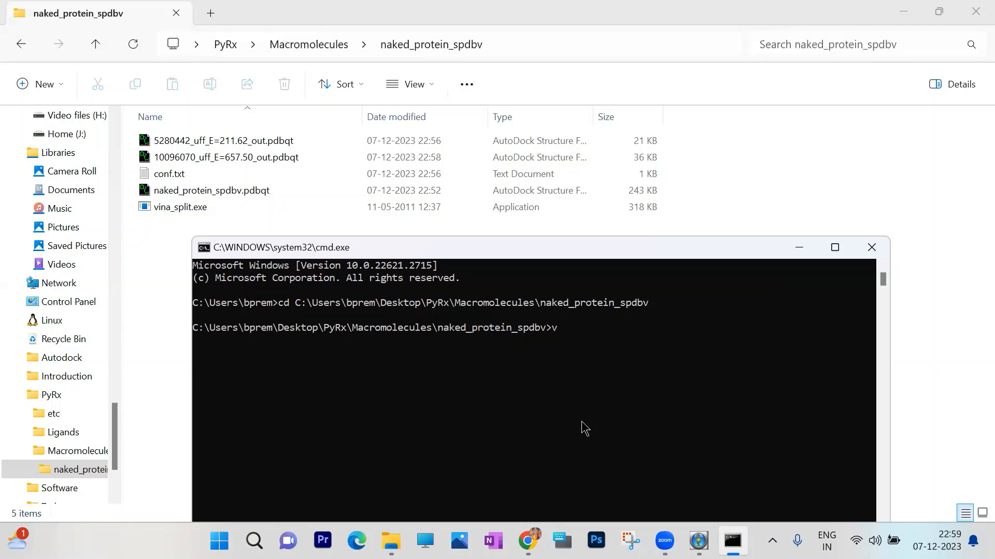
# - Split the docked poses by running vina_split.exe --input "5280442_uff_E=211.62_out.pdbqt", and close the Command Prompt
pyautogui.press('Tab')
pyautogui.write('--input ')
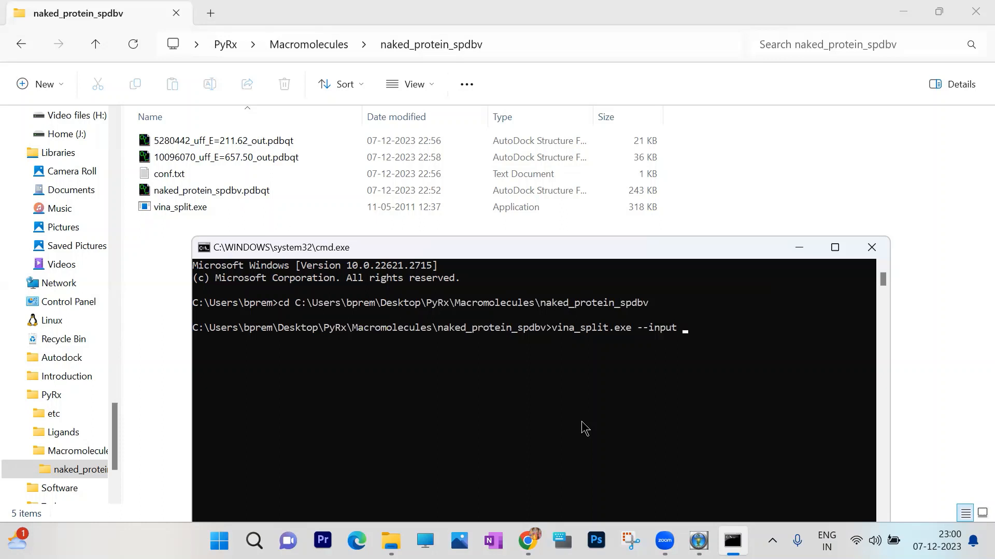
pyautogui.write('5')
pyautogui.press('Tab')
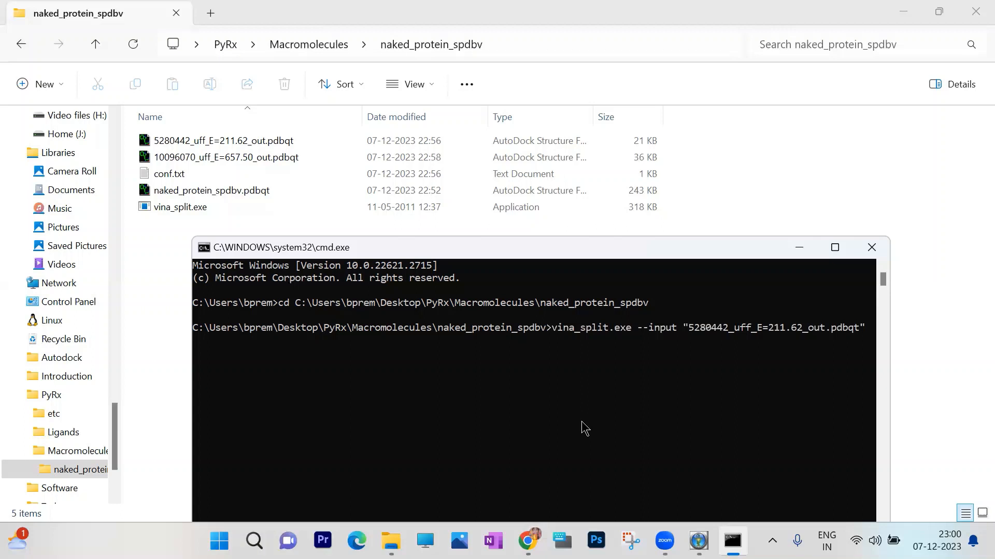
pyautogui.press('Return')
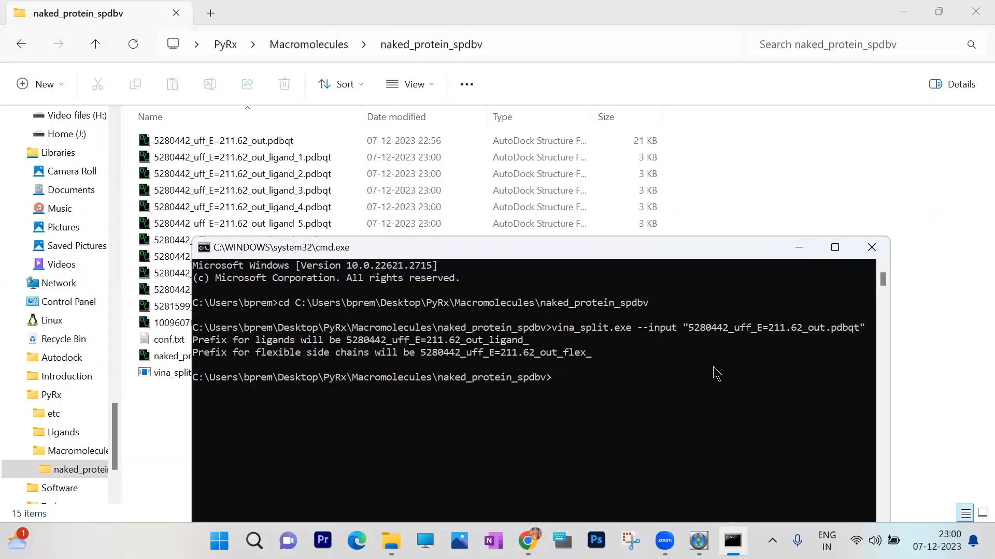
pyautogui.click(872, 247)
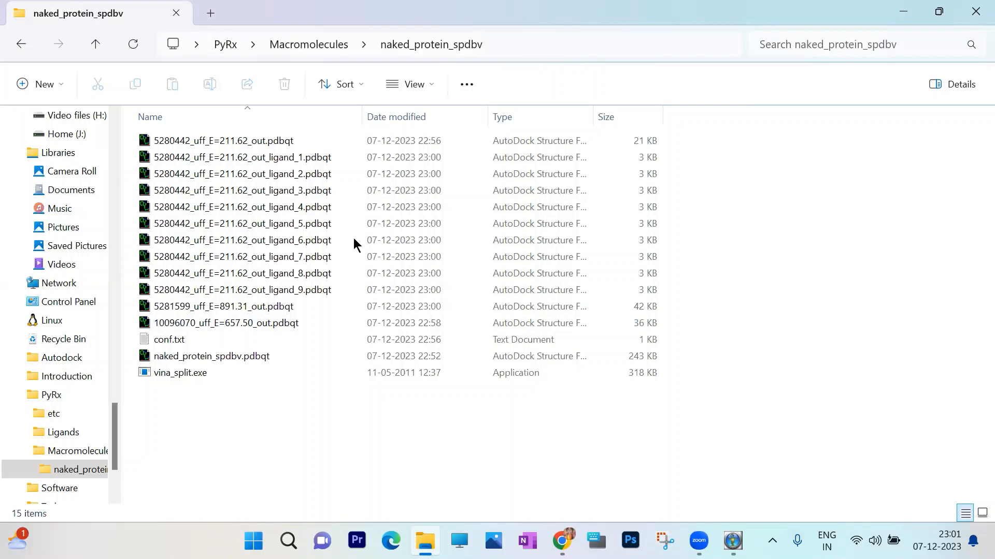
# - Open 5280442_uff_E=211.62_out_ligand_1.pdbqt and naked_protein_spdbv.pdbqt together in PyMOL and maximize its window
pyautogui.click(326, 159)
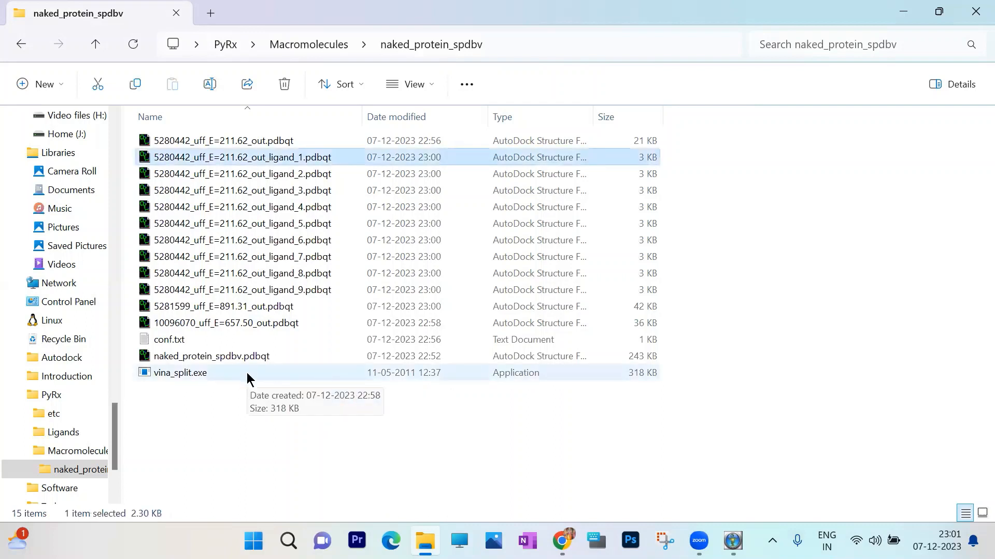
pyautogui.keyDown('ctrl'); pyautogui.click(257, 357); pyautogui.keyUp('ctrl')
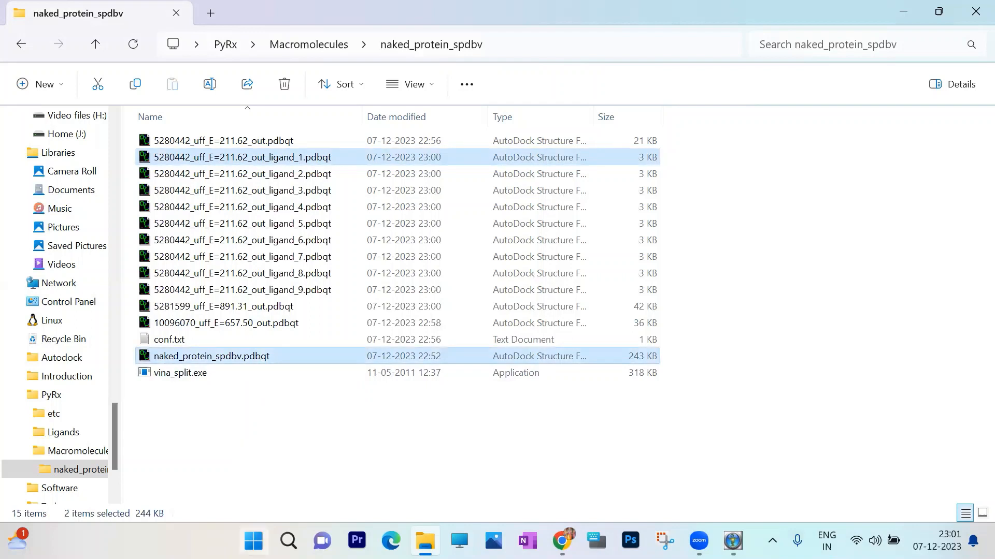
pyautogui.press('super')
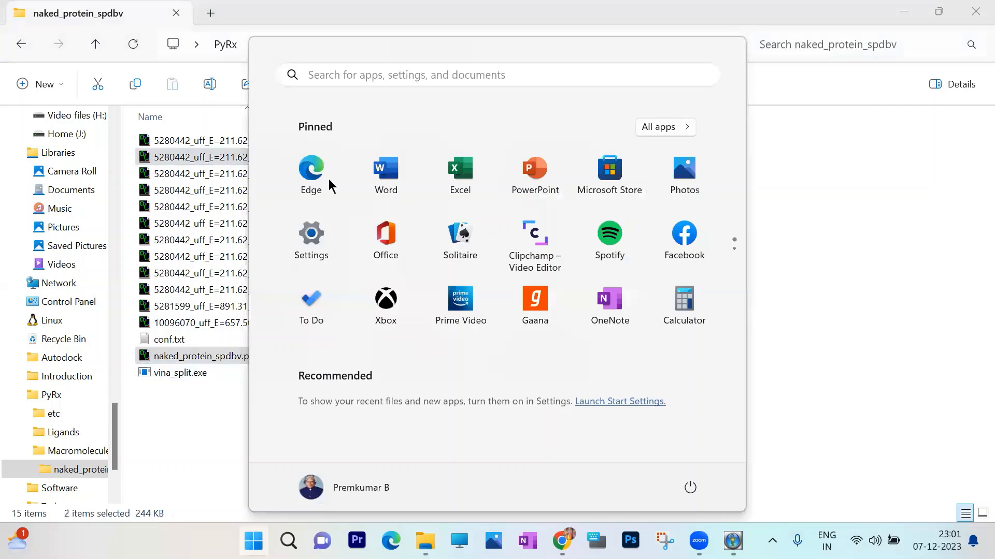
pyautogui.click(368, 73)
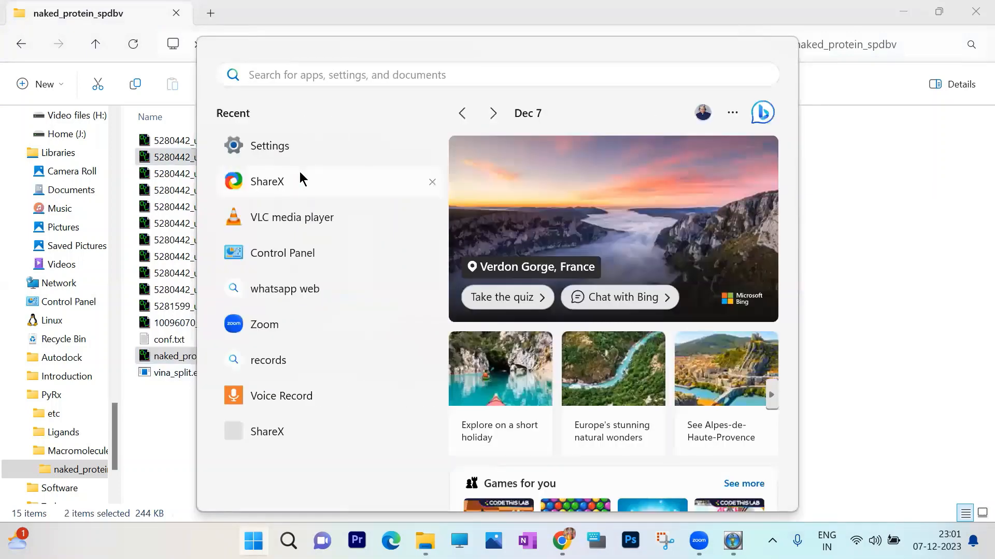
pyautogui.write('py')
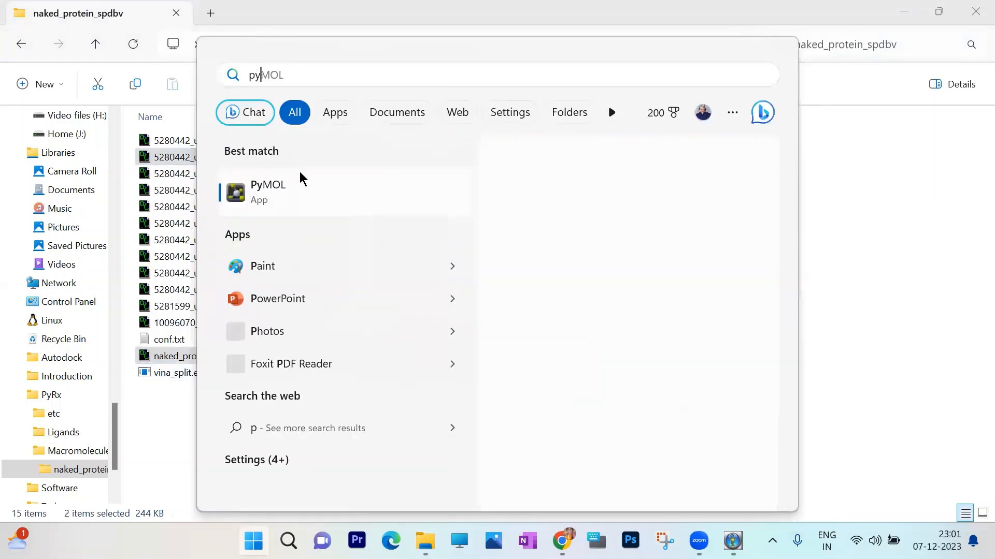
pyautogui.write('m')
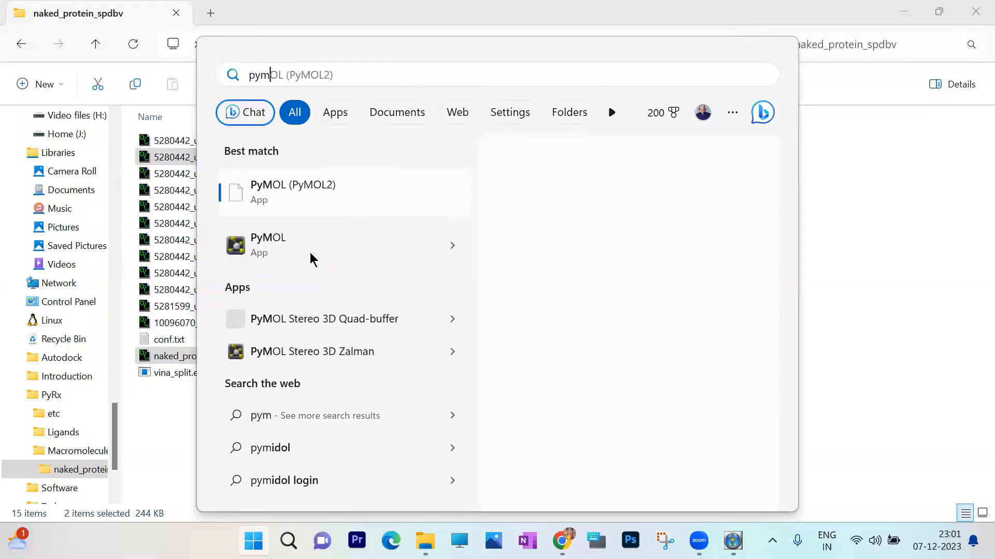
pyautogui.press('Escape')
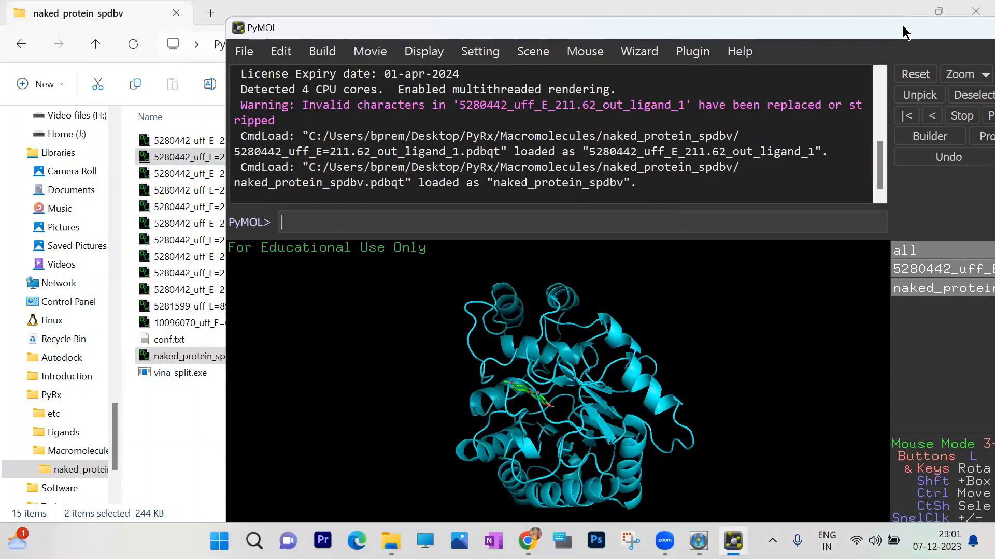
pyautogui.doubleClick(865, 33)
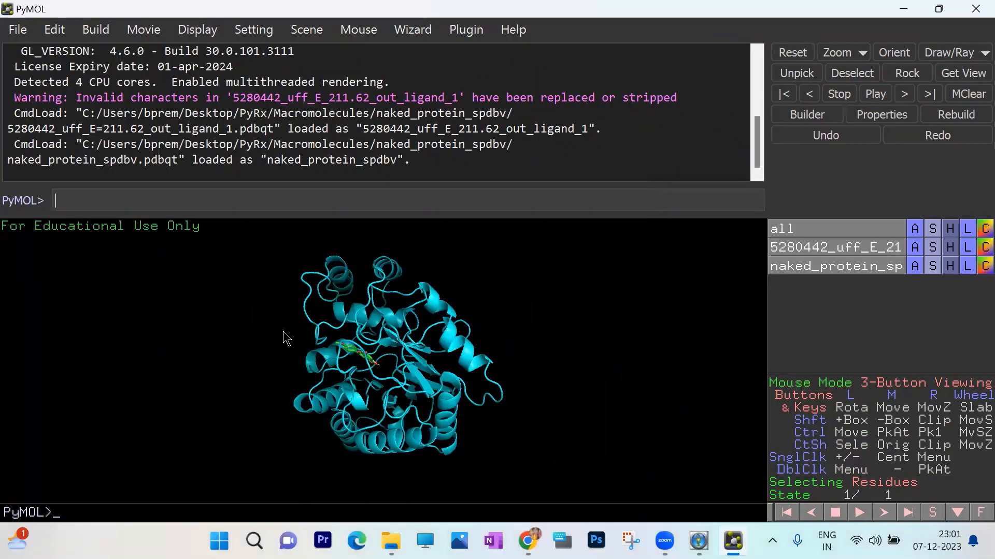
# - Export the enabled ligand and protein objects together as a PDB file named complex.pdb in the naked_protein_spdbv folder
pyautogui.moveTo(364, 338); pyautogui.dragTo(428, 340)
pyautogui.moveTo(364, 342); pyautogui.dragTo(335, 334)
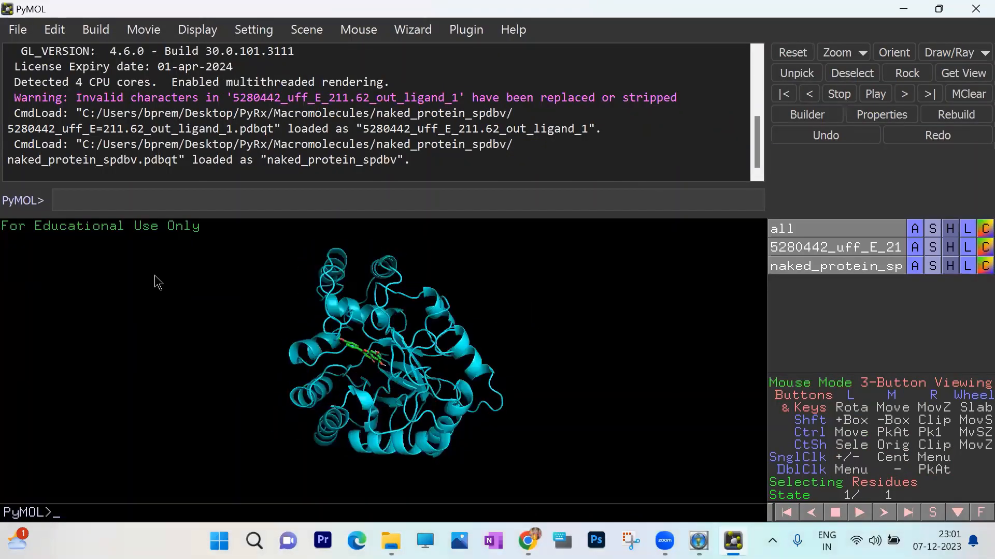
pyautogui.click(19, 31)
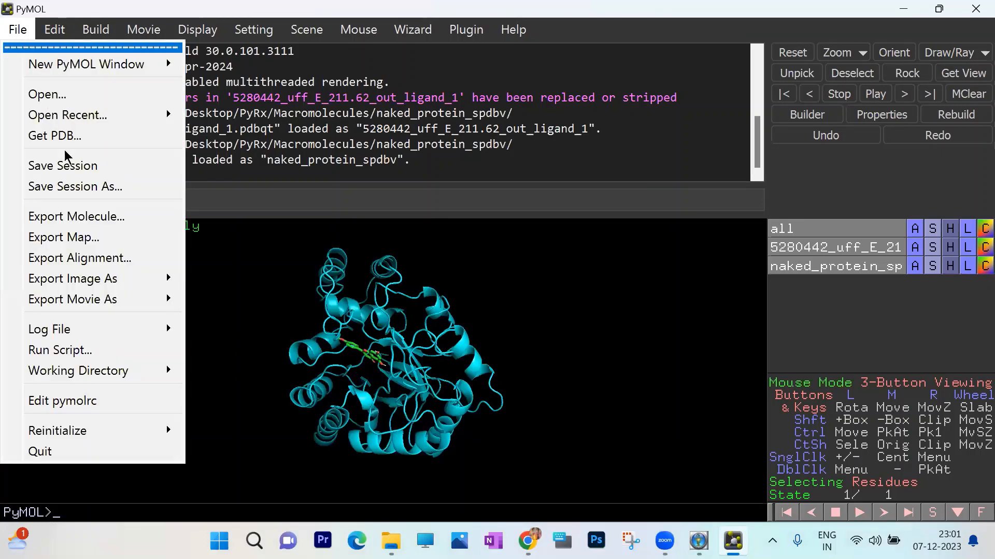
pyautogui.click(93, 219)
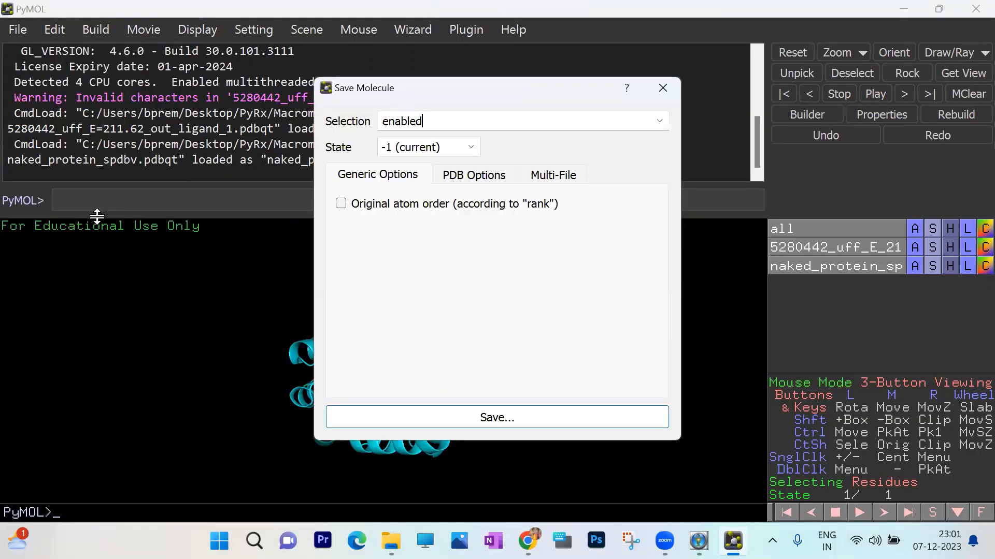
pyautogui.click(508, 423)
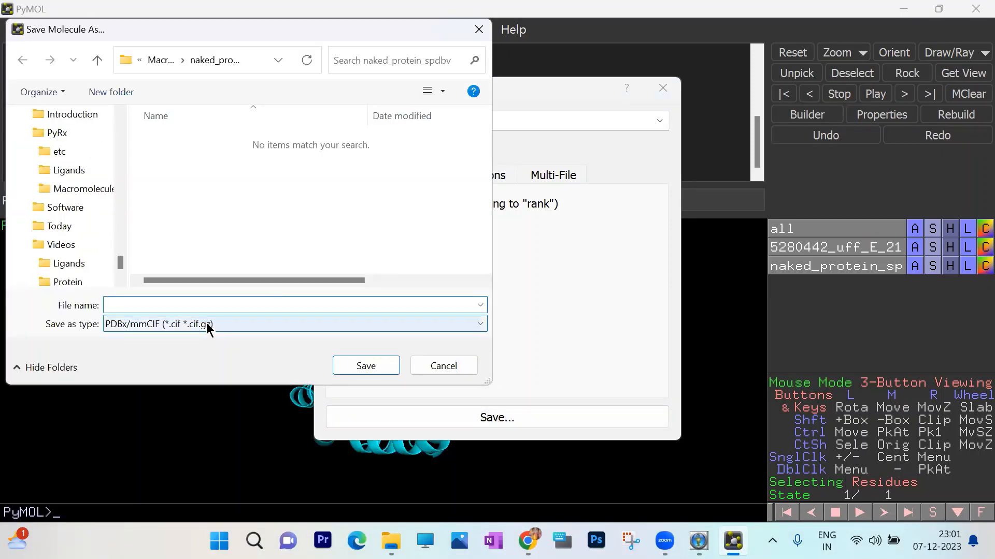
pyautogui.click(189, 325)
pyautogui.click(147, 352)
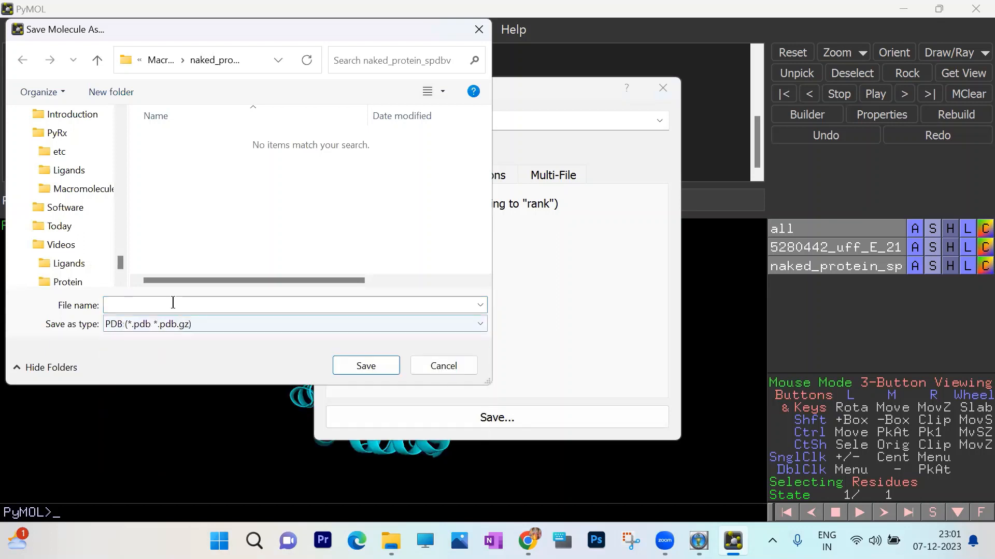
pyautogui.click(173, 304)
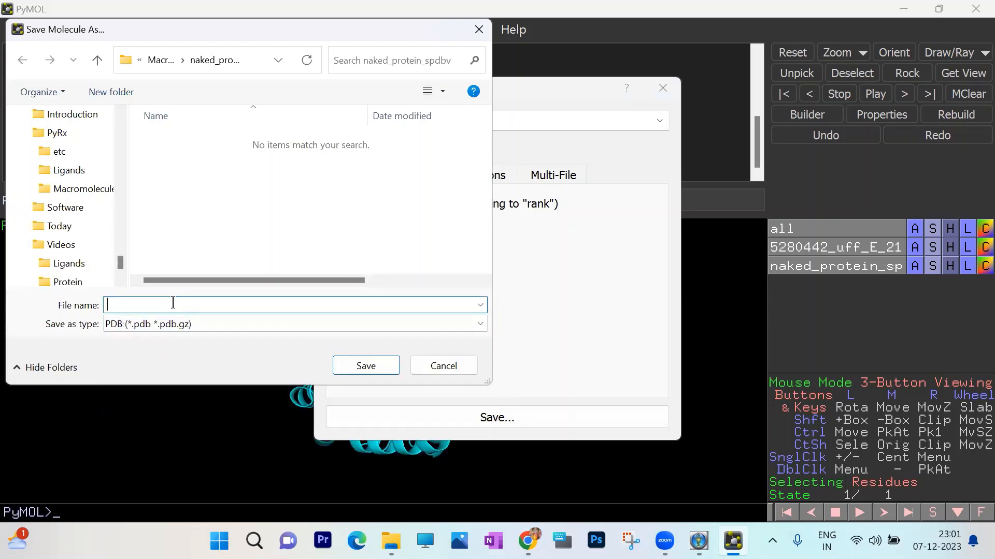
pyautogui.write('complex.pdb')
pyautogui.click(369, 366)
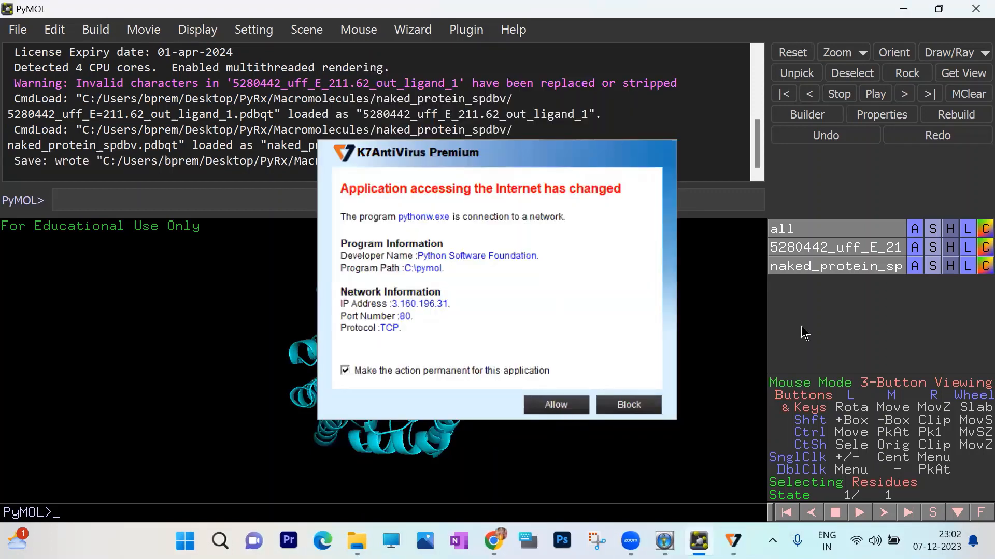
# - Allow pythonw.exe to access the network in the antivirus alert, and close PyMOL to select the exported complex.pdb in its folder
pyautogui.click(556, 404)
pyautogui.click(975, 9)
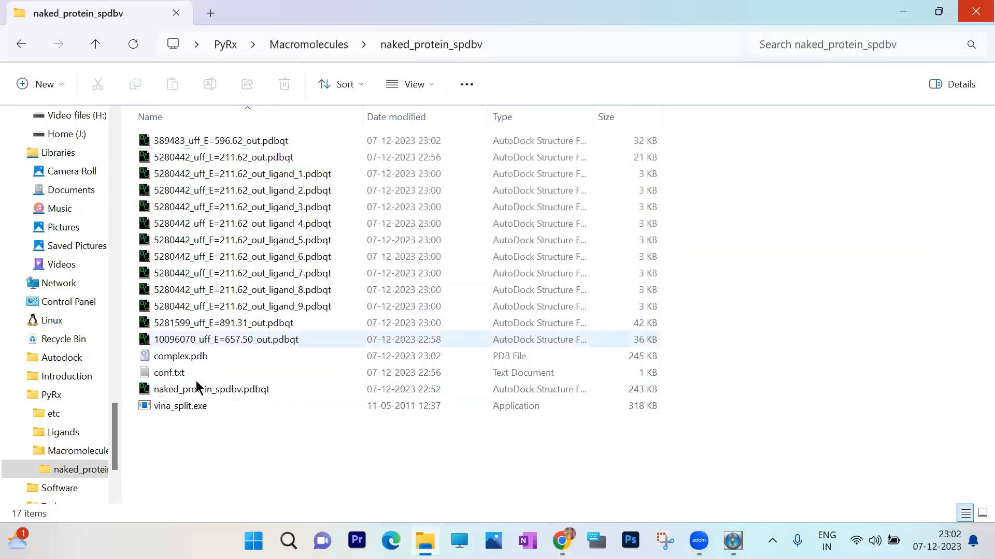
pyautogui.click(200, 356)
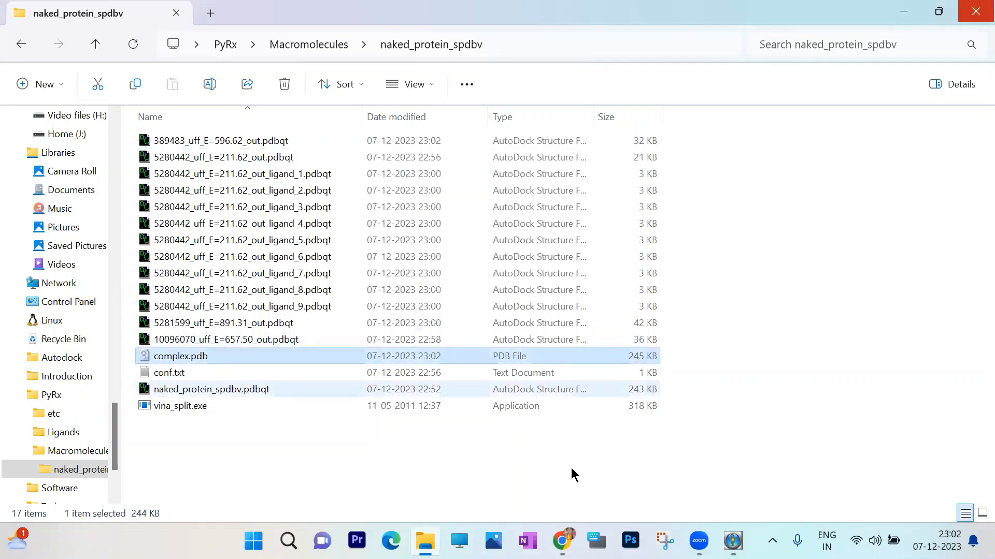
# - Switch to PyRx to check the Vina run's progress, minimize it and close the naked_protein_spdbv File Explorer window
pyautogui.click(739, 538)
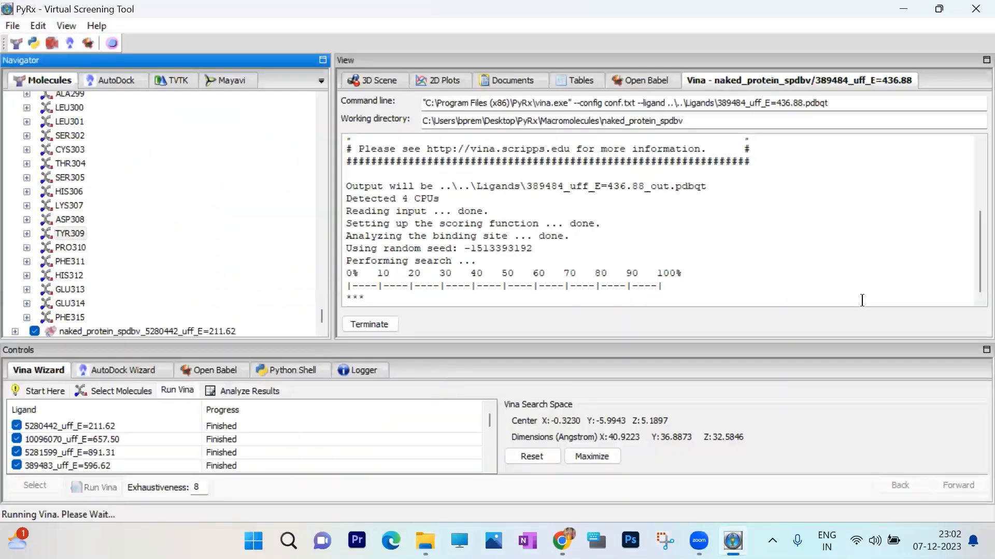
pyautogui.click(902, 8)
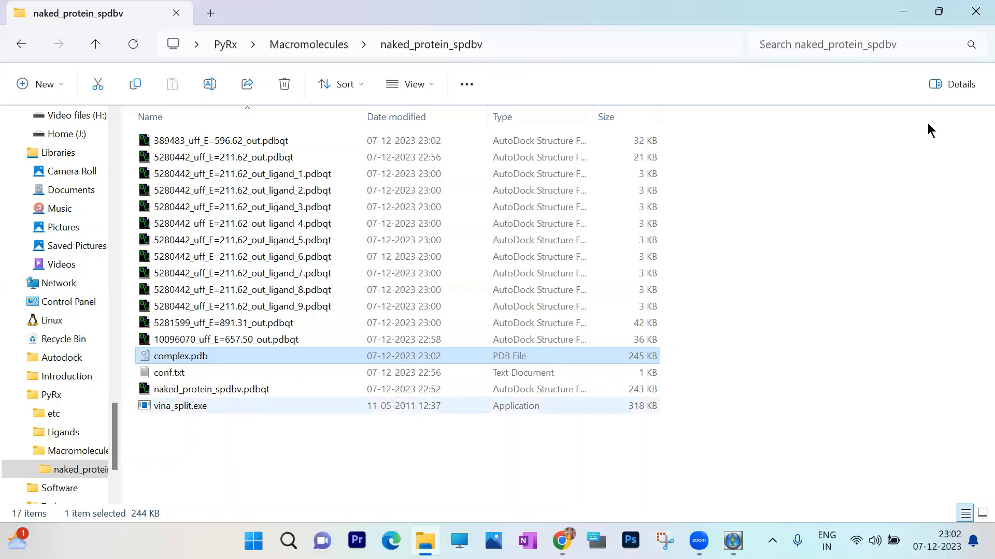
pyautogui.hotkey('alt', 'F4')
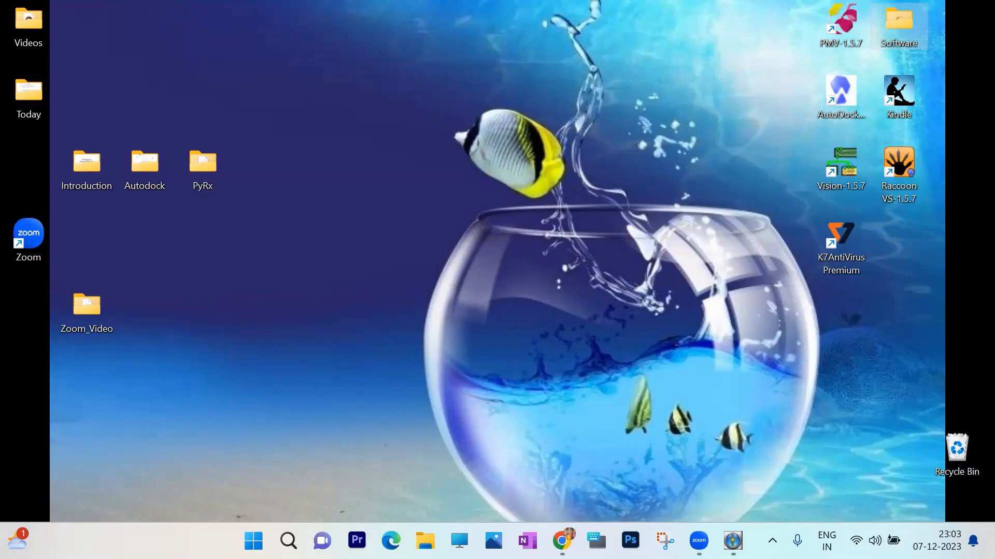
pyautogui.moveTo(699, 541)
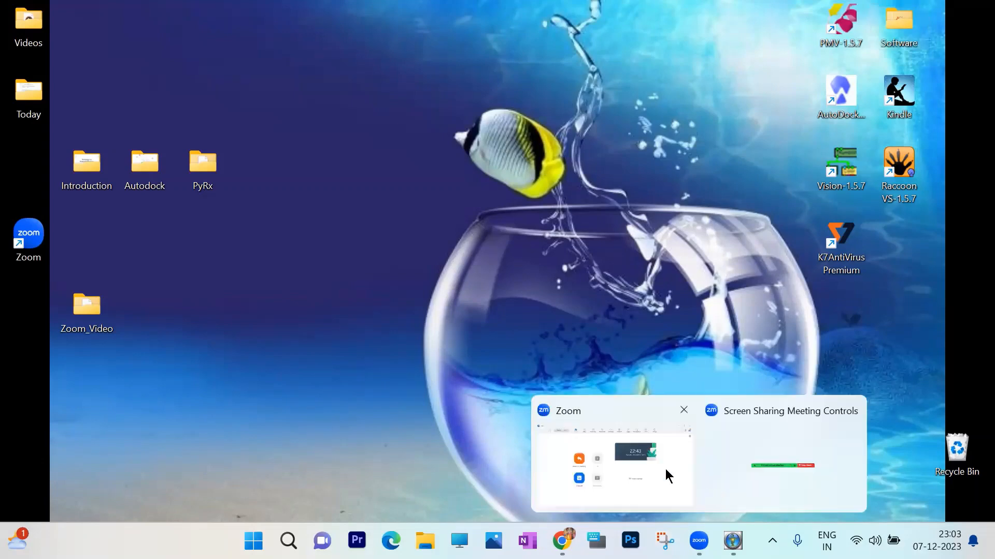